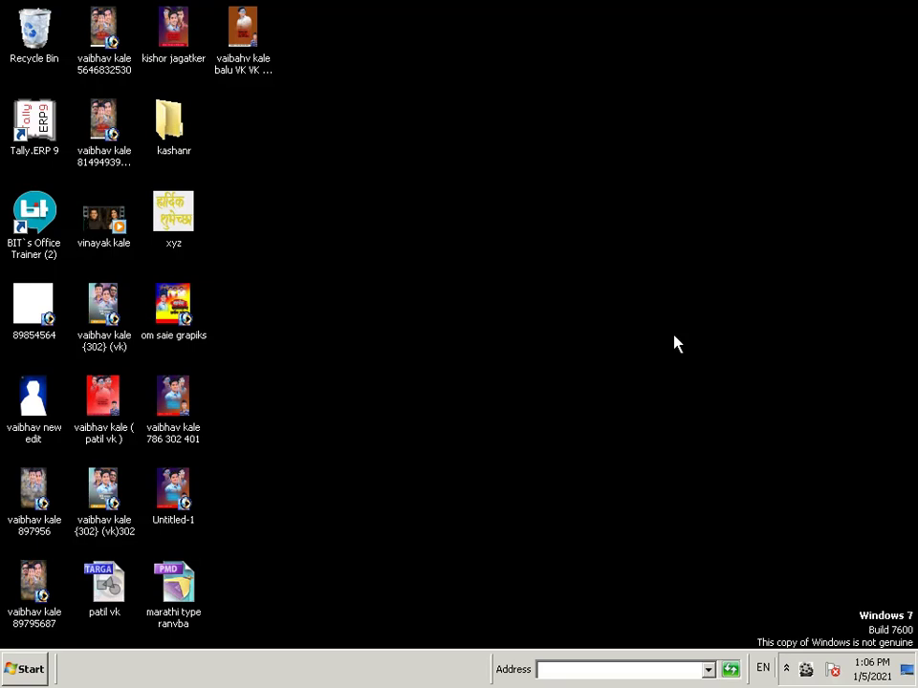
# Launch Word 2013 from the Windows 7 Start menu's program list.
pyautogui.click(14, 670)
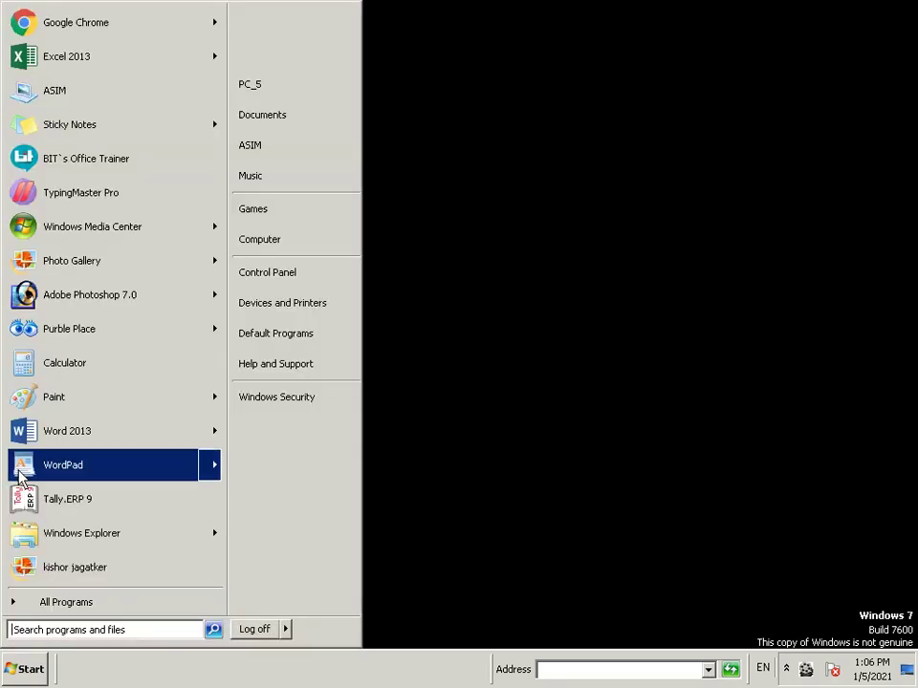
pyautogui.click(15, 438)
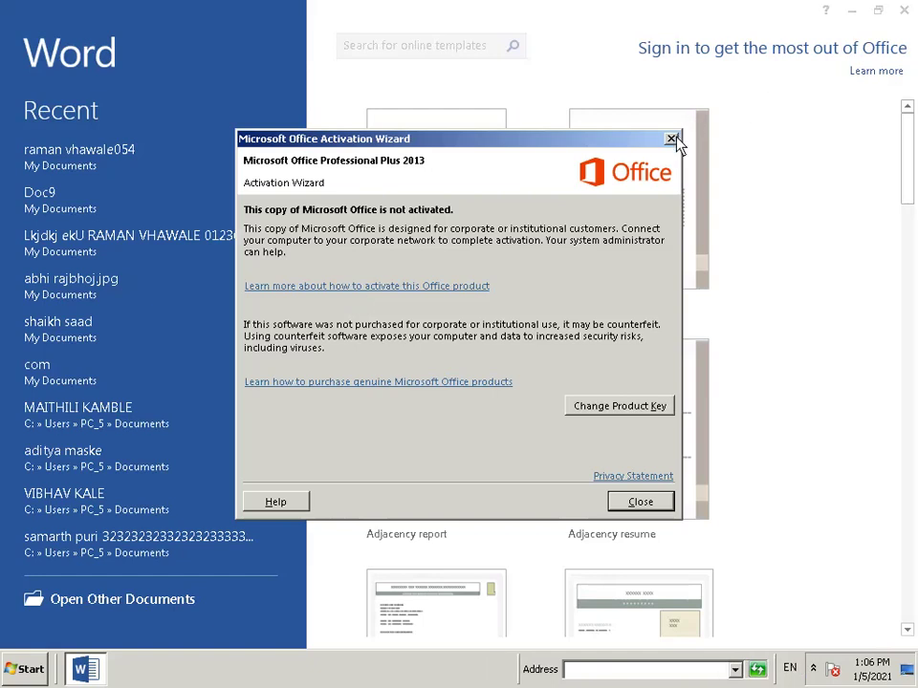
# Dismiss the activation wizard, create a blank document and set the font size to 72.
pyautogui.click(672, 140)
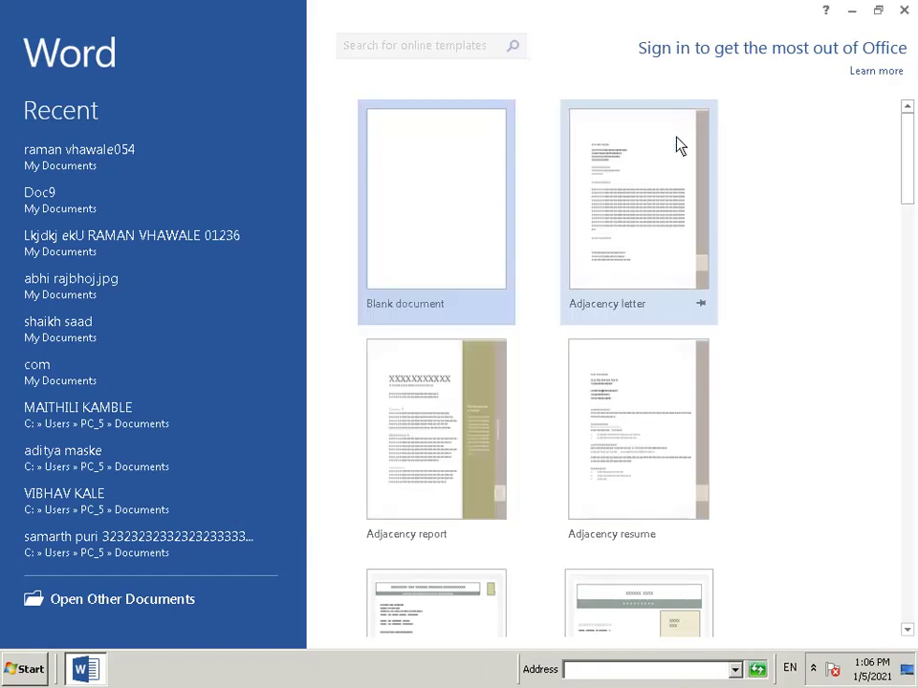
pyautogui.click(443, 187)
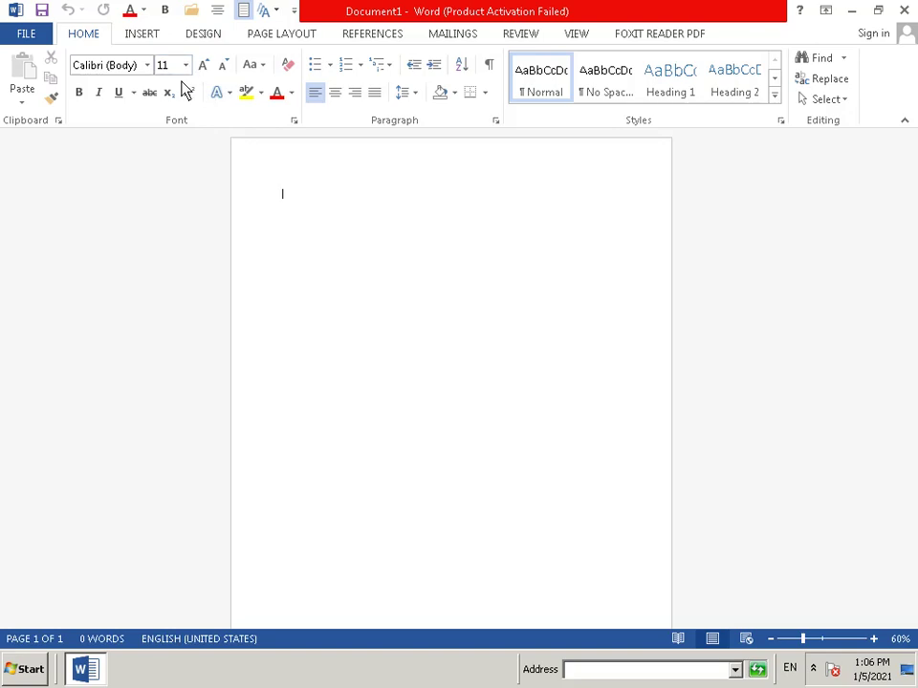
pyautogui.click(186, 67)
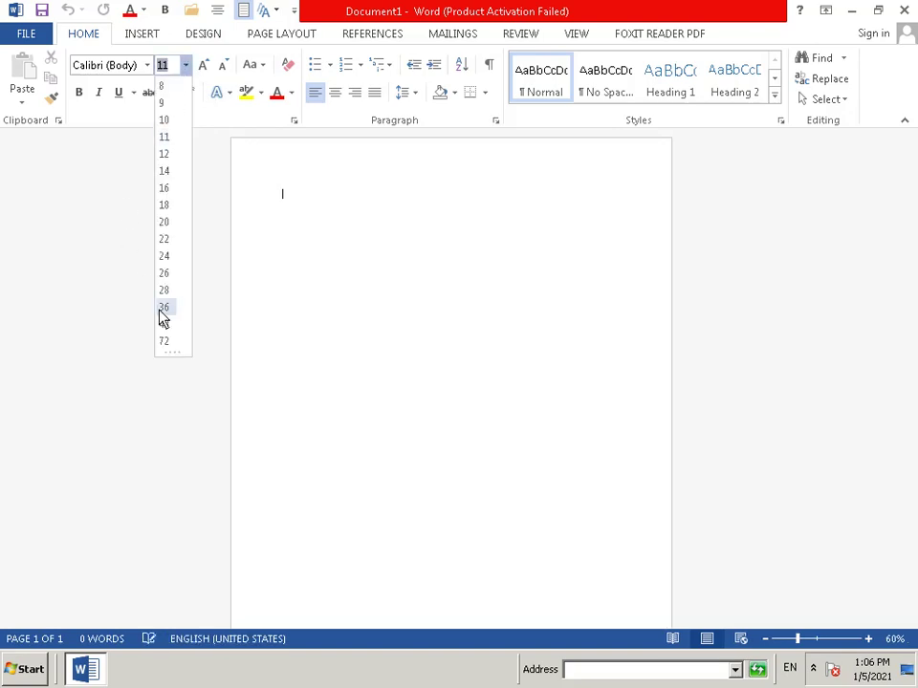
pyautogui.click(174, 342)
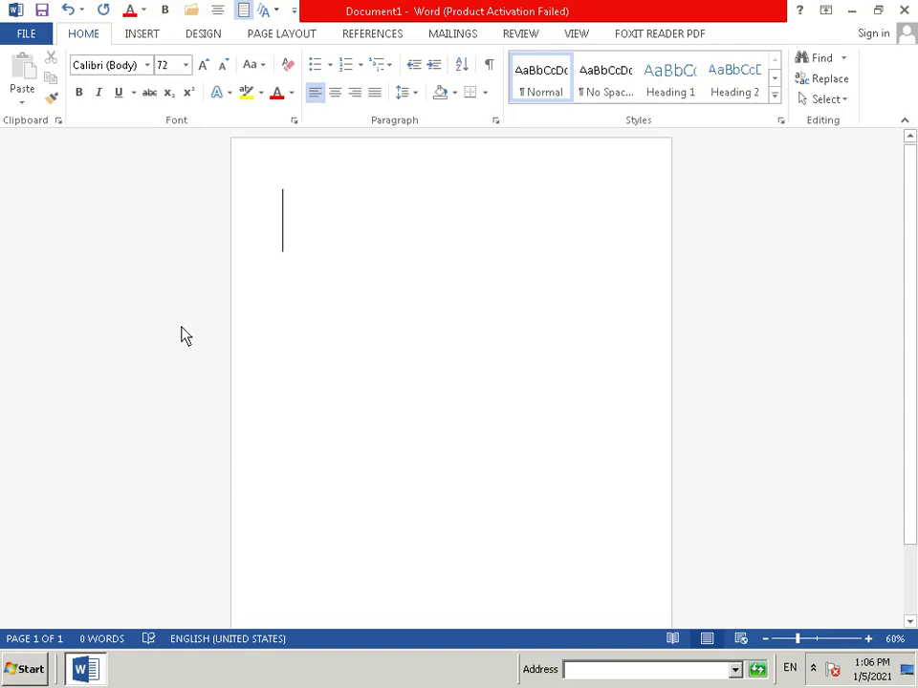
pyautogui.write('ha')
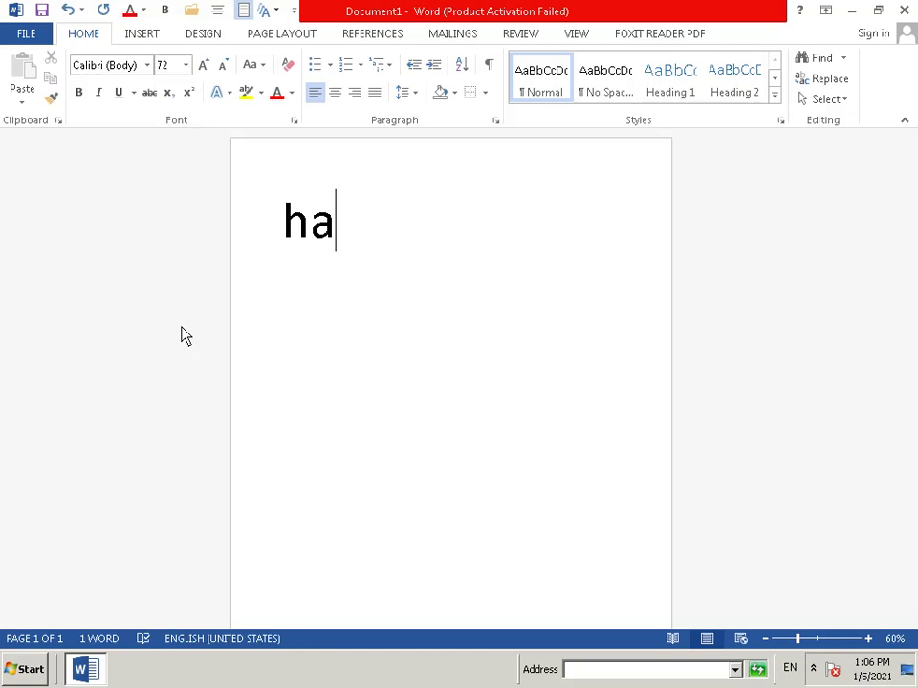
pyautogui.press('BackSpace')
pyautogui.press('BackSpace')
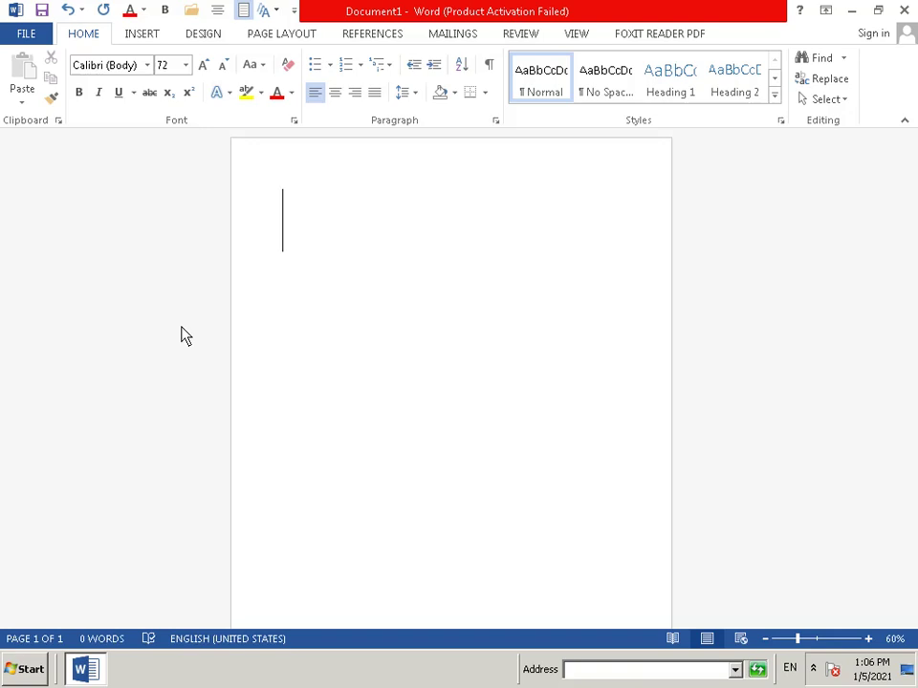
pyautogui.write('HA')
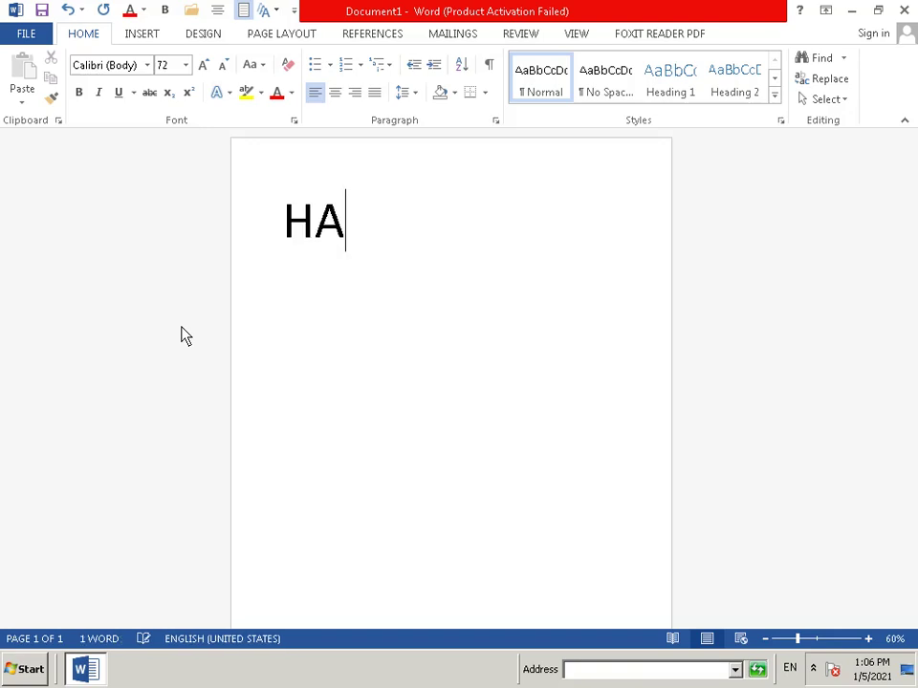
pyautogui.write('P')
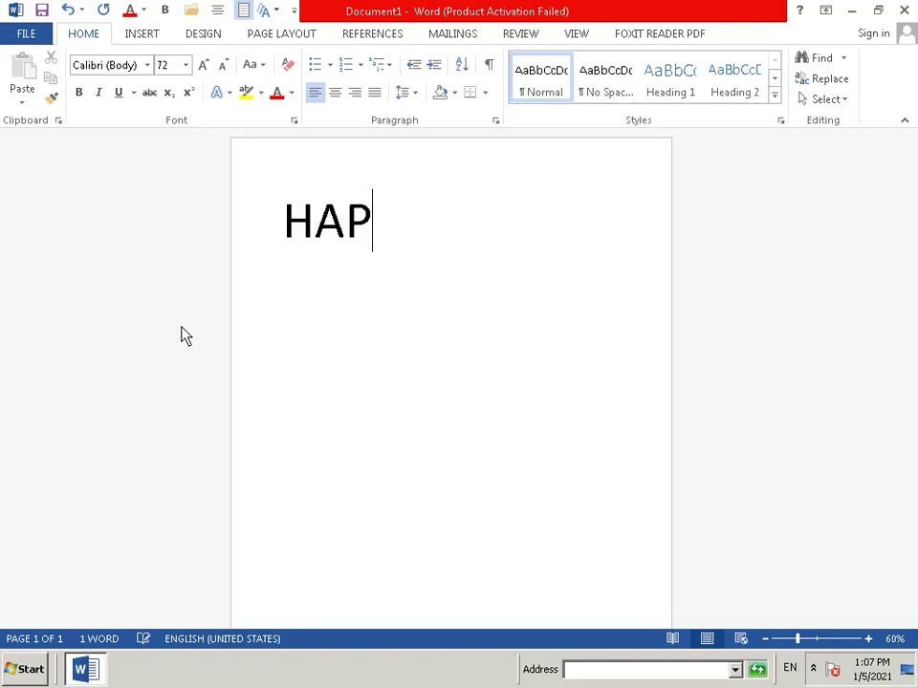
pyautogui.write('P')
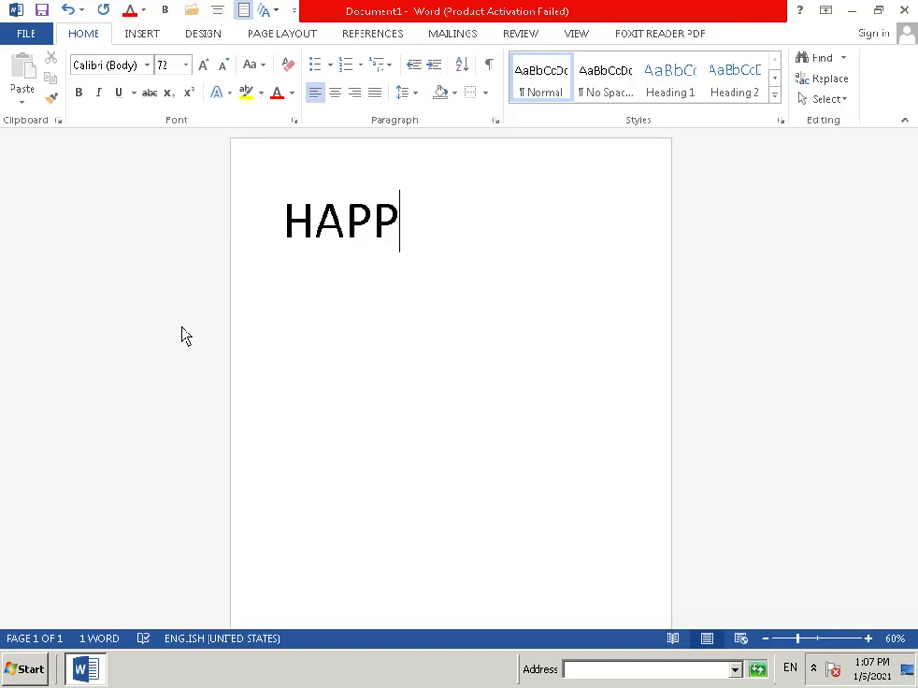
pyautogui.write('Y')
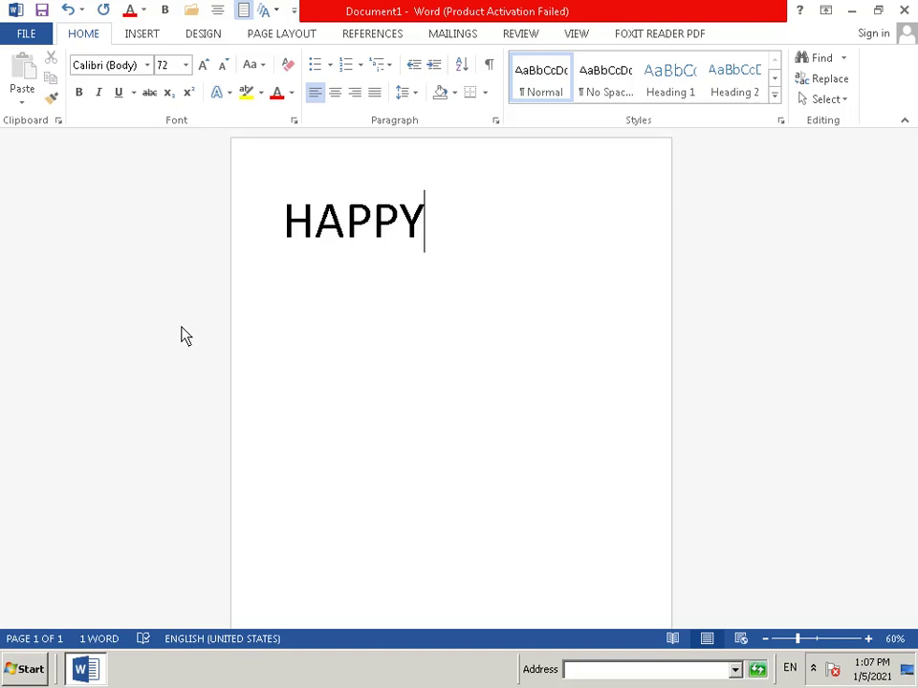
pyautogui.press('BackSpace')
pyautogui.press('BackSpace')
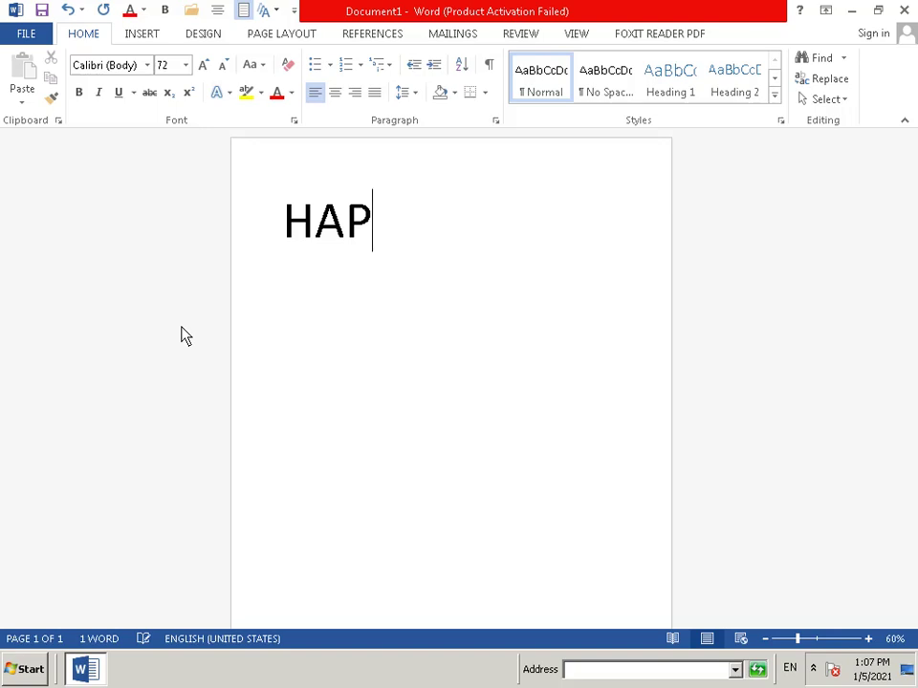
pyautogui.press('BackSpace')
pyautogui.press('BackSpace')
pyautogui.press('BackSpace')
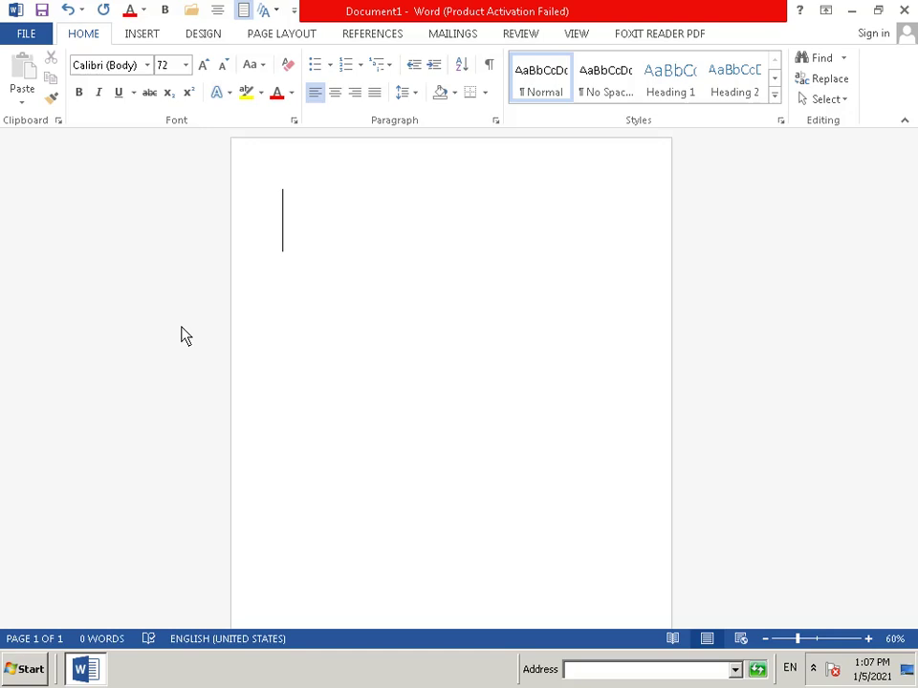
# Type 'BY 2020' on the first line and delete the stray line break after it.
pyautogui.write('BY')
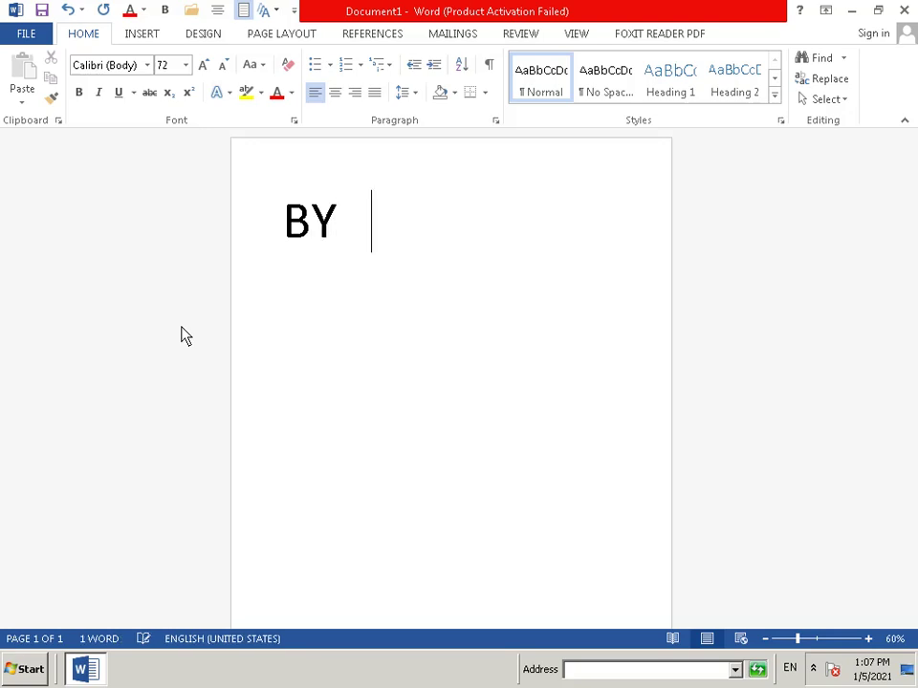
pyautogui.write('      20')
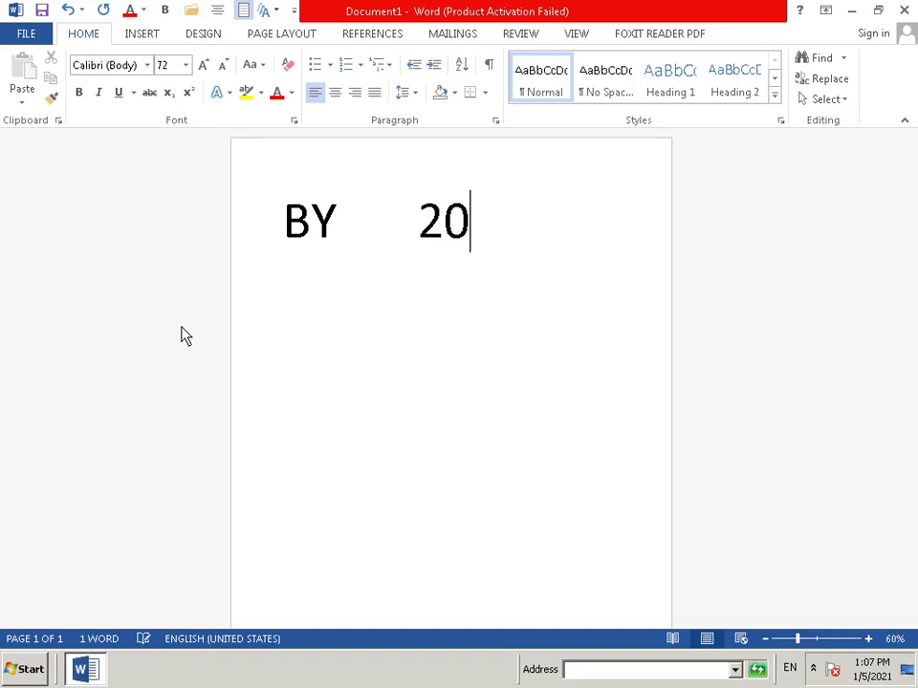
pyautogui.write('20')
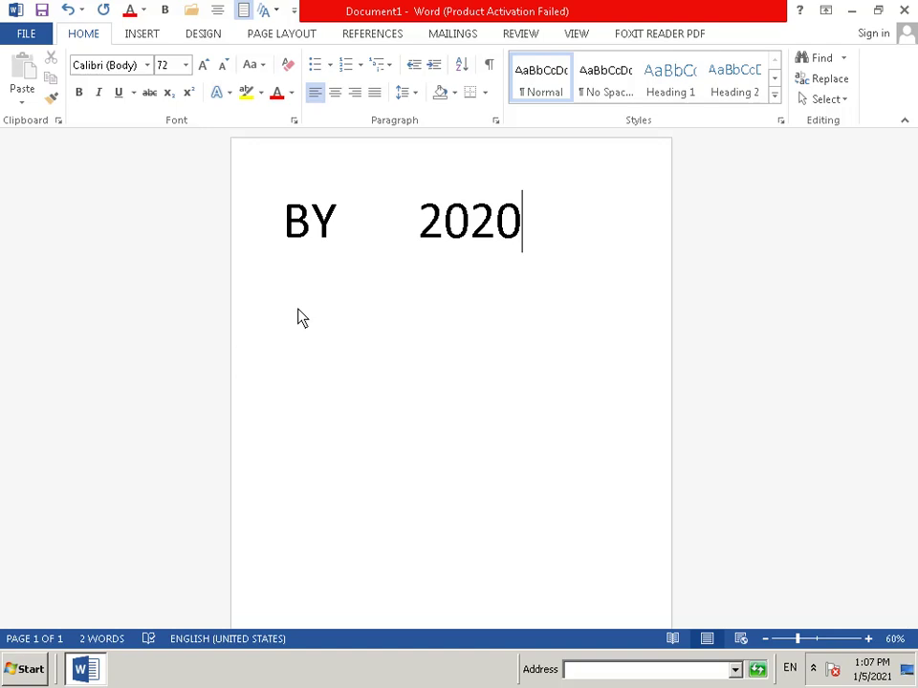
pyautogui.press('Home')
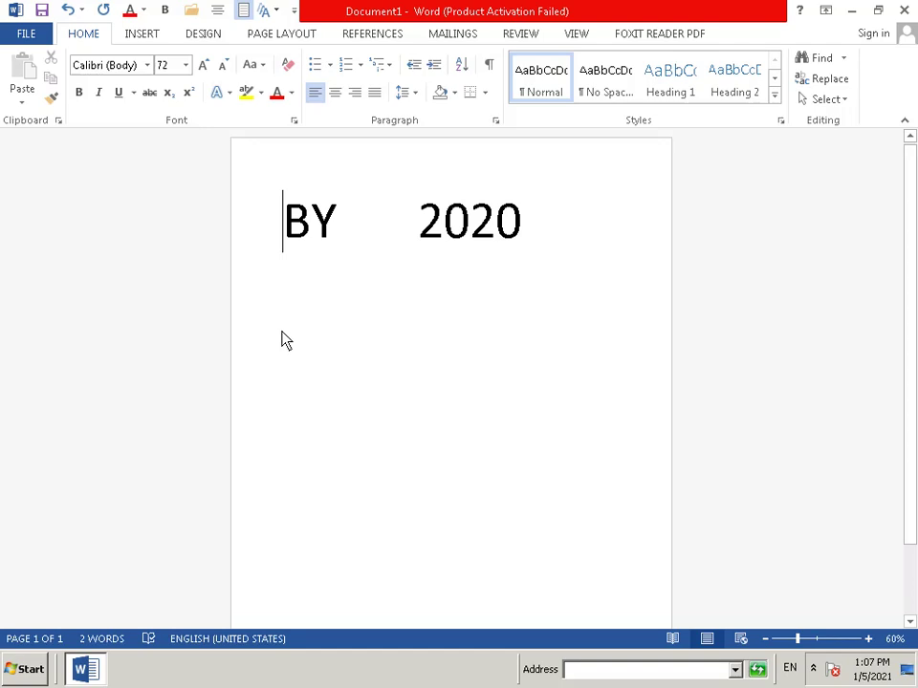
pyautogui.press('Right')
pyautogui.press('Down')
pyautogui.hotkey('shift', 'Left')
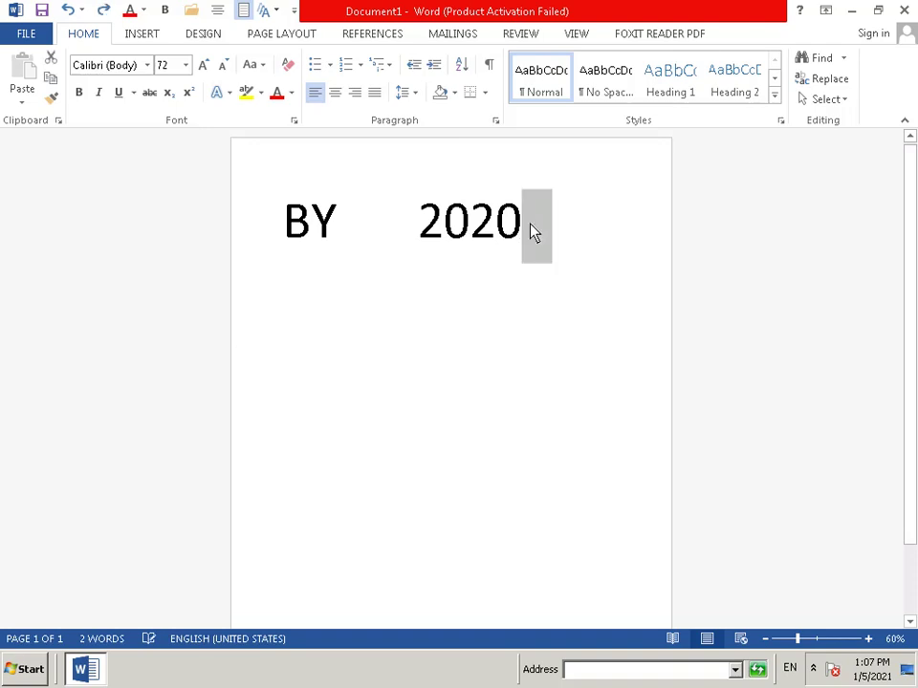
pyautogui.press('BackSpace')
pyautogui.press('BackSpace')
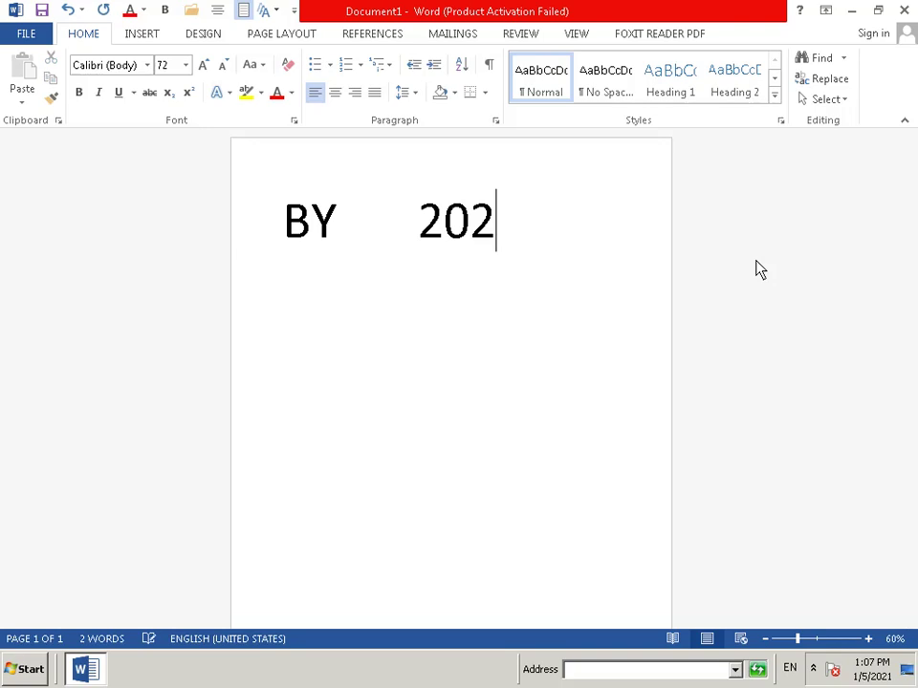
pyautogui.press('BackSpace')
pyautogui.press('BackSpace')
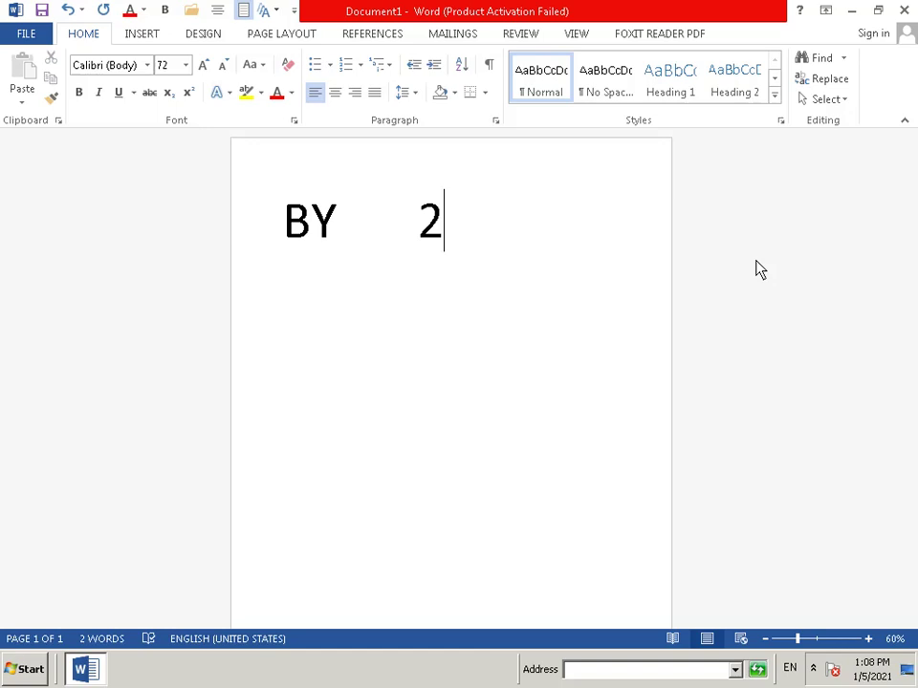
# Fix the spacing and year so the line reads BY 2020, then start a new line.
pyautogui.moveTo(891, 246)
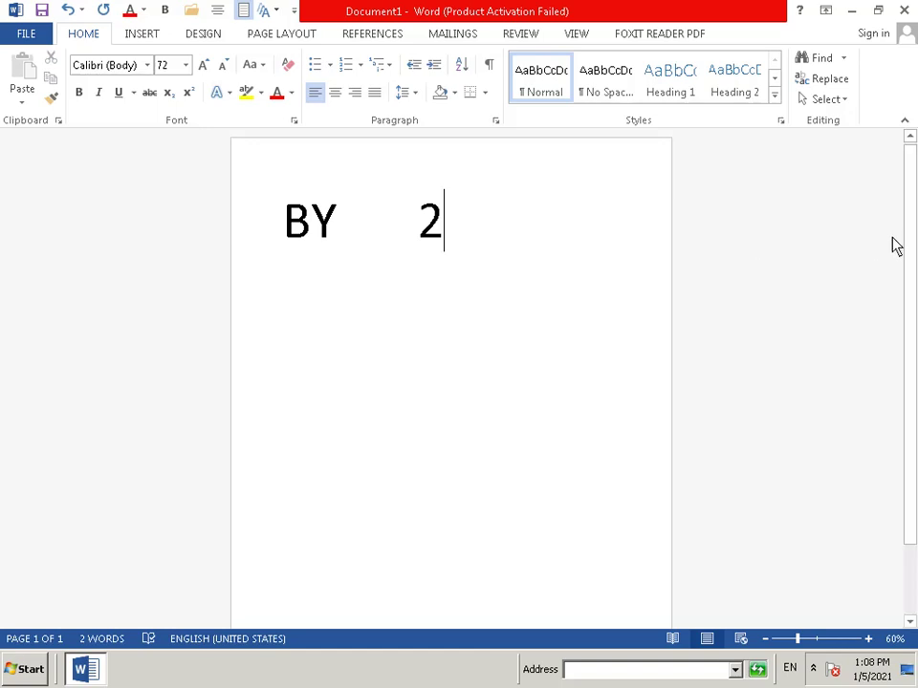
pyautogui.write('0')
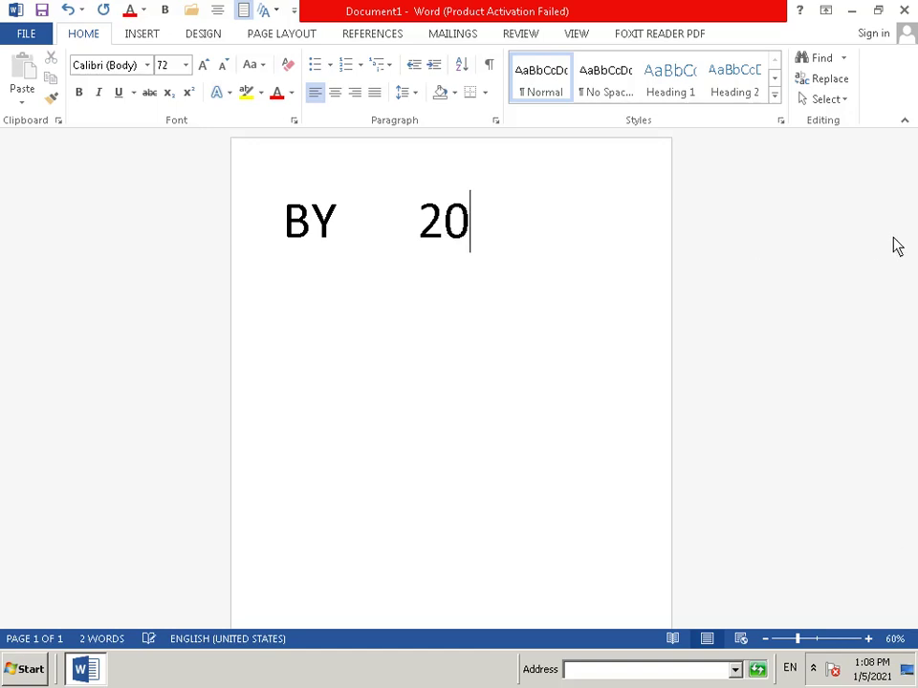
pyautogui.press('BackSpace')
pyautogui.press('BackSpace')
pyautogui.press('BackSpace')
pyautogui.press('BackSpace')
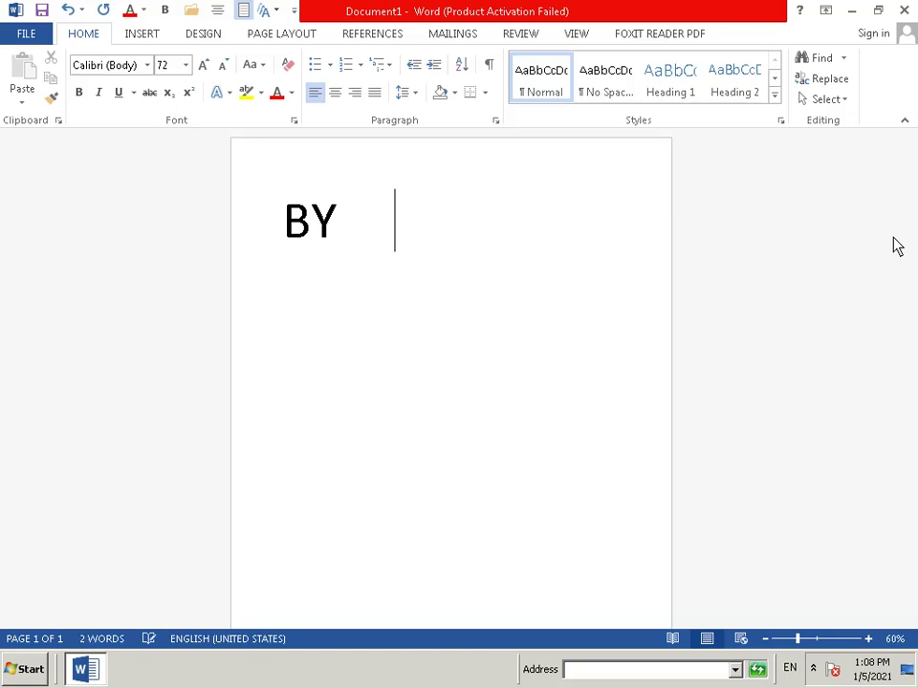
pyautogui.press('BackSpace')
pyautogui.press('BackSpace')
pyautogui.press('BackSpace')
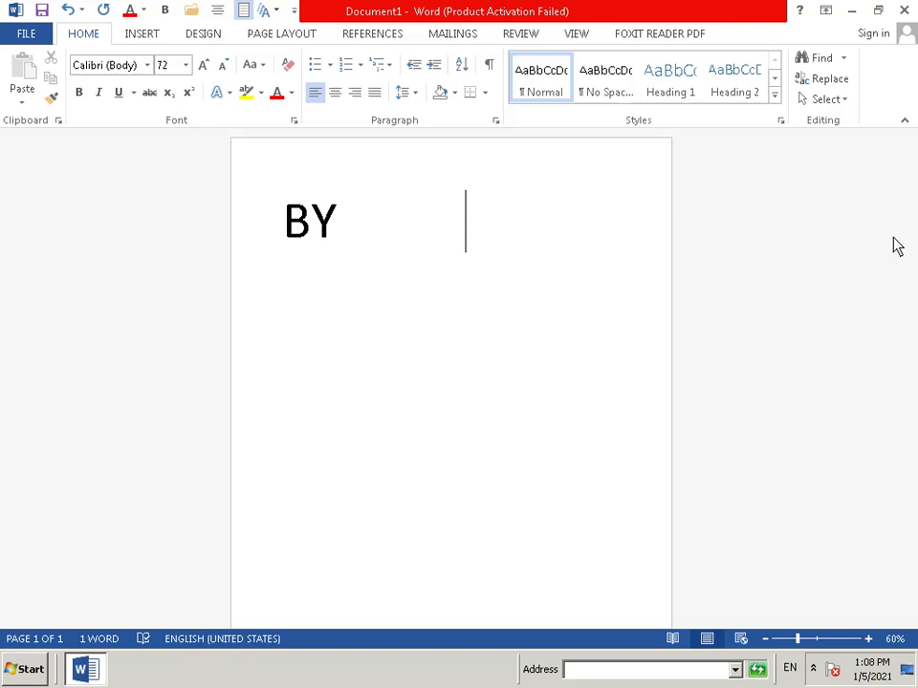
pyautogui.press('BackSpace')
pyautogui.press('BackSpace')
pyautogui.write('22')
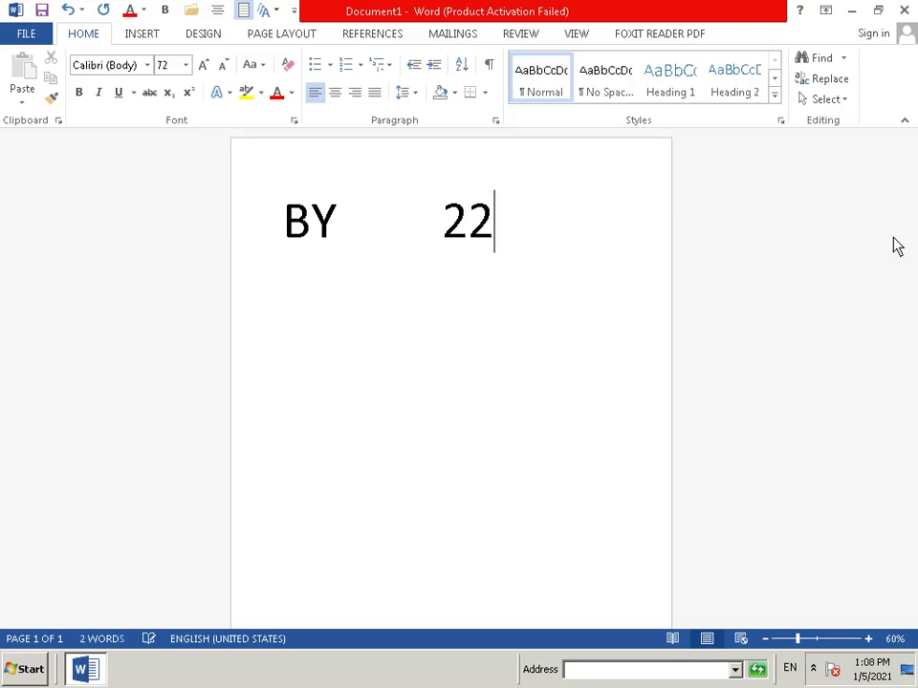
pyautogui.press('BackSpace')
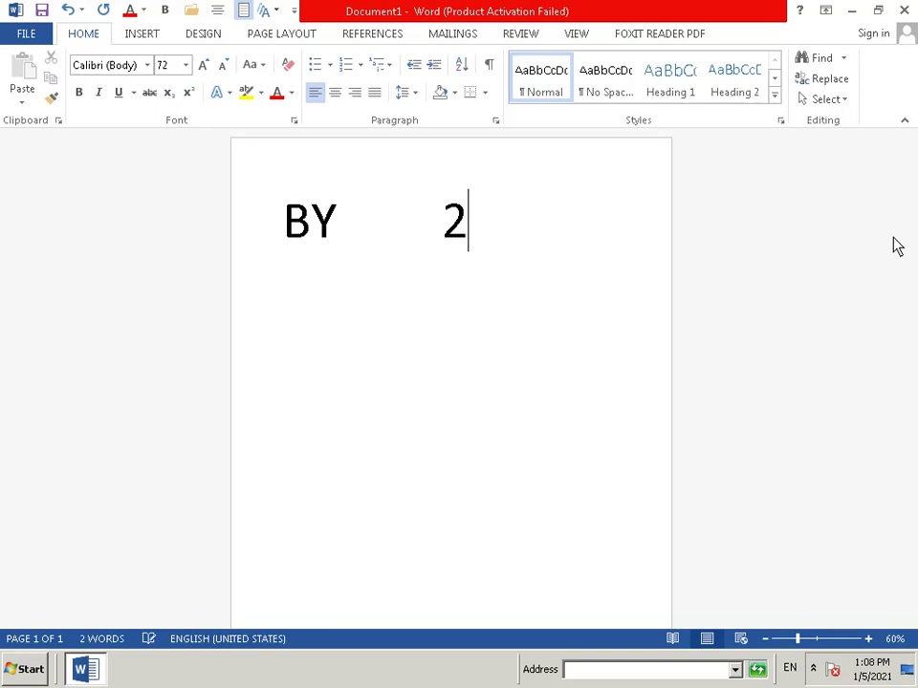
pyautogui.write('020')
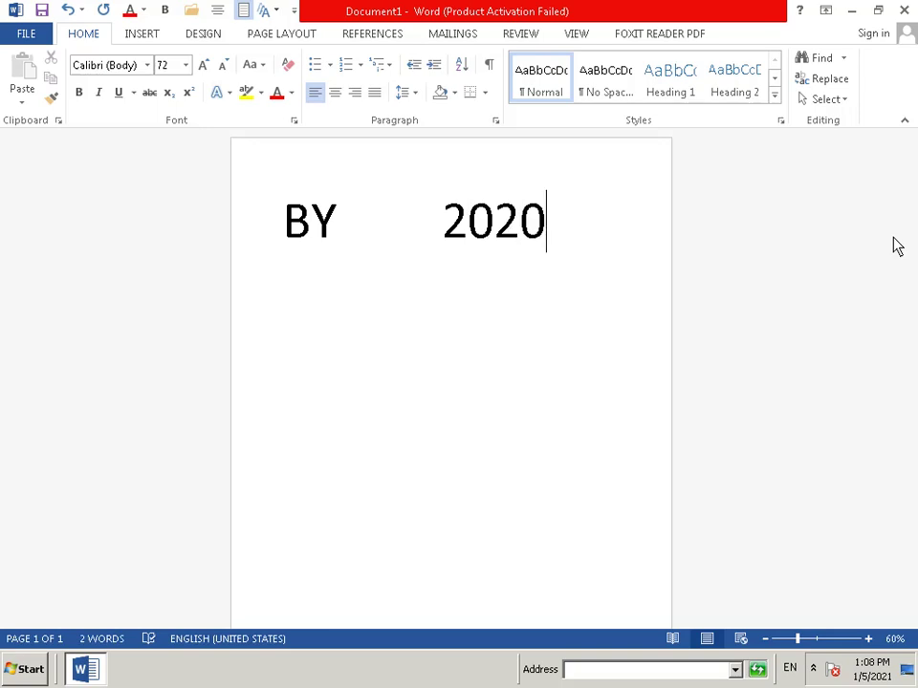
pyautogui.press('Return')
pyautogui.press('Return')
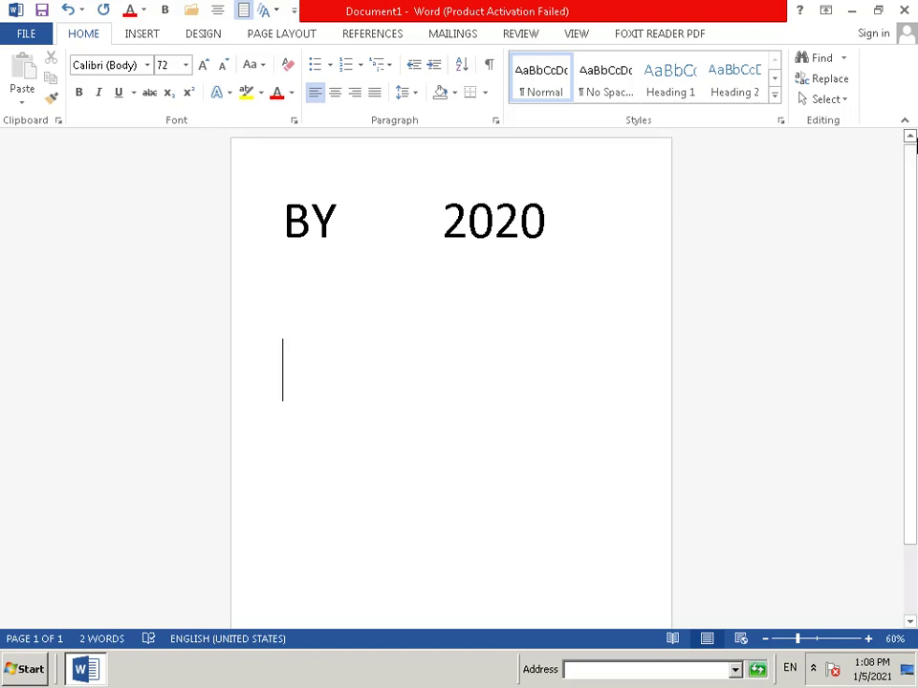
# Type HAPPY on the line below BY 2020, removing the accidental extra Y.
pyautogui.write('HA')
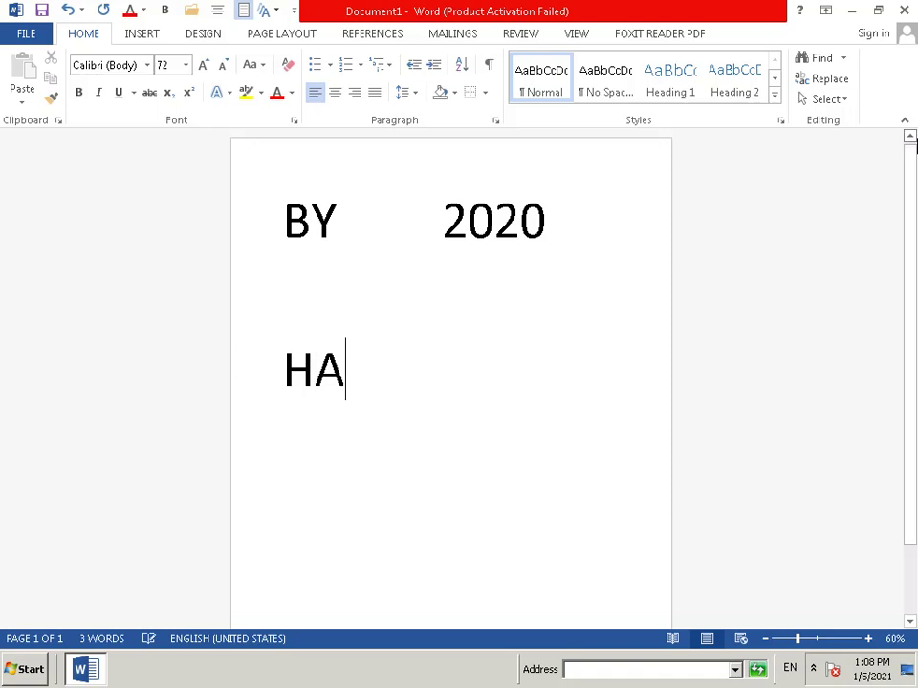
pyautogui.write('PP')
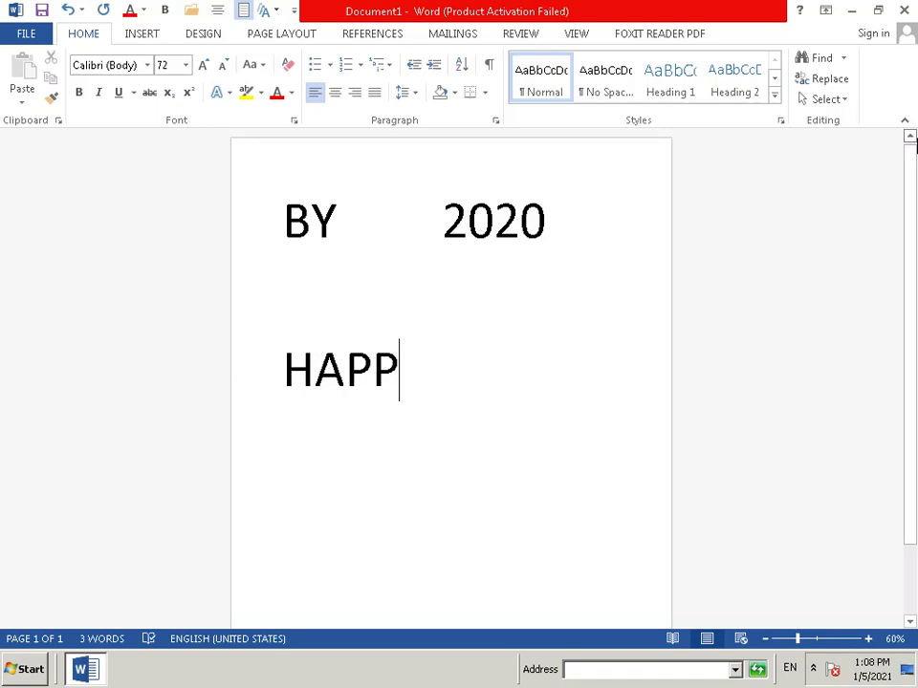
pyautogui.write('Y')
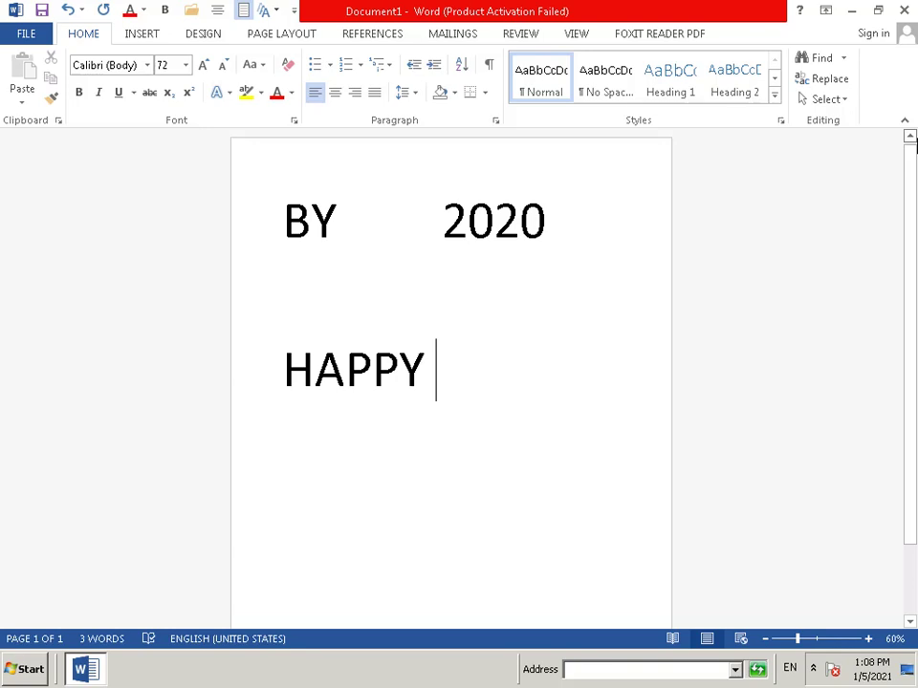
pyautogui.write('Y')
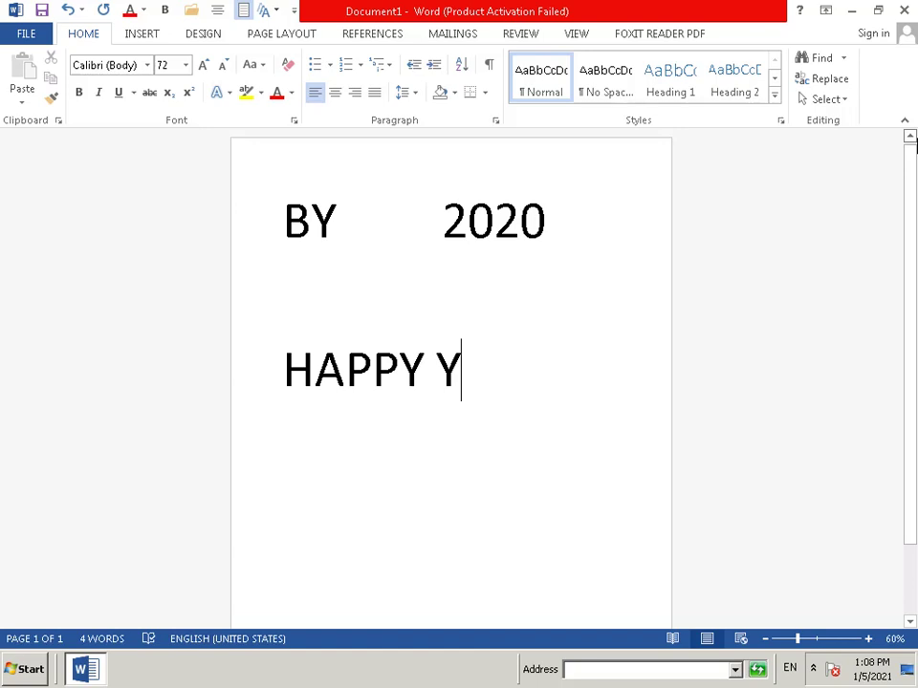
pyautogui.press('BackSpace')
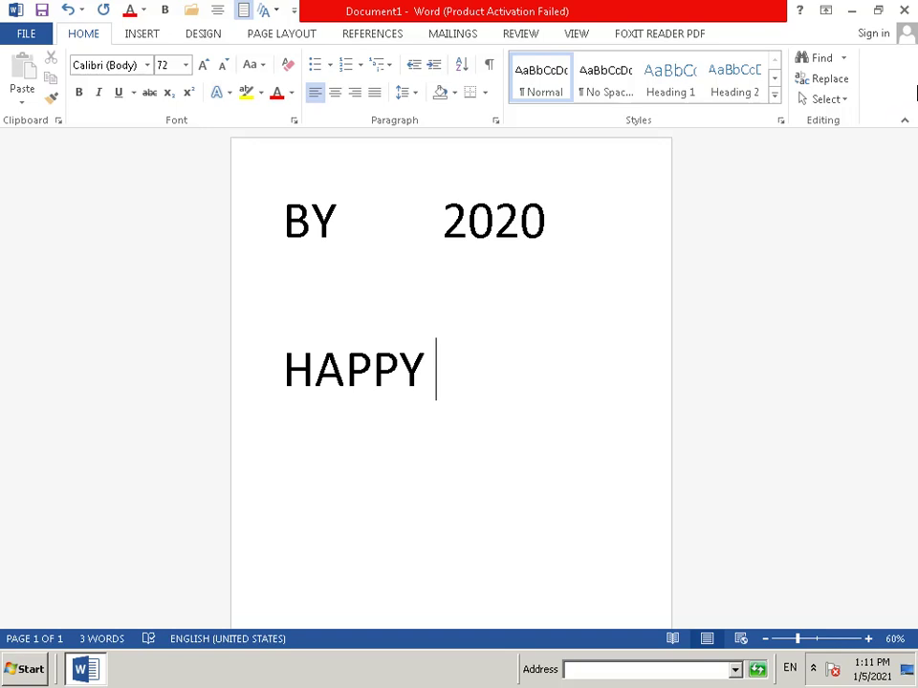
# Erase the HAPPY, 2020 and BY text so the page is empty.
pyautogui.press('BackSpace')
pyautogui.press('BackSpace')
pyautogui.press('BackSpace')
pyautogui.press('BackSpace')
pyautogui.press('BackSpace')
pyautogui.press('BackSpace')
pyautogui.press('BackSpace')
pyautogui.press('BackSpace')
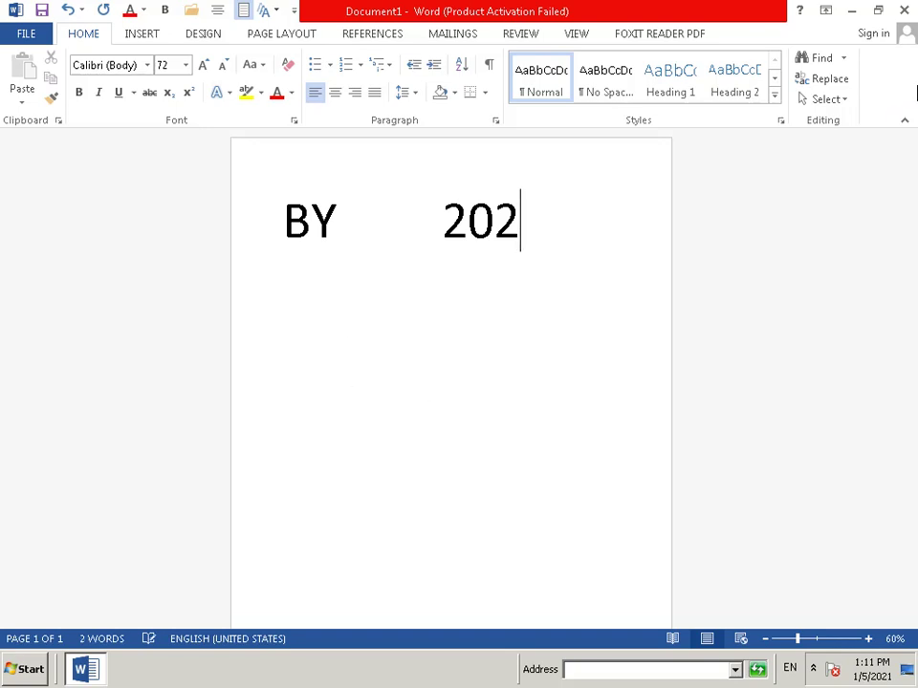
pyautogui.press('BackSpace')
pyautogui.press('BackSpace')
pyautogui.press('BackSpace')
pyautogui.press('BackSpace')
pyautogui.press('BackSpace')
pyautogui.press('BackSpace')
pyautogui.press('BackSpace')
pyautogui.press('BackSpace')
pyautogui.press('BackSpace')
pyautogui.press('BackSpace')
pyautogui.press('BackSpace')
pyautogui.press('BackSpace')
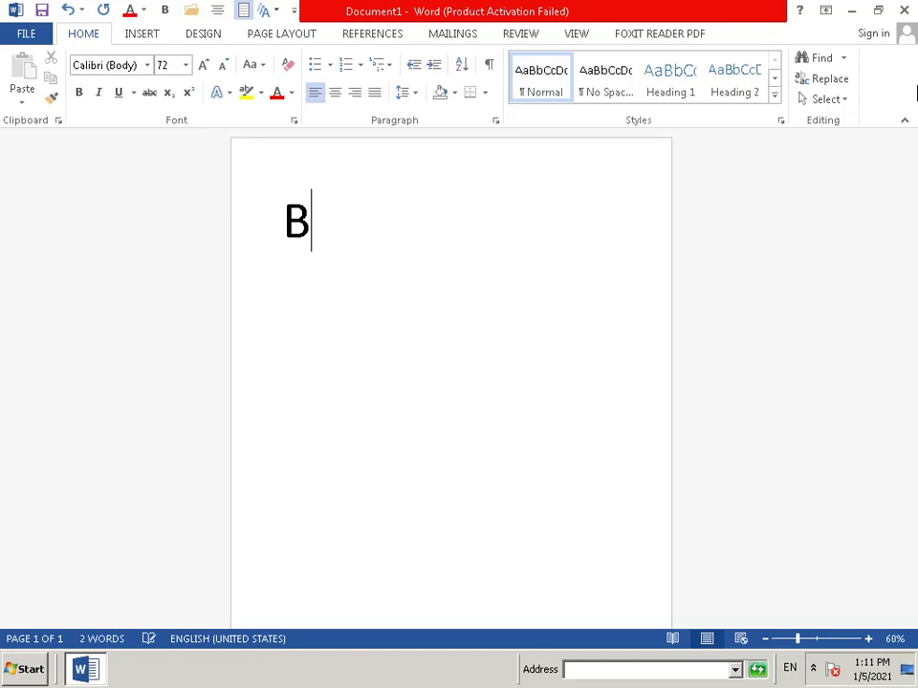
pyautogui.press('BackSpace')
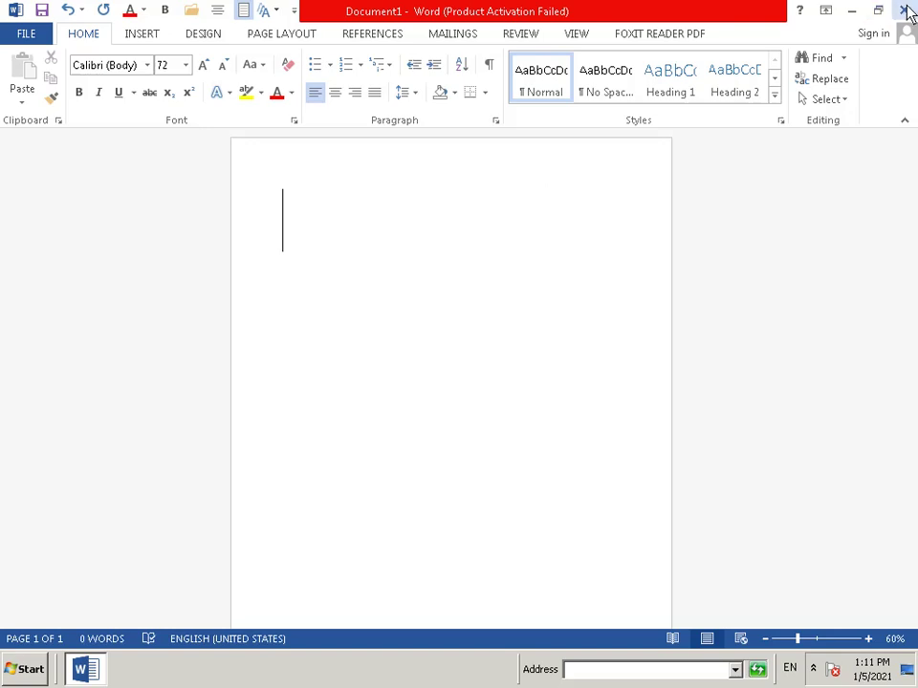
# Close Word, choosing Don't Save to discard the changes.
pyautogui.click(905, 10)
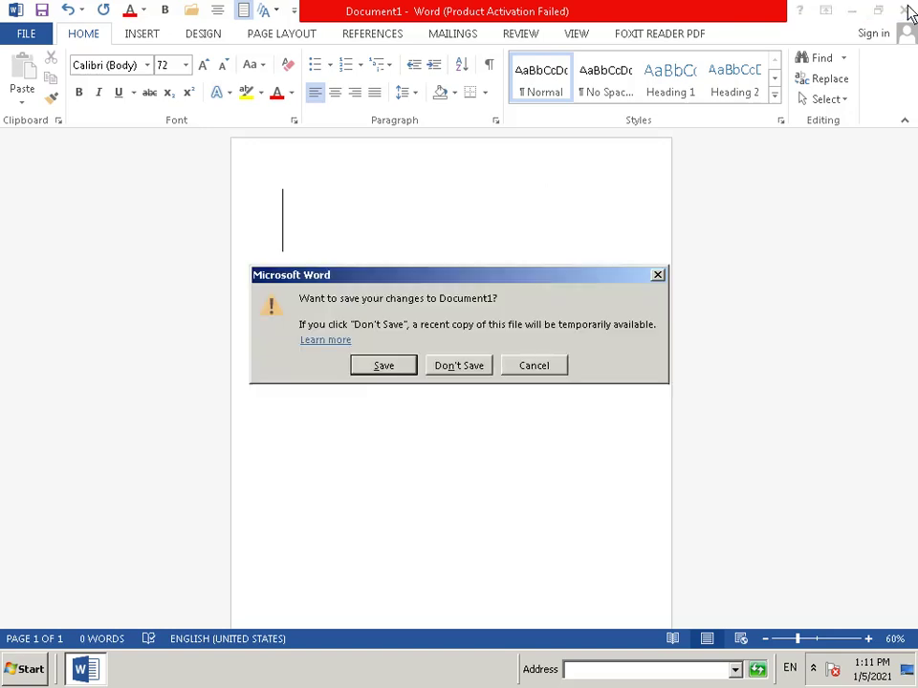
pyautogui.click(658, 277)
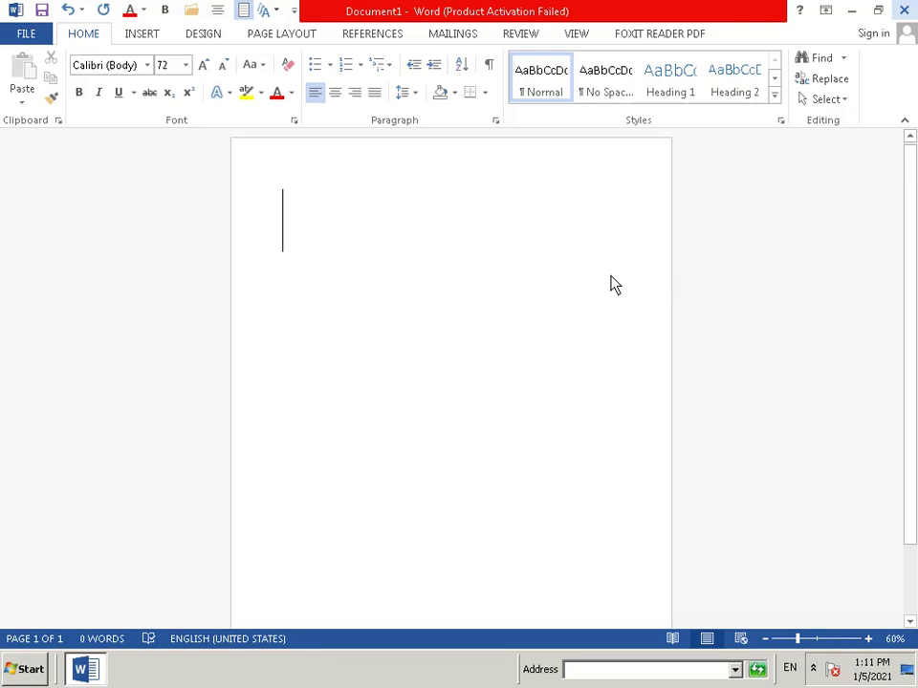
pyautogui.click(904, 11)
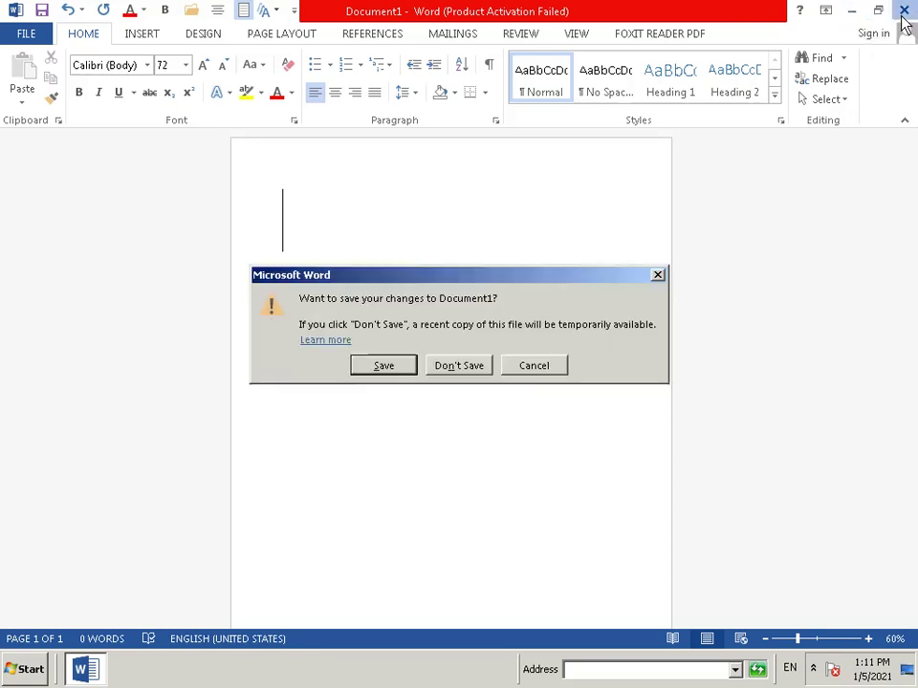
pyautogui.click(460, 373)
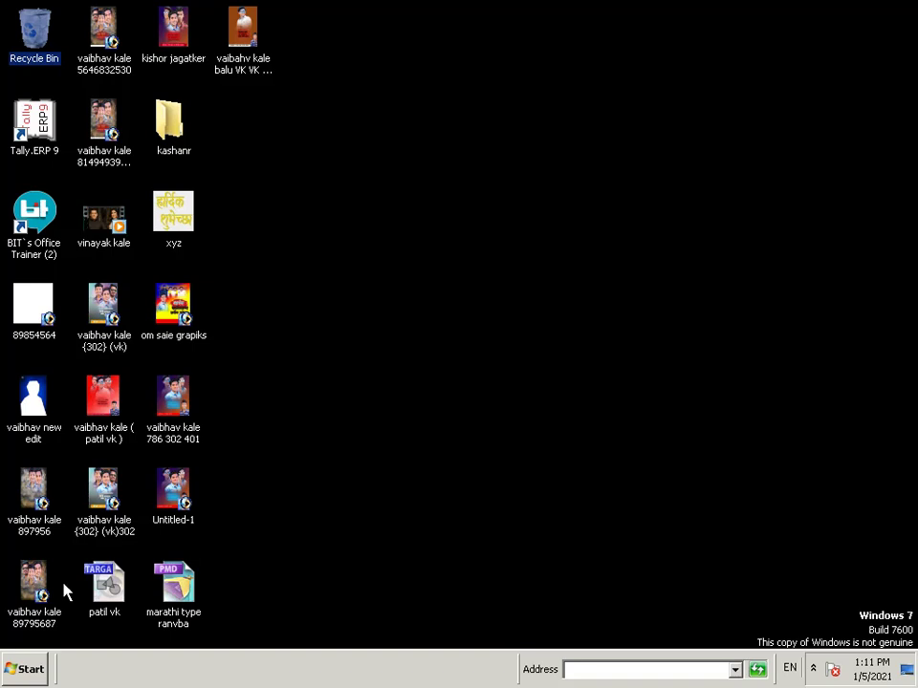
# Search the Start menu by file name and open the Digital Student Scholarship Examination 2020 merge file.
pyautogui.click(24, 668)
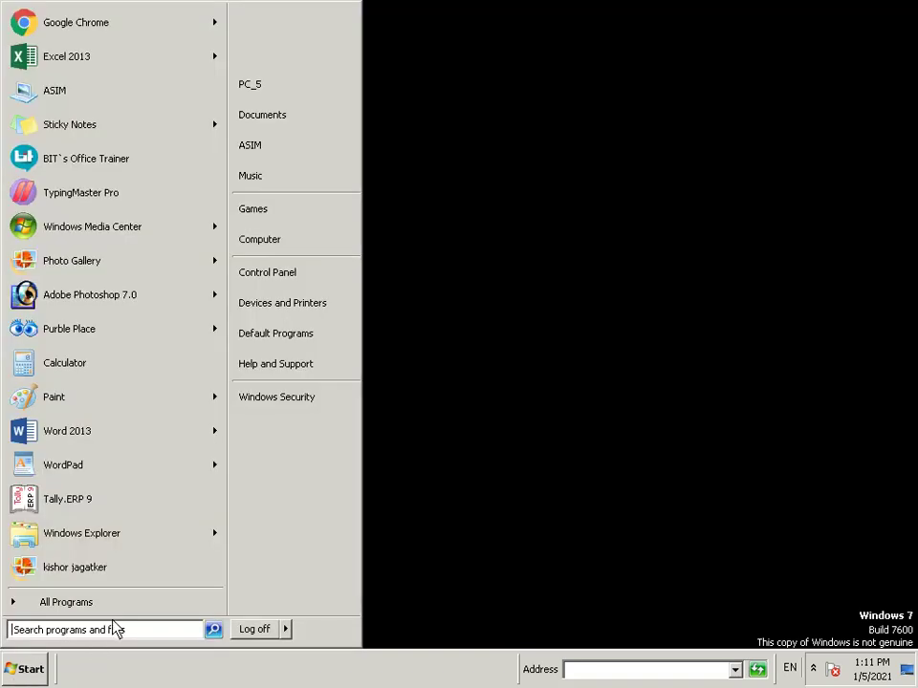
pyautogui.click(136, 635)
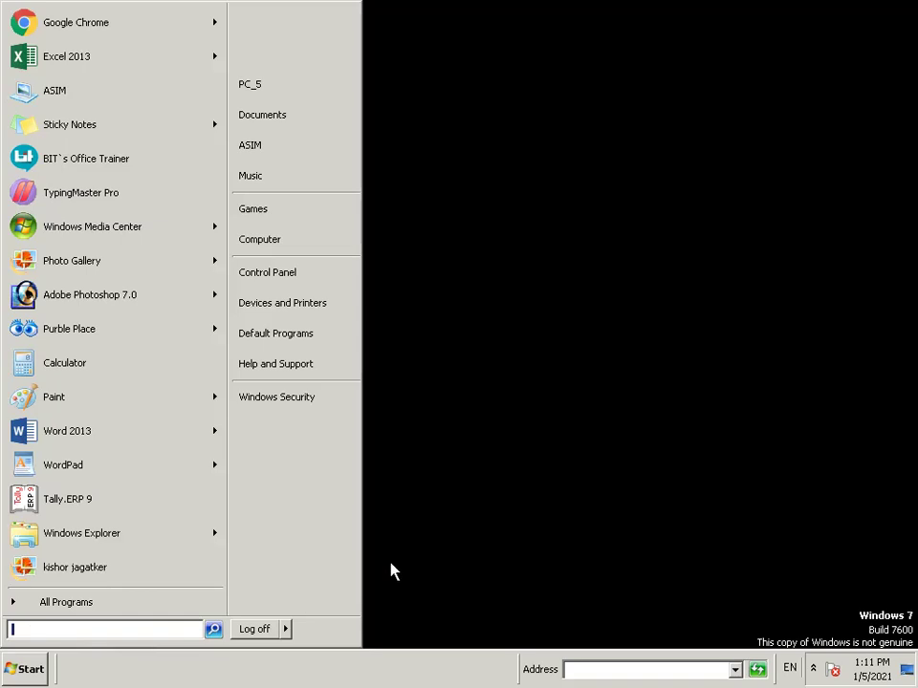
pyautogui.write('U')
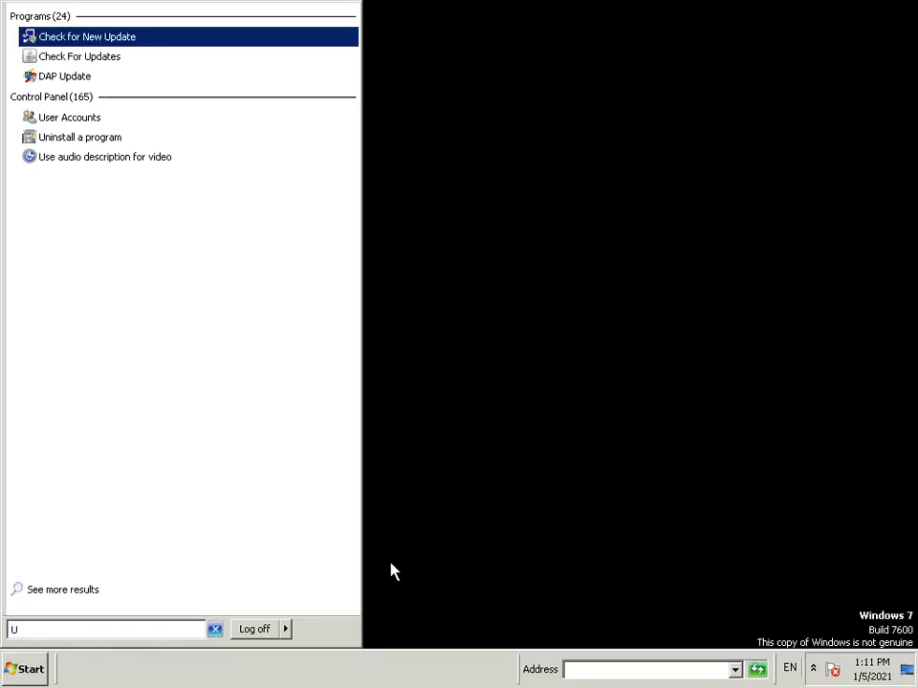
pyautogui.write('M')
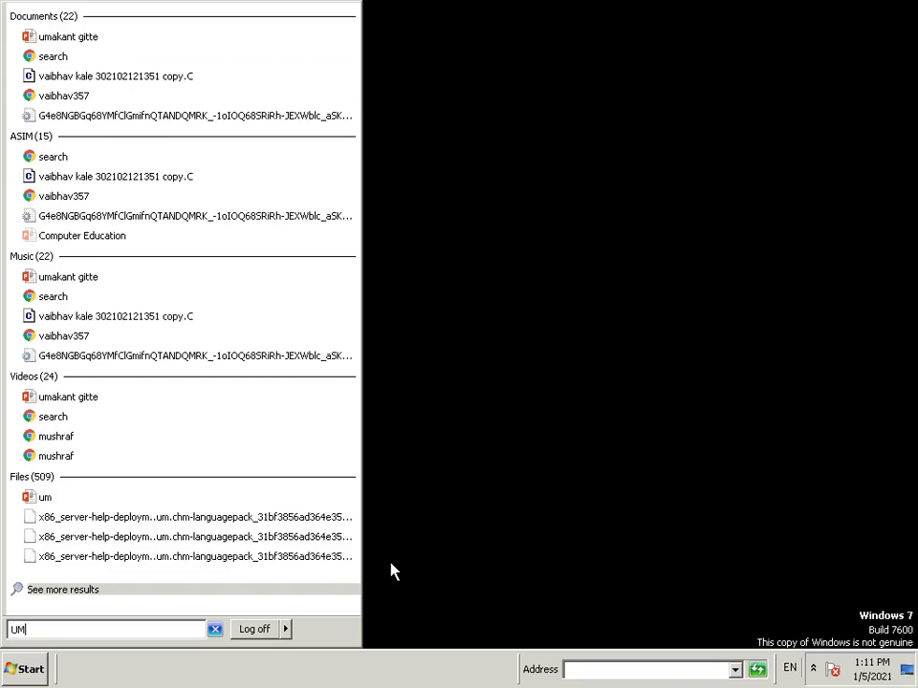
pyautogui.write('A')
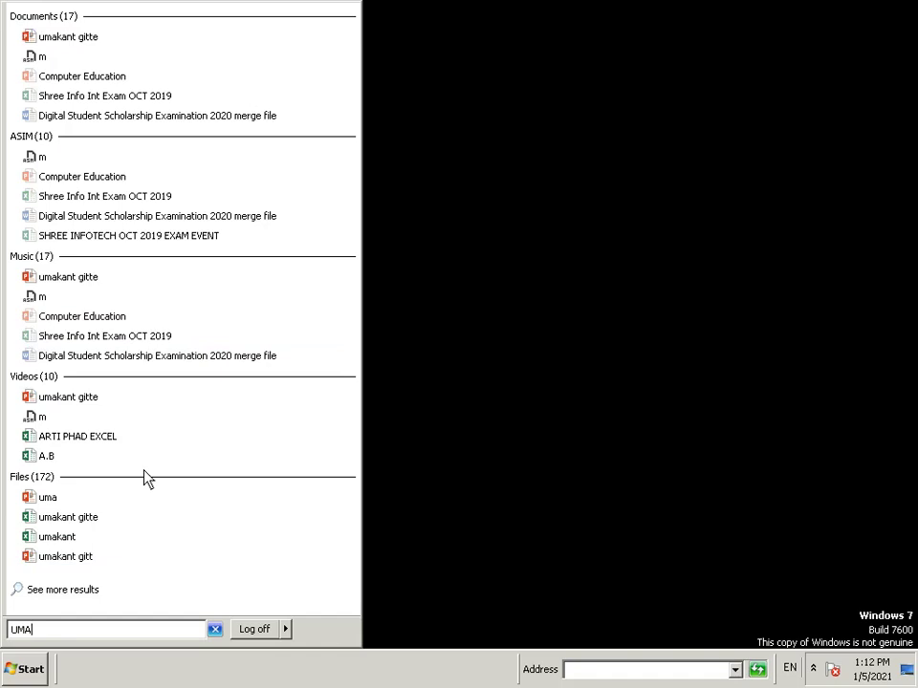
pyautogui.click(124, 364)
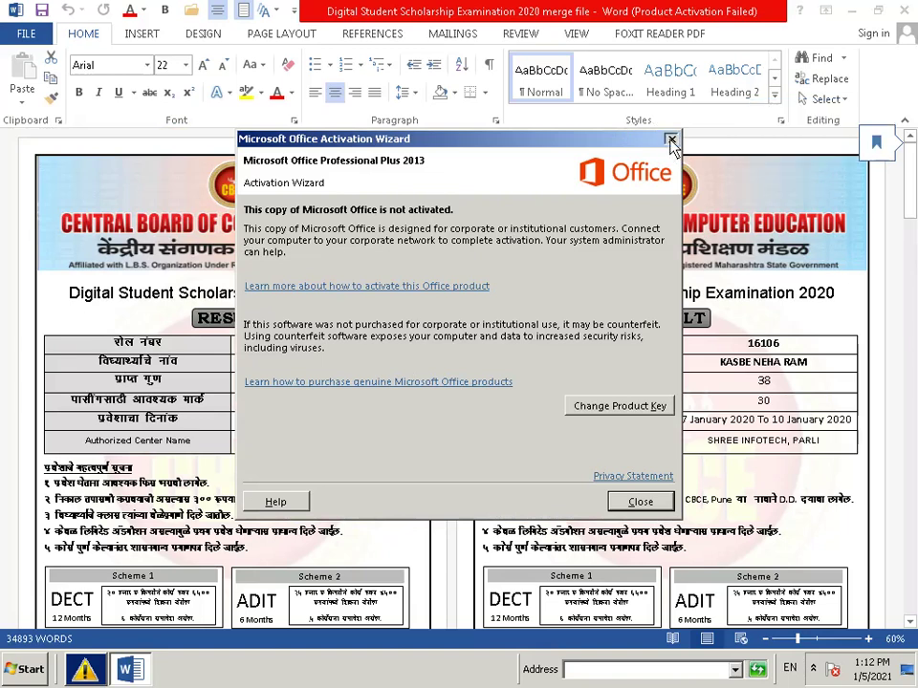
# Dismiss the activation wizard, restore the window down and close the scholarship merge document.
pyautogui.click(670, 139)
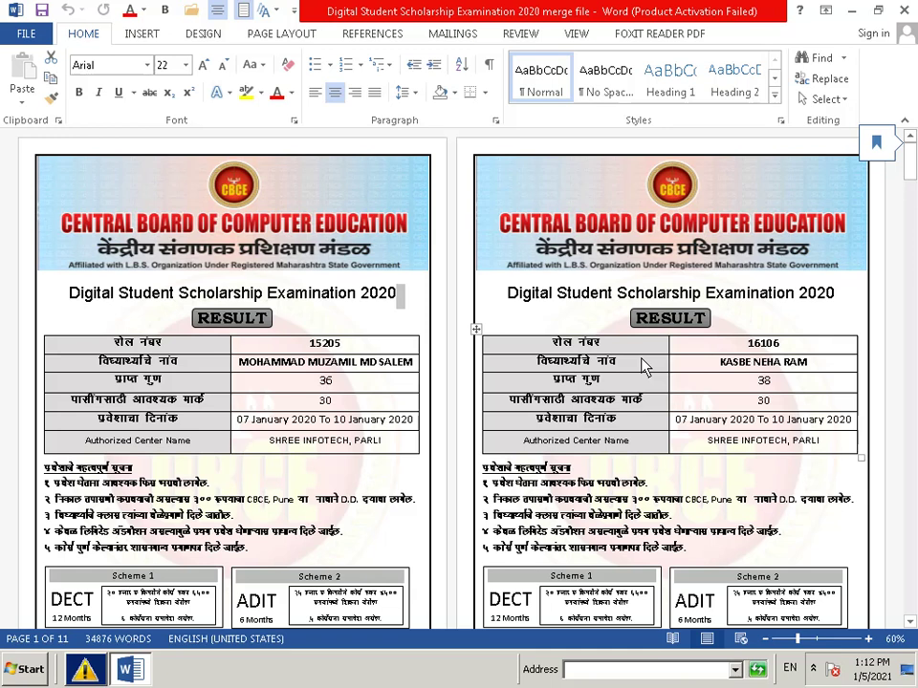
pyautogui.click(877, 11)
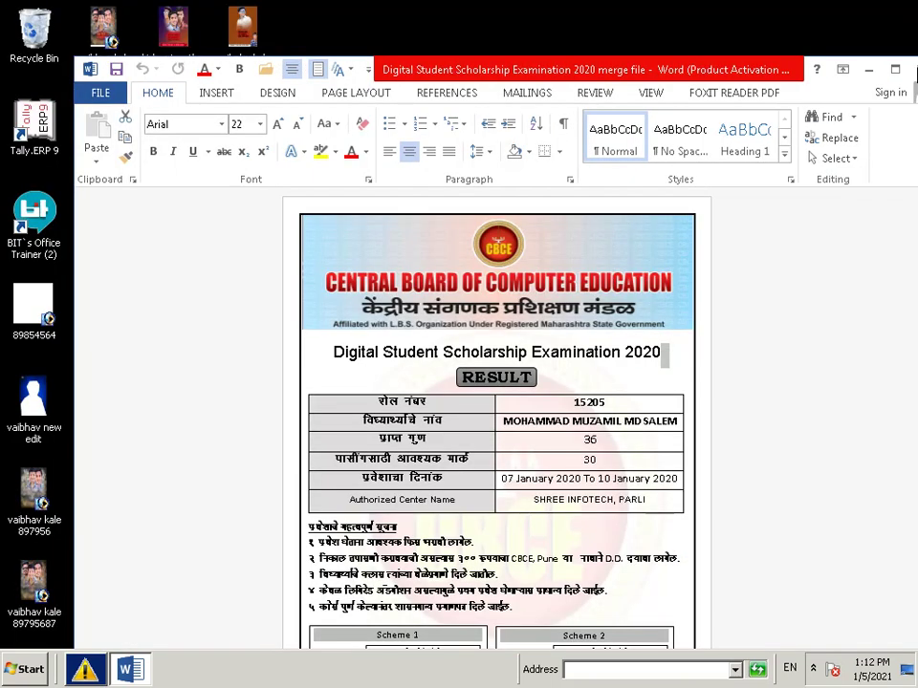
pyautogui.click(894, 73)
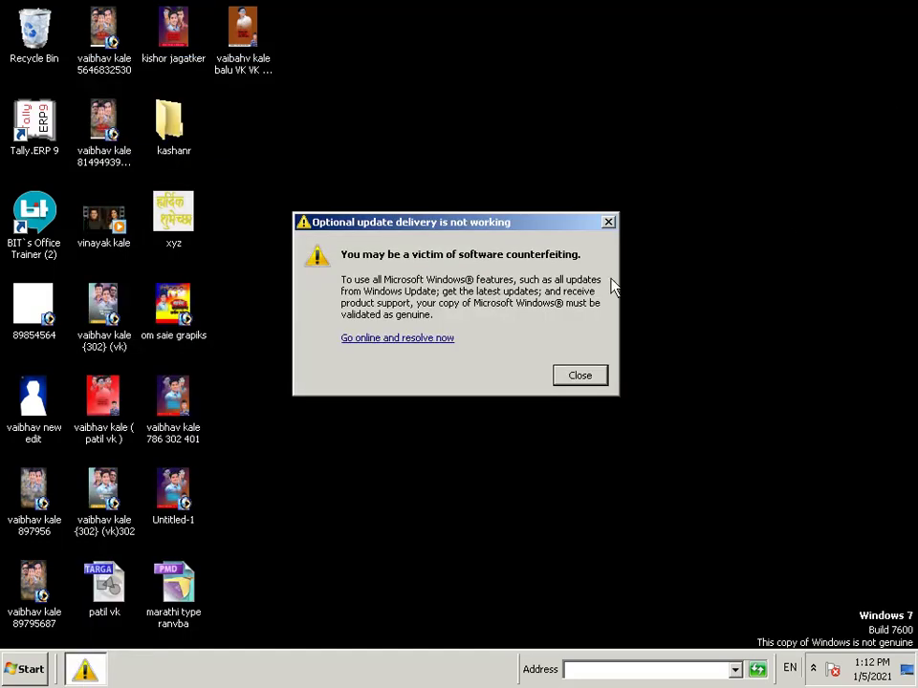
# Dismiss the genuine-Windows warning, search the Start menu by file name and open the matching Word document.
pyautogui.click(608, 222)
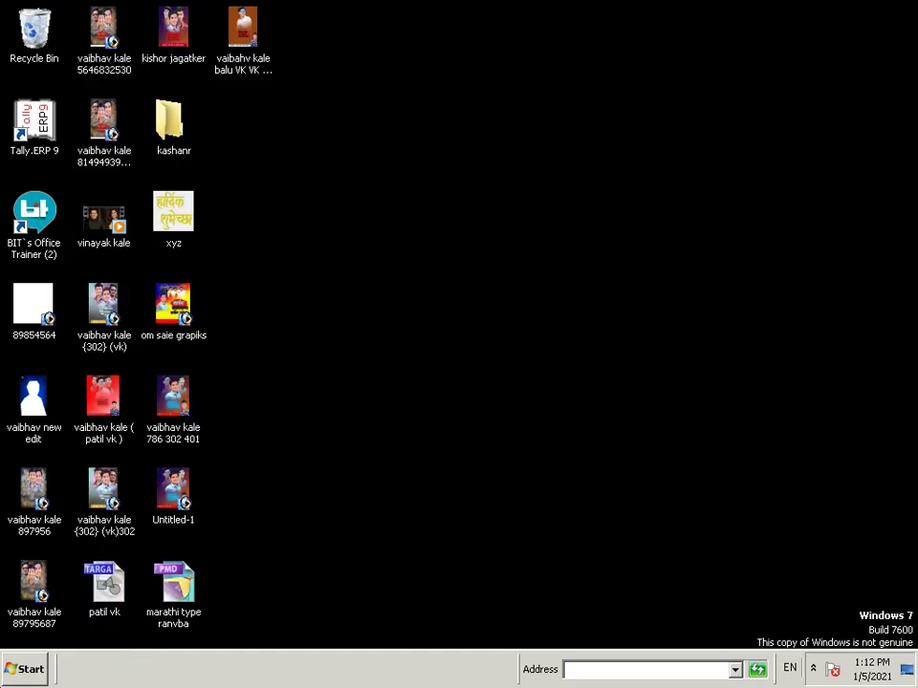
pyautogui.click(19, 668)
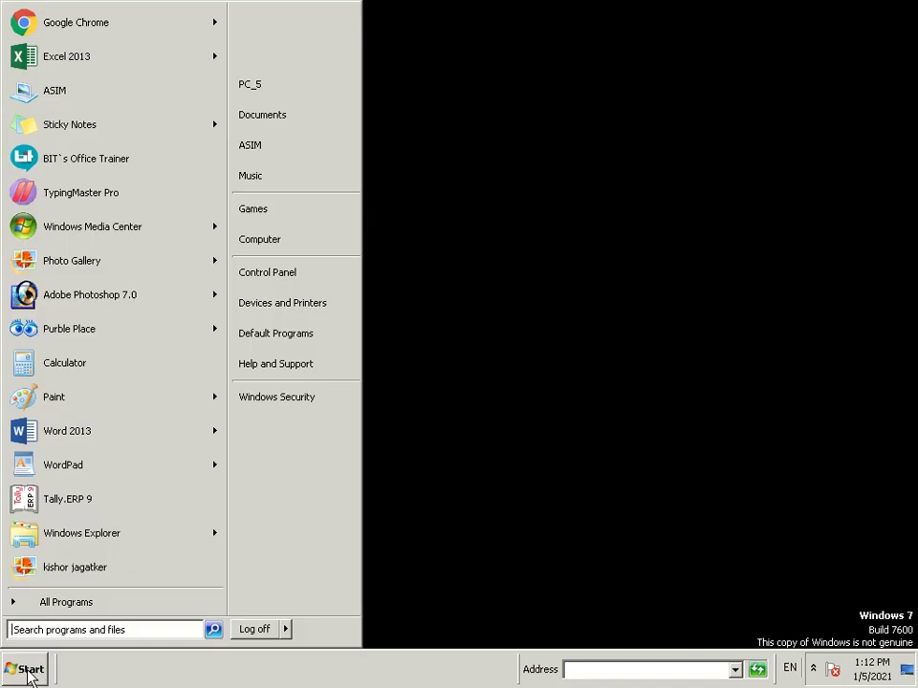
pyautogui.click(145, 631)
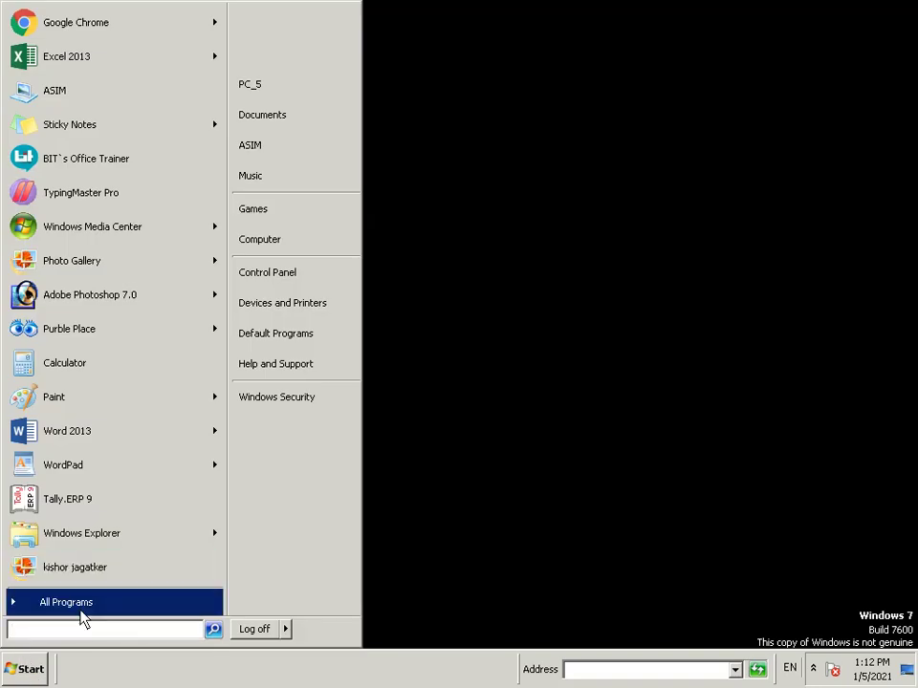
pyautogui.write('UM')
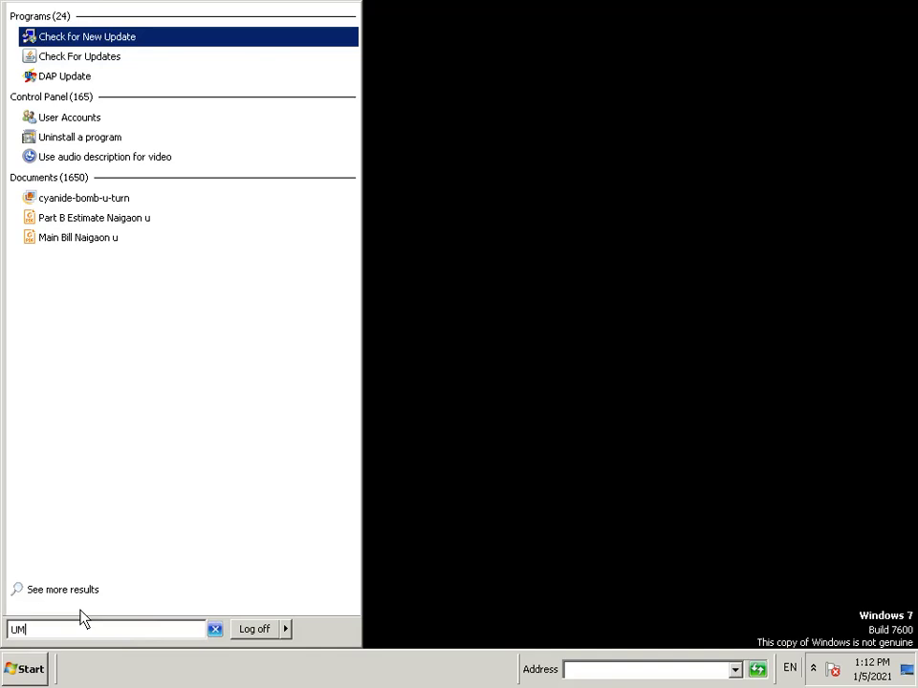
pyautogui.write('AK')
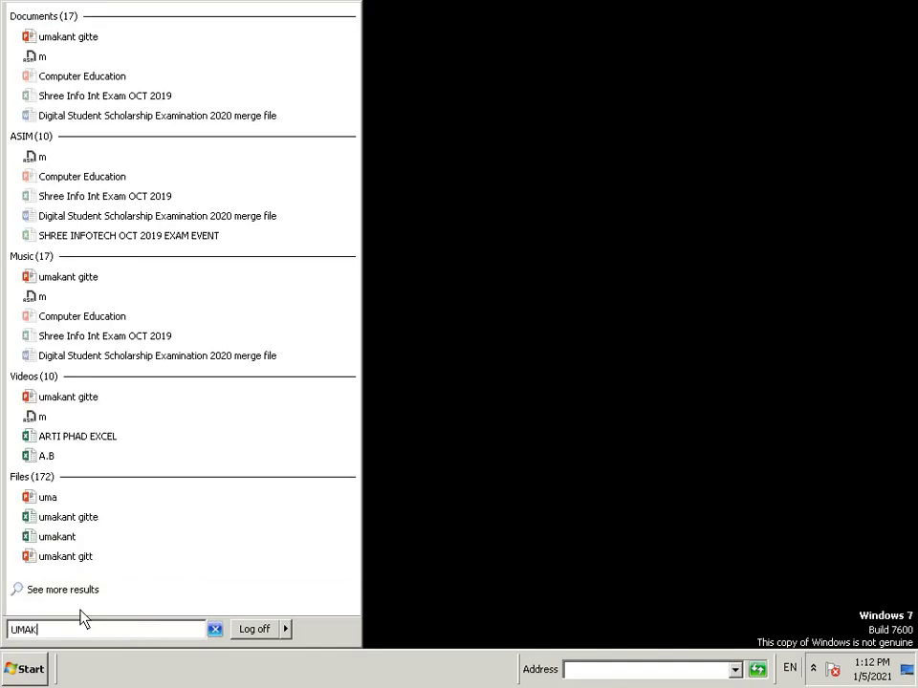
pyautogui.write('A')
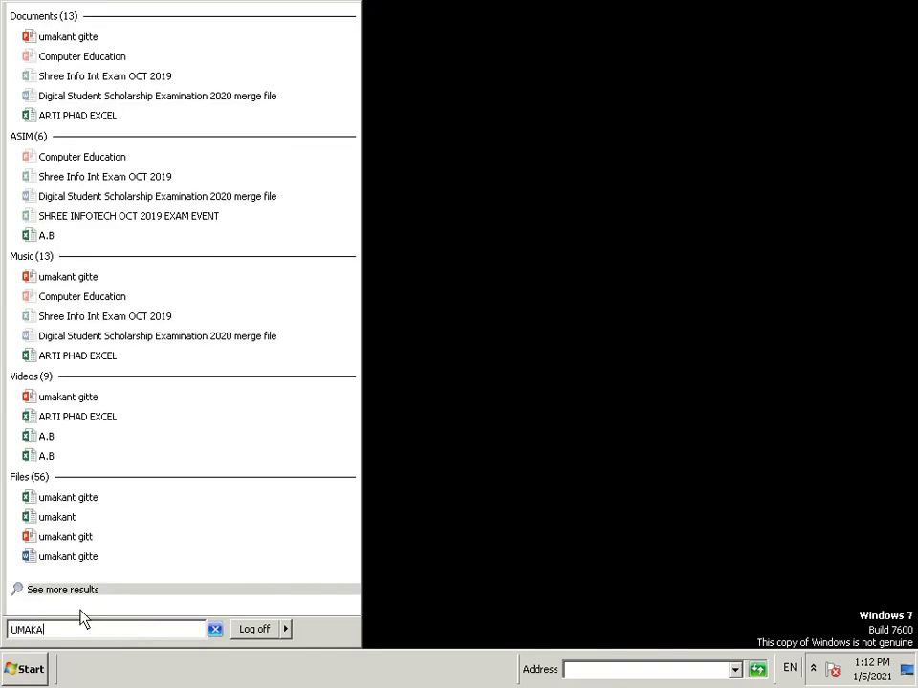
pyautogui.write('N')
pyautogui.write('T')
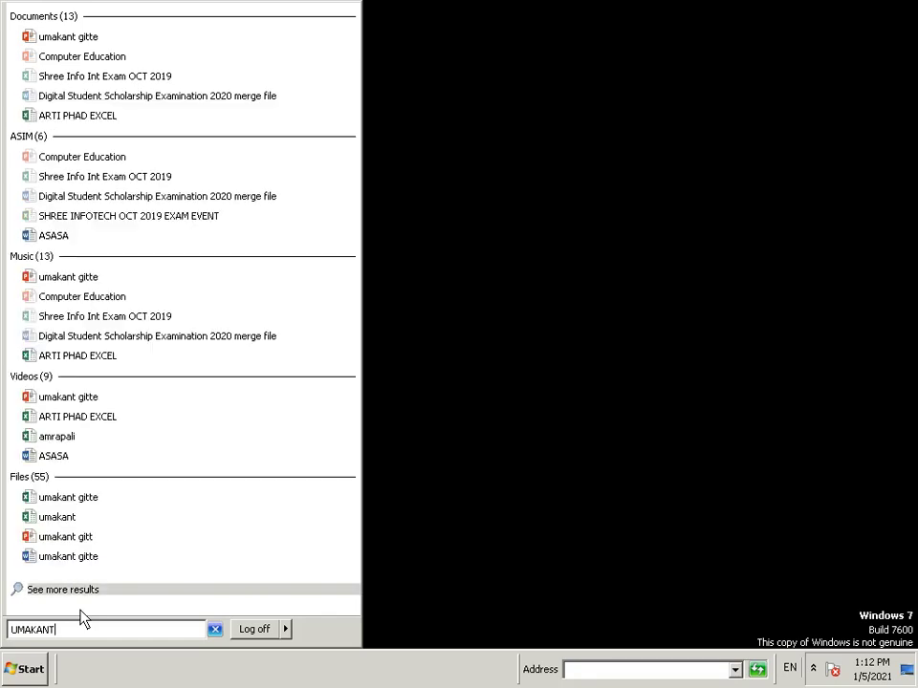
pyautogui.click(63, 557)
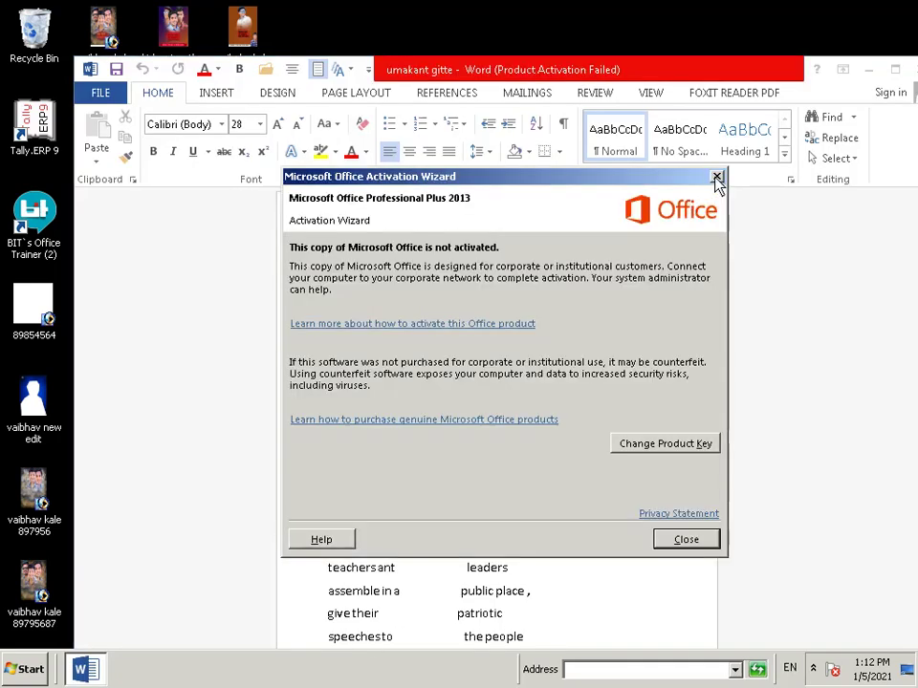
# Dismiss the activation notice and close the Independence day 2012 document.
pyautogui.click(716, 178)
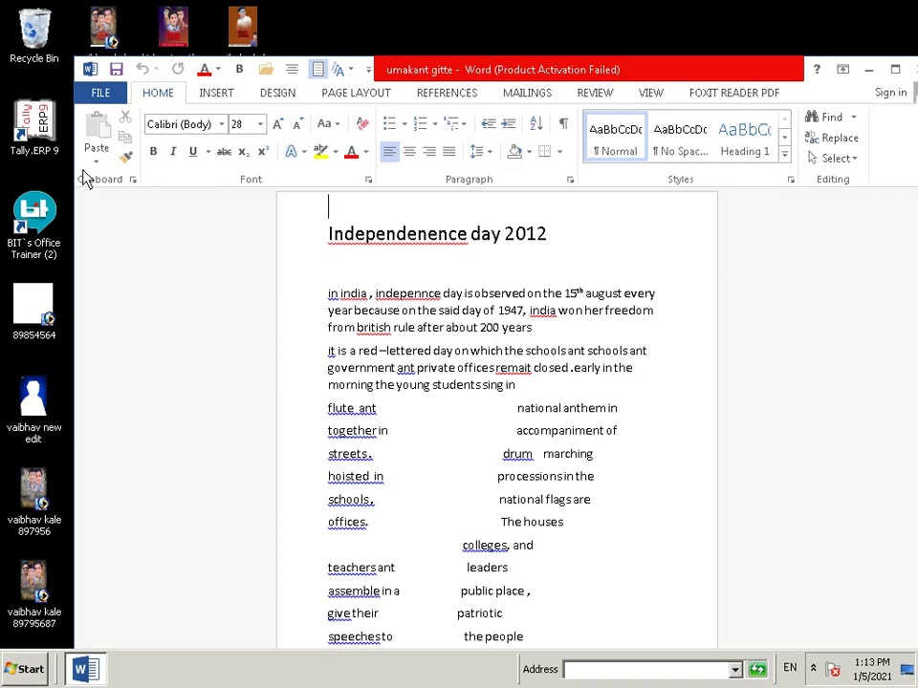
pyautogui.click(914, 73)
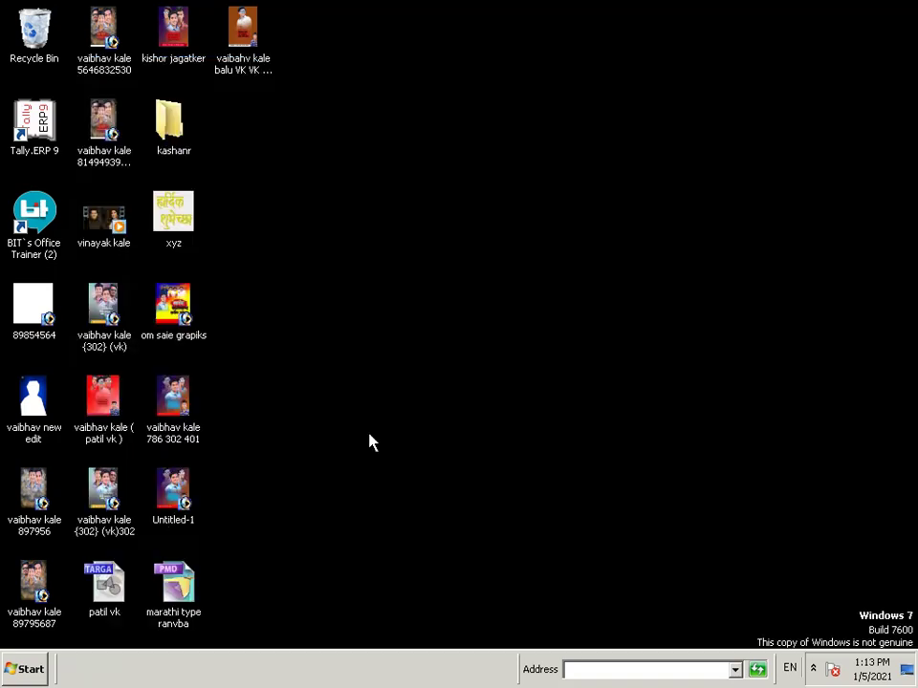
# Search the Start menu for 'MOT' and open the matching star-bordered card document.
pyautogui.click(27, 669)
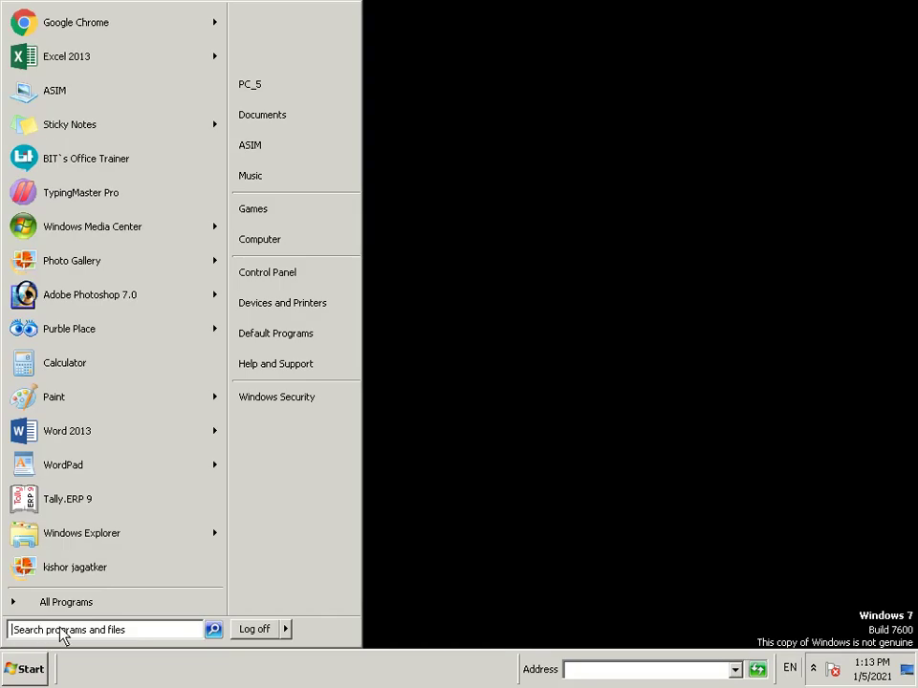
pyautogui.click(120, 633)
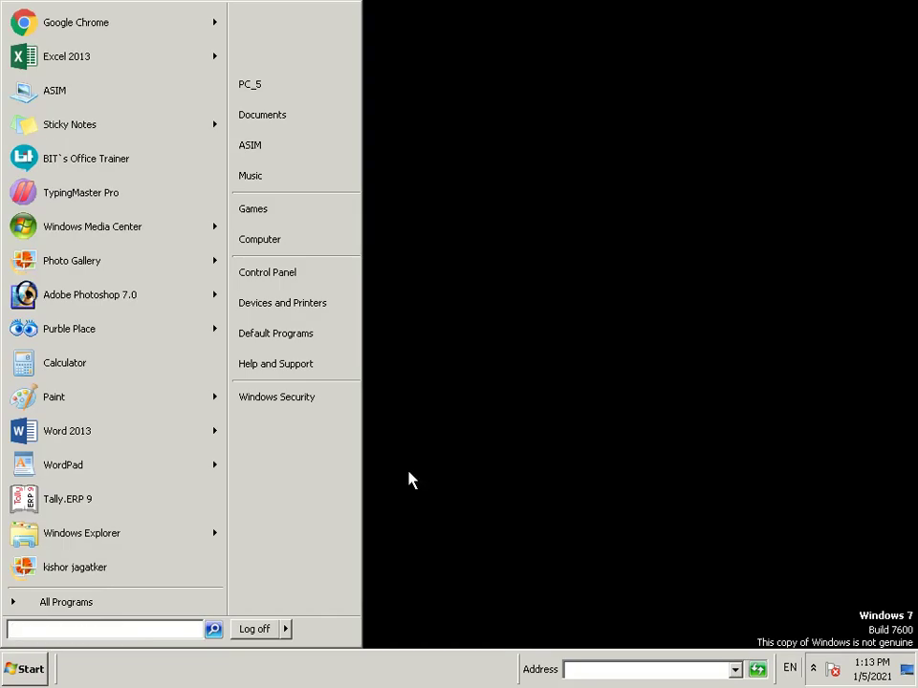
pyautogui.write('MO')
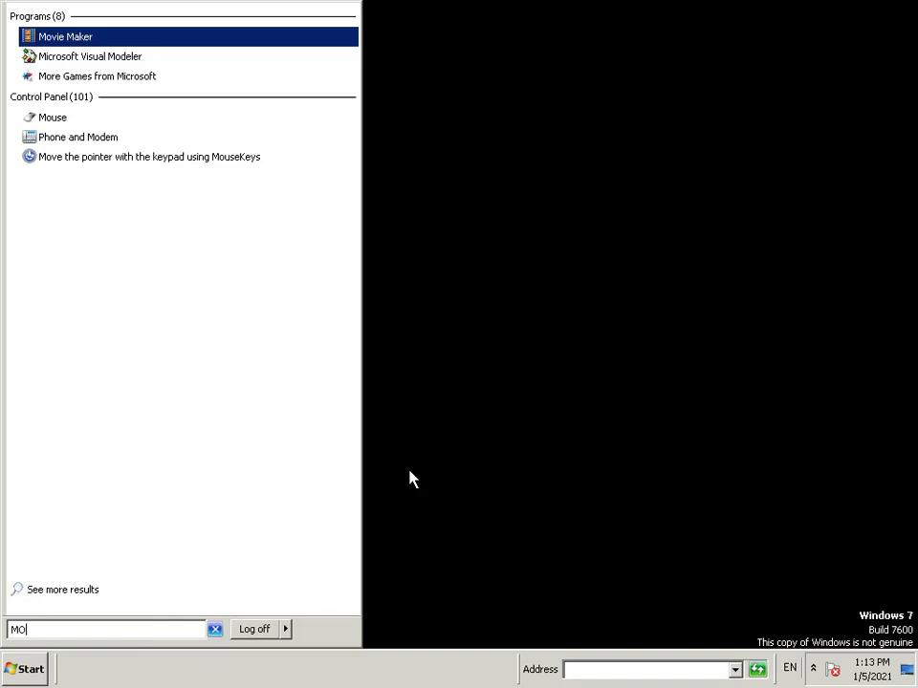
pyautogui.write('T')
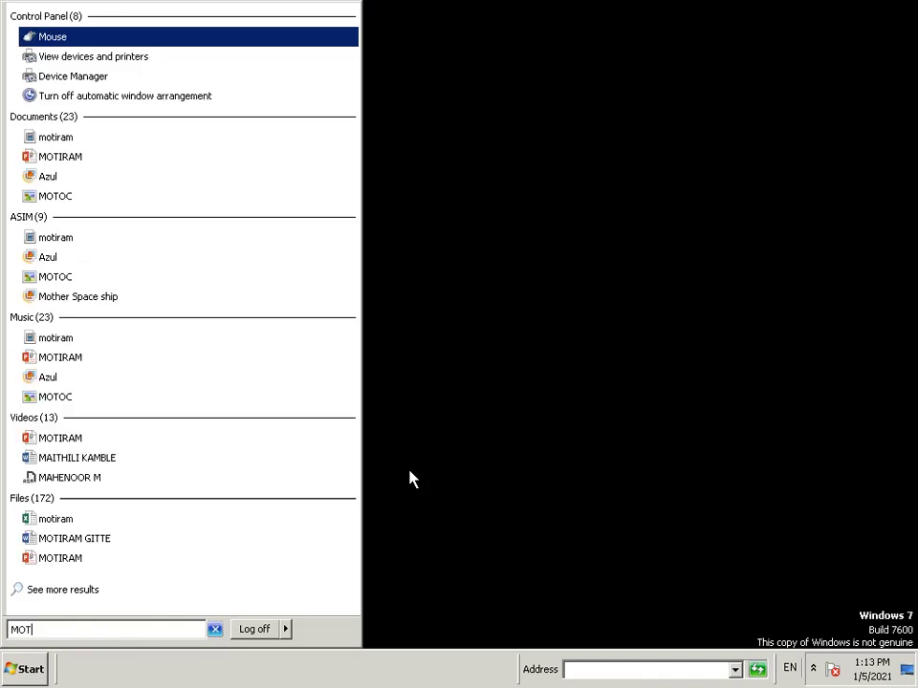
pyautogui.click(106, 543)
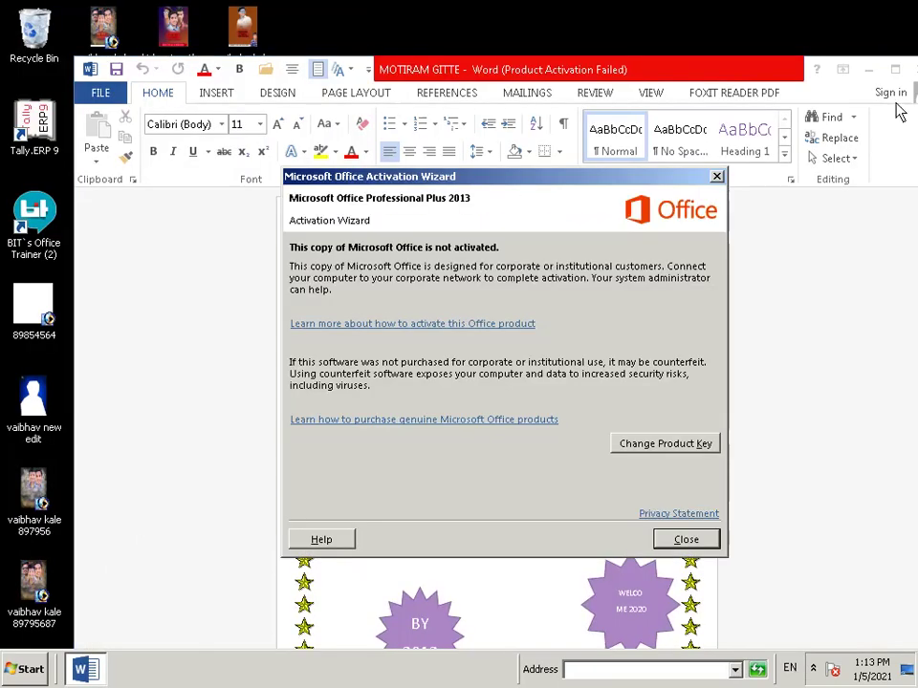
# Dismiss the activation notice, maximize Word to view the HAPPY NEW YEAR 2013 card, then close it.
pyautogui.click(714, 180)
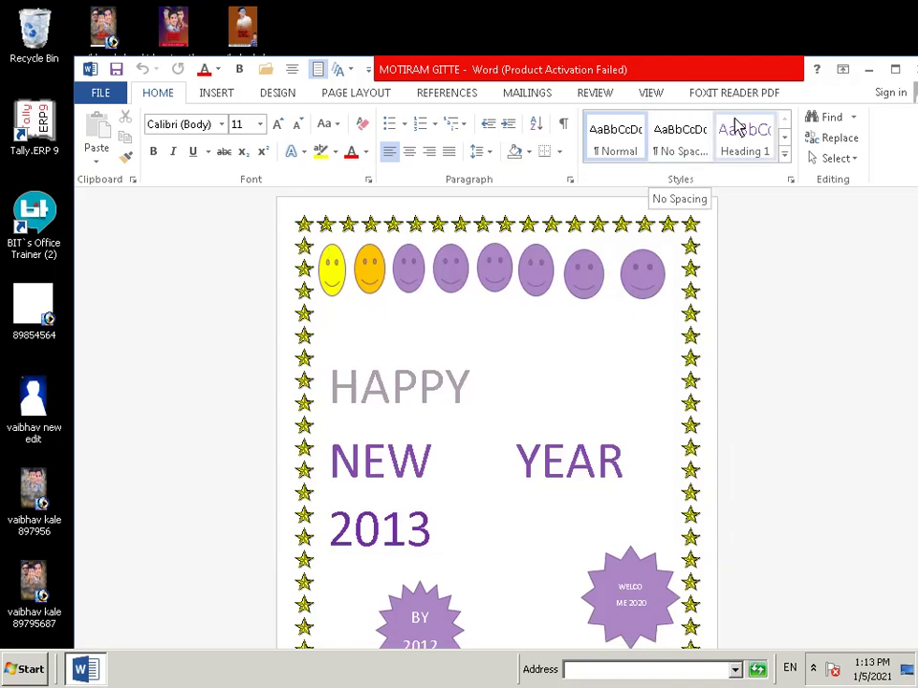
pyautogui.click(895, 69)
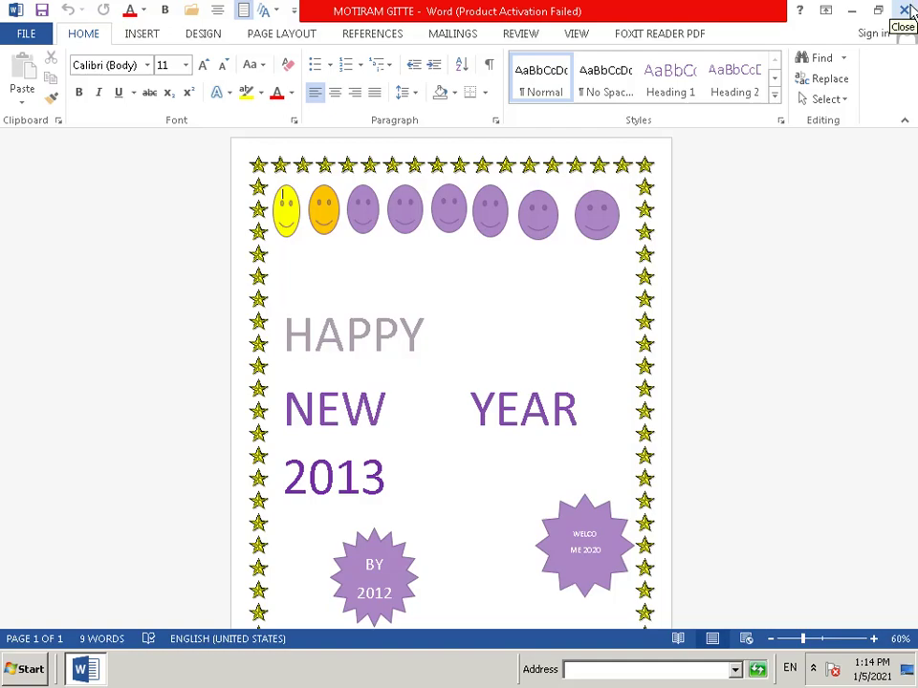
pyautogui.click(909, 10)
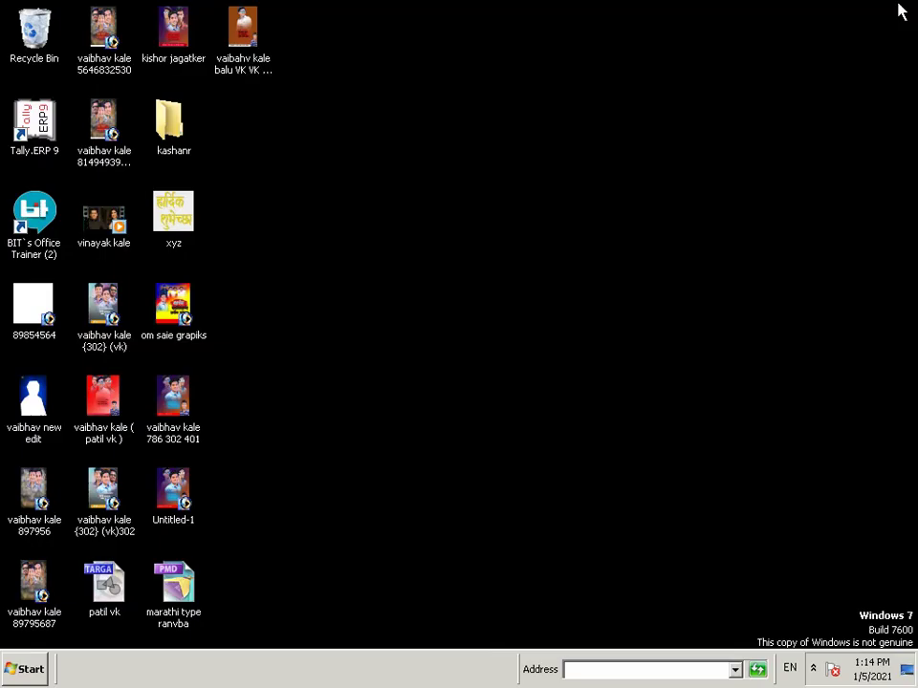
# Relaunch Word 2013 from the Start menu, create a blank document, and set font size 48.
pyautogui.click(12, 669)
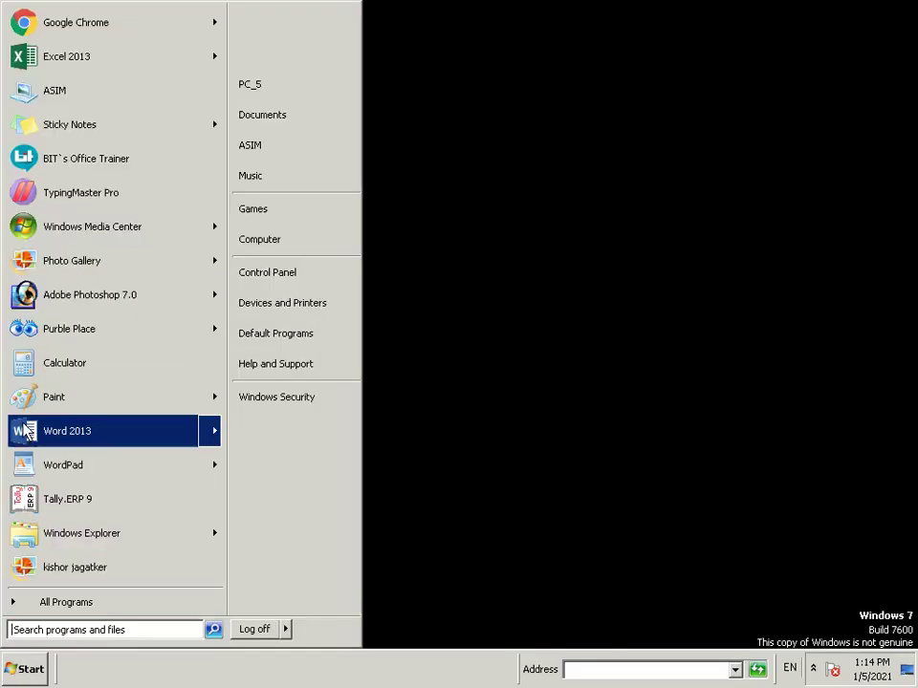
pyautogui.click(105, 431)
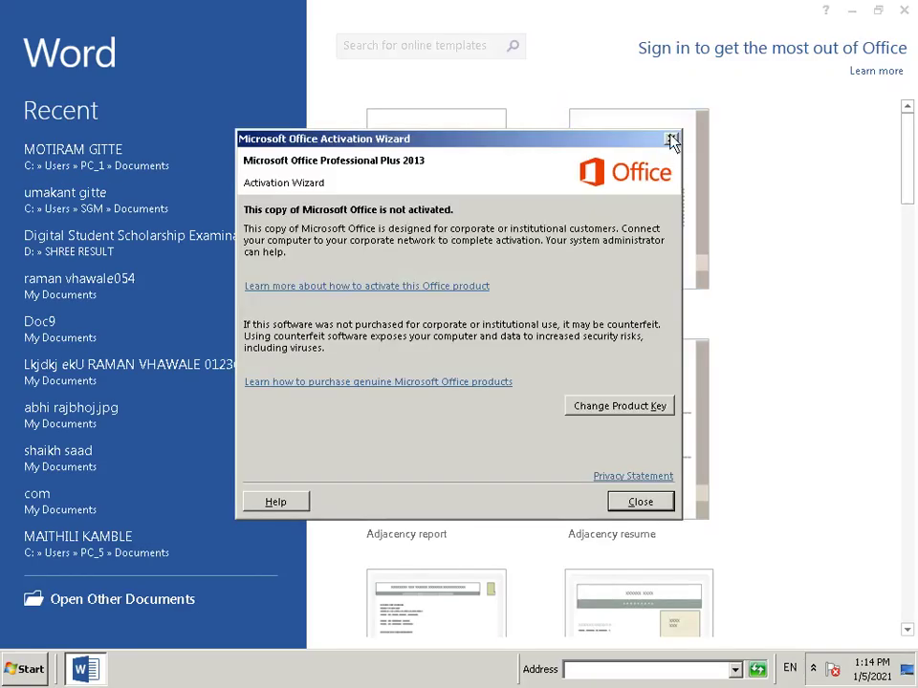
pyautogui.click(671, 138)
pyautogui.click(430, 198)
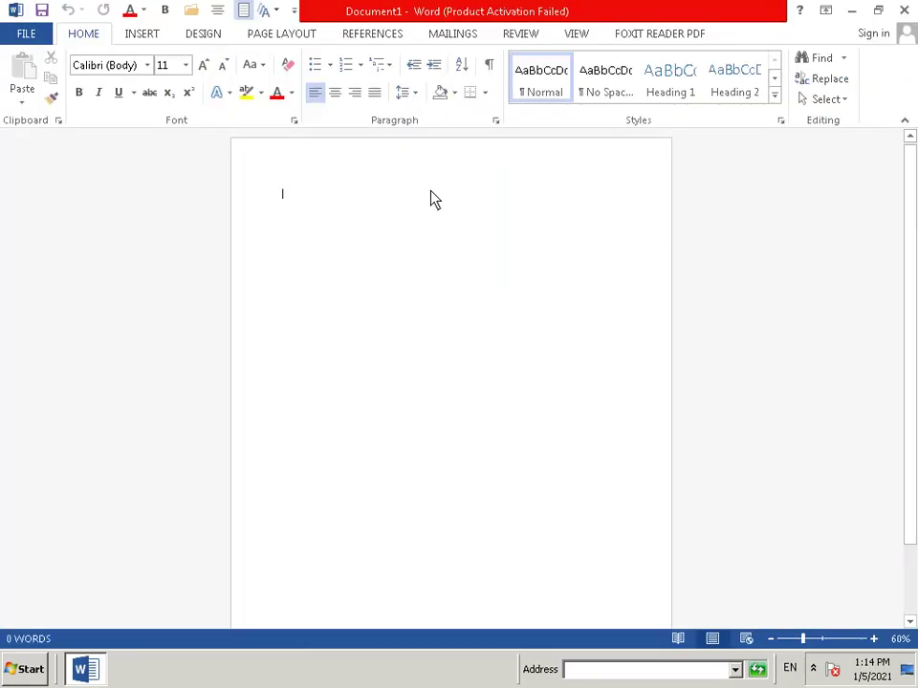
pyautogui.click(184, 65)
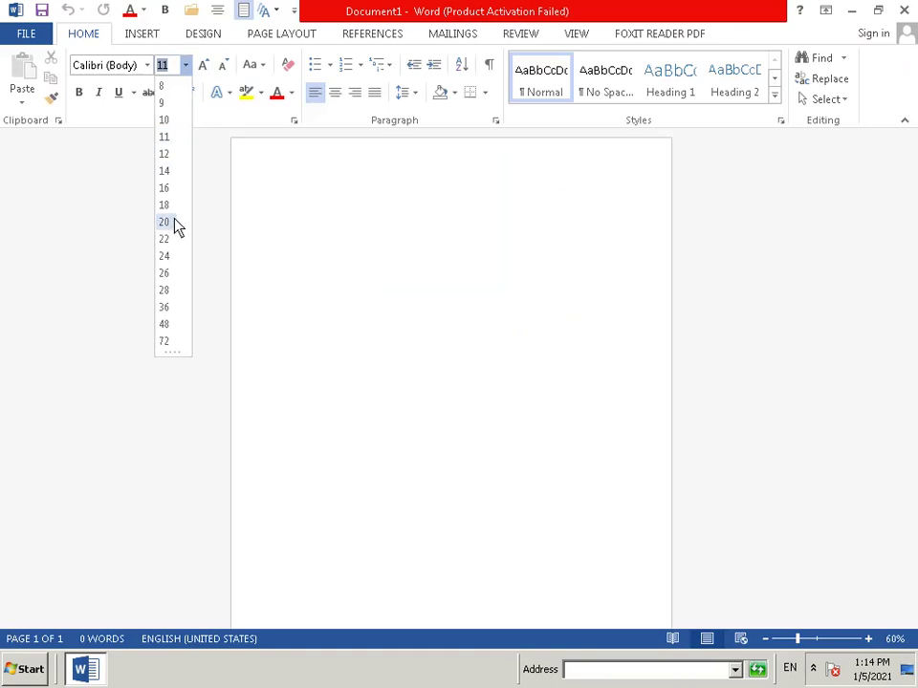
pyautogui.click(173, 330)
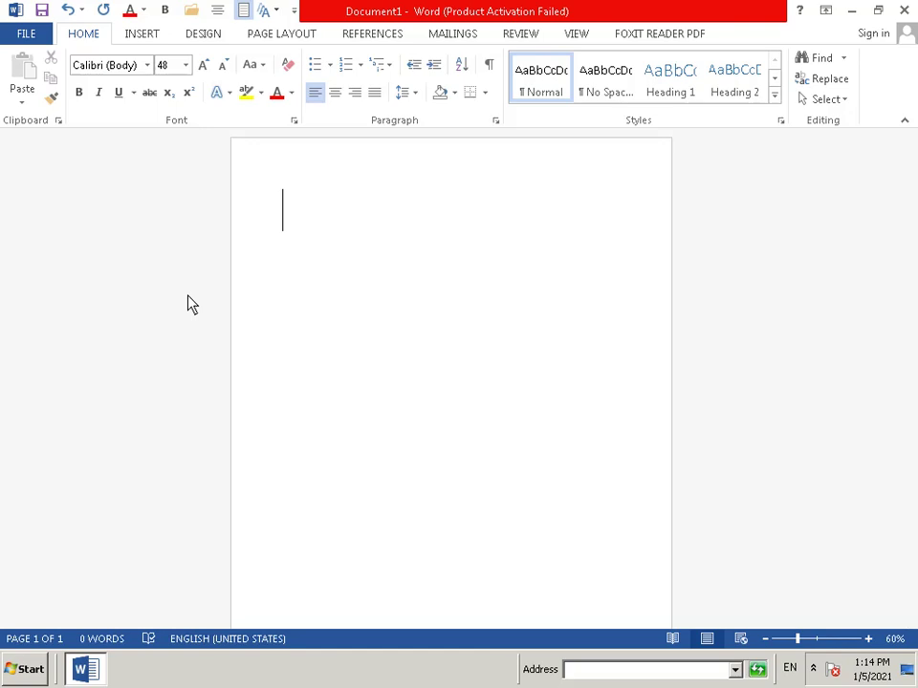
# Type 'BY 2020' on the first line and begin the next line with 'HSA'.
pyautogui.write('B')
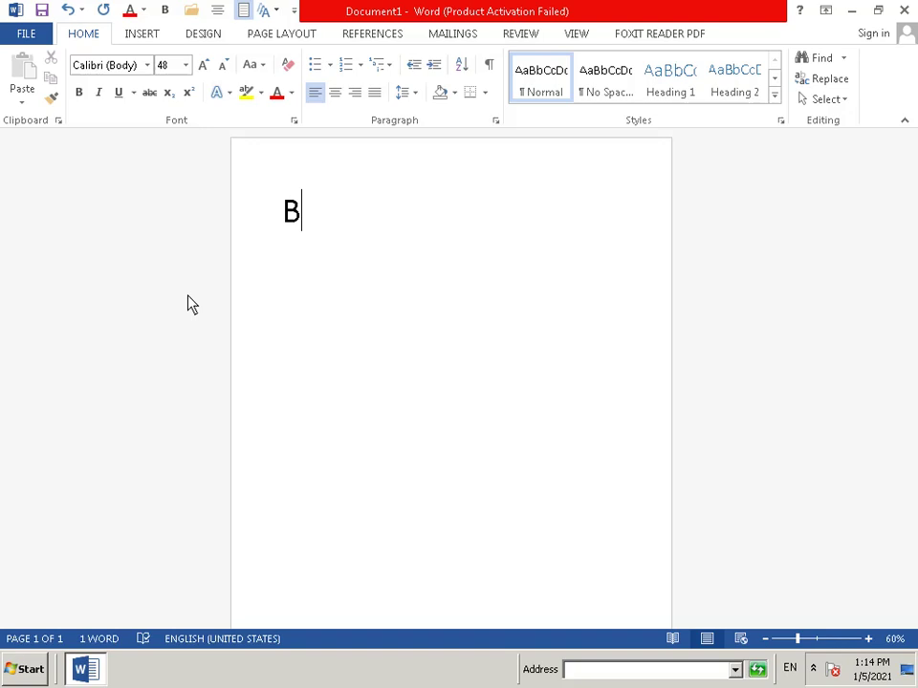
pyautogui.write('Y')
pyautogui.write('        2')
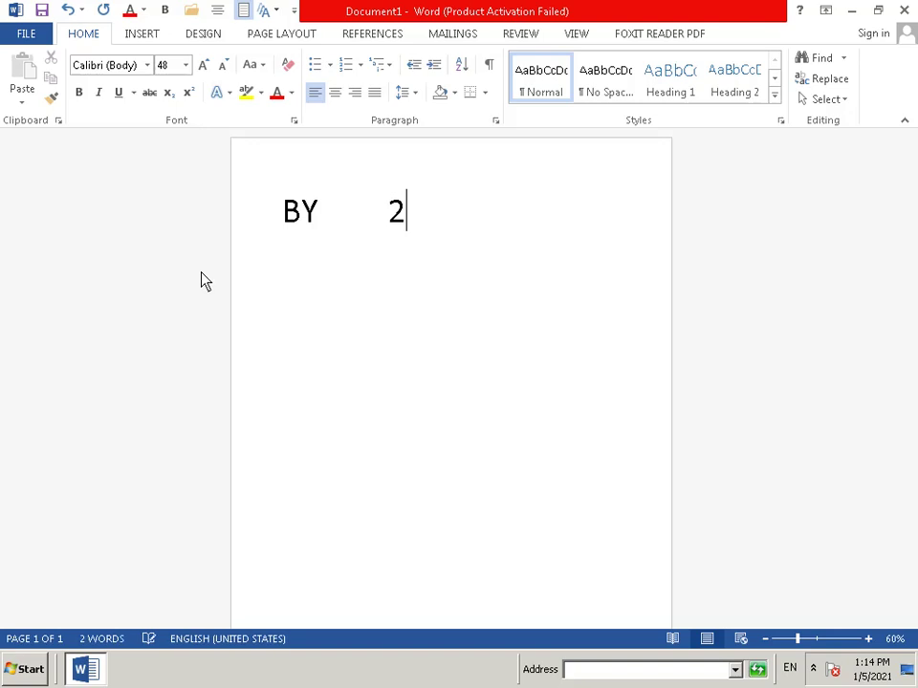
pyautogui.write('020')
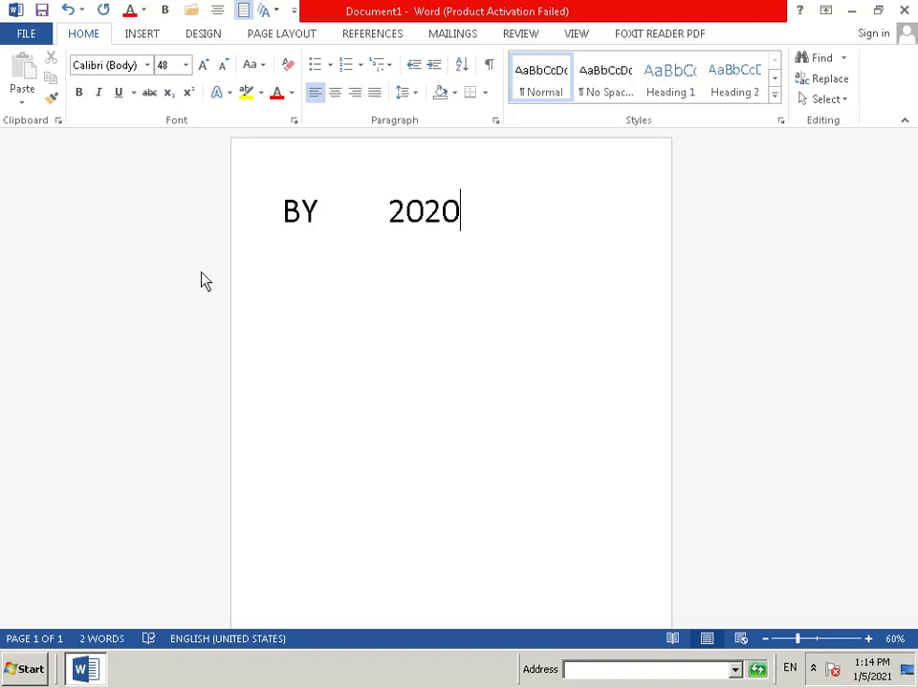
pyautogui.press('Return')
pyautogui.press('Return')
pyautogui.write('H')
pyautogui.write('SA')
# Fix the lower line to read 'HAPPY NERWER', leaving the cursor at its end.
pyautogui.press('BackSpace')
pyautogui.press('BackSpace')
pyautogui.write('AP')
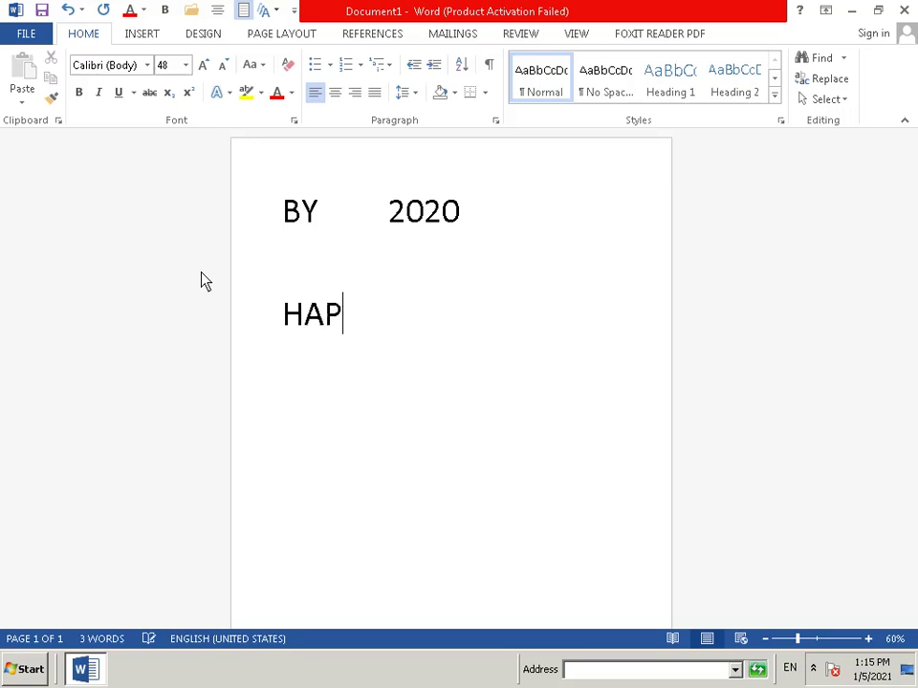
pyautogui.write('PY')
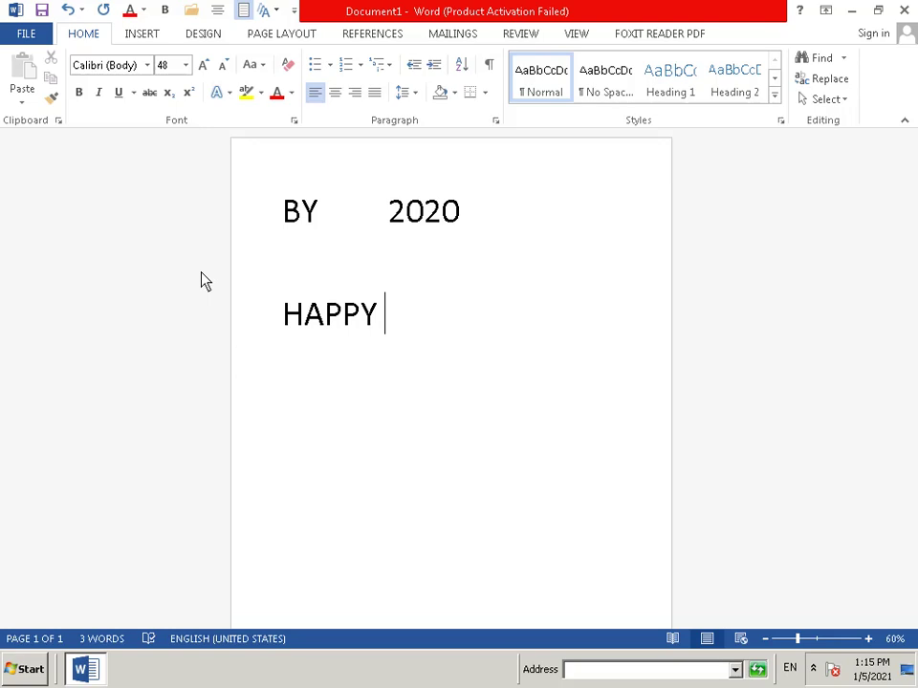
pyautogui.write(' N')
pyautogui.write('E')
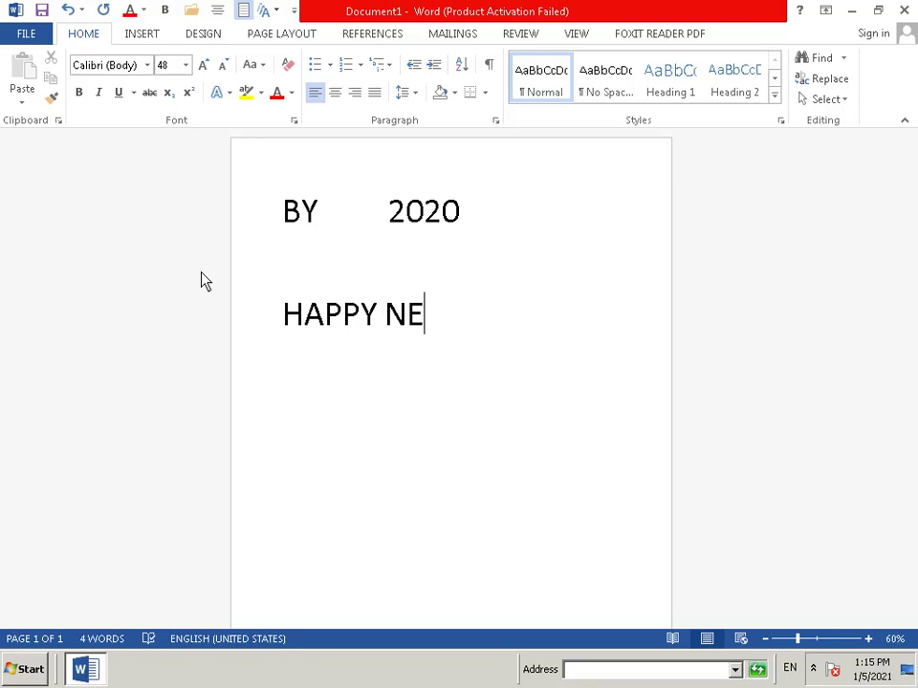
pyautogui.write('R')
pyautogui.write('W')
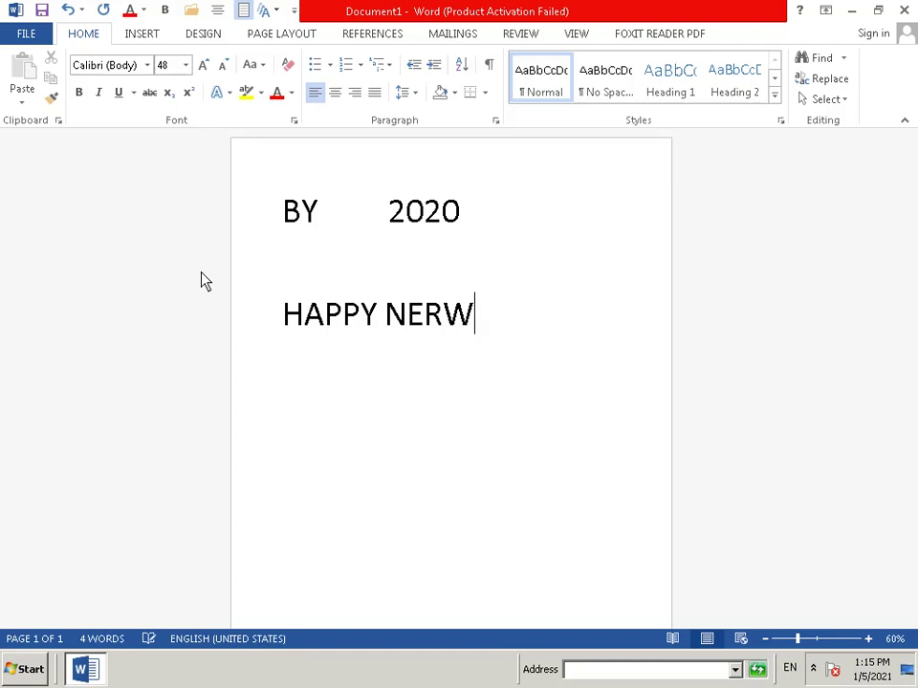
pyautogui.write('E')
pyautogui.write('R')
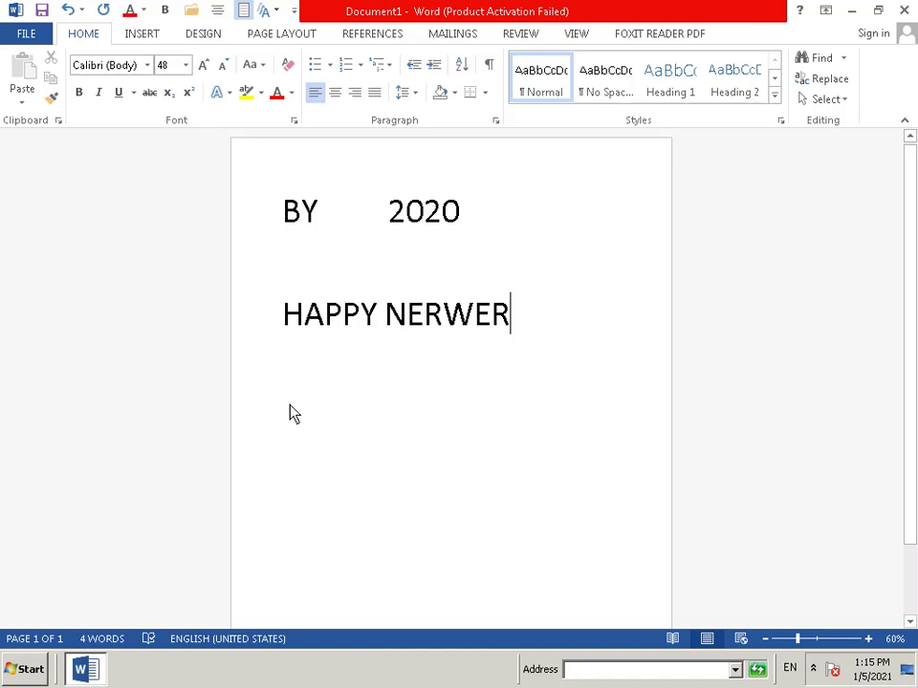
pyautogui.press('Home')
pyautogui.click(517, 327)
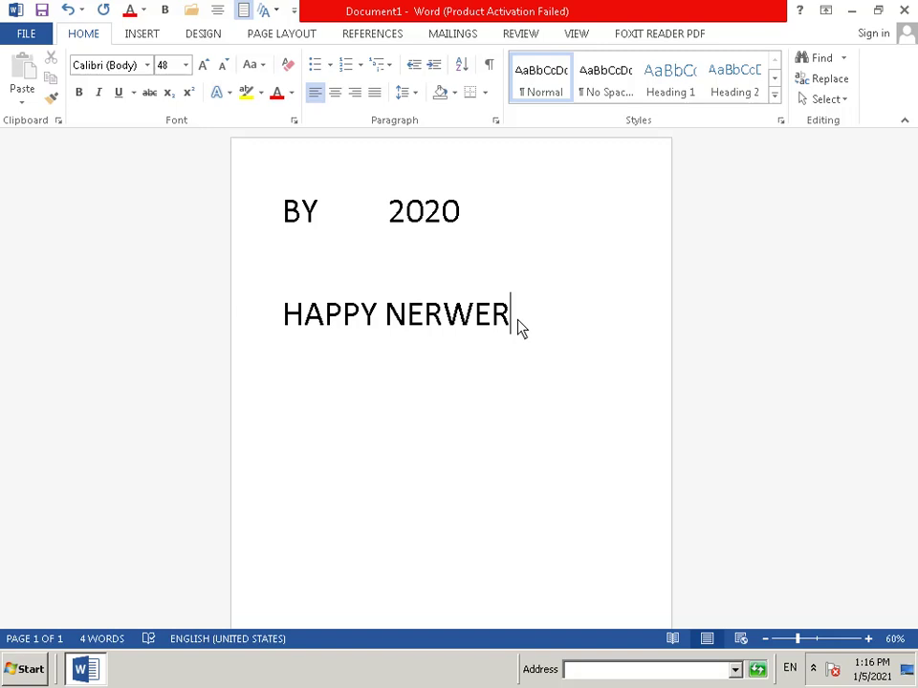
# Close the document without saving, relaunch Word 2013, and open a new blank document.
pyautogui.click(905, 10)
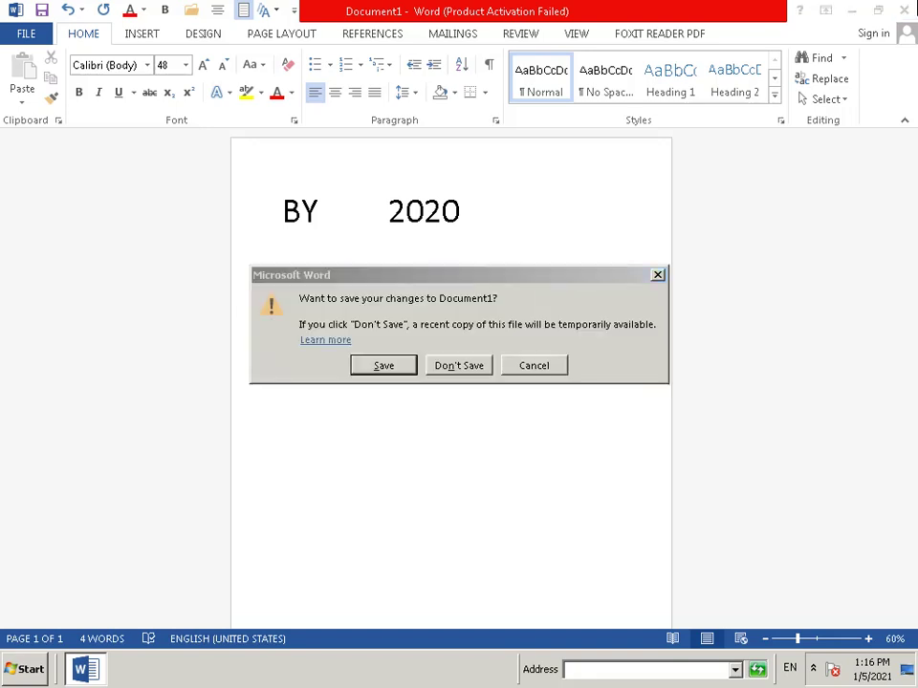
pyautogui.click(448, 369)
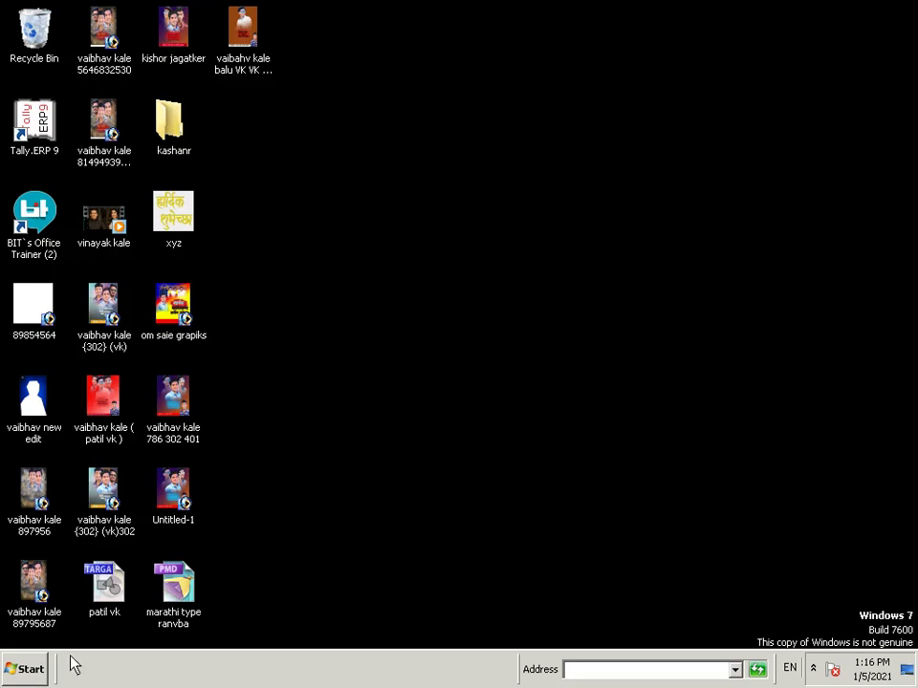
pyautogui.click(28, 671)
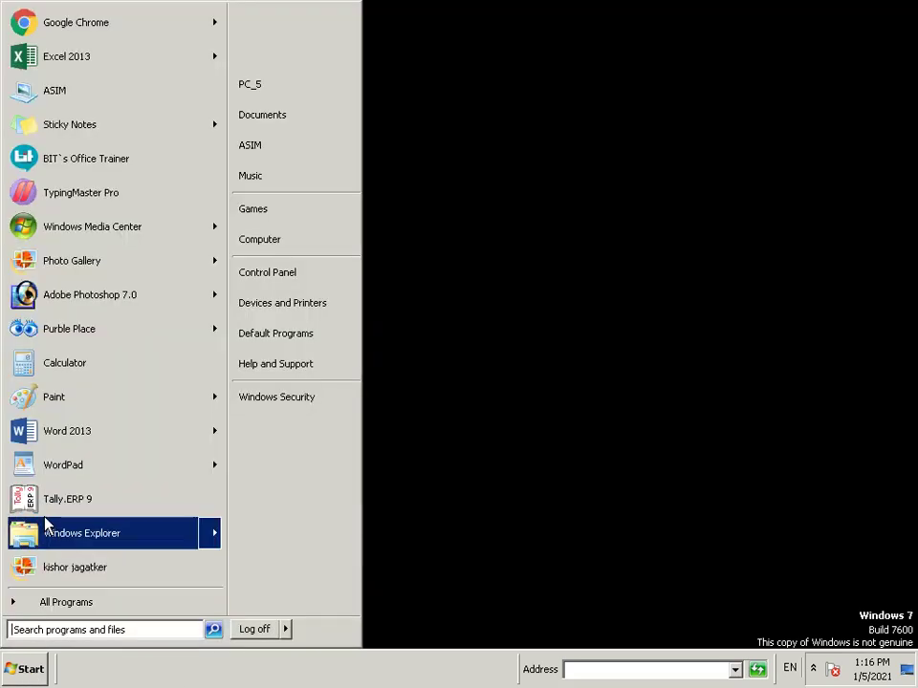
pyautogui.click(45, 441)
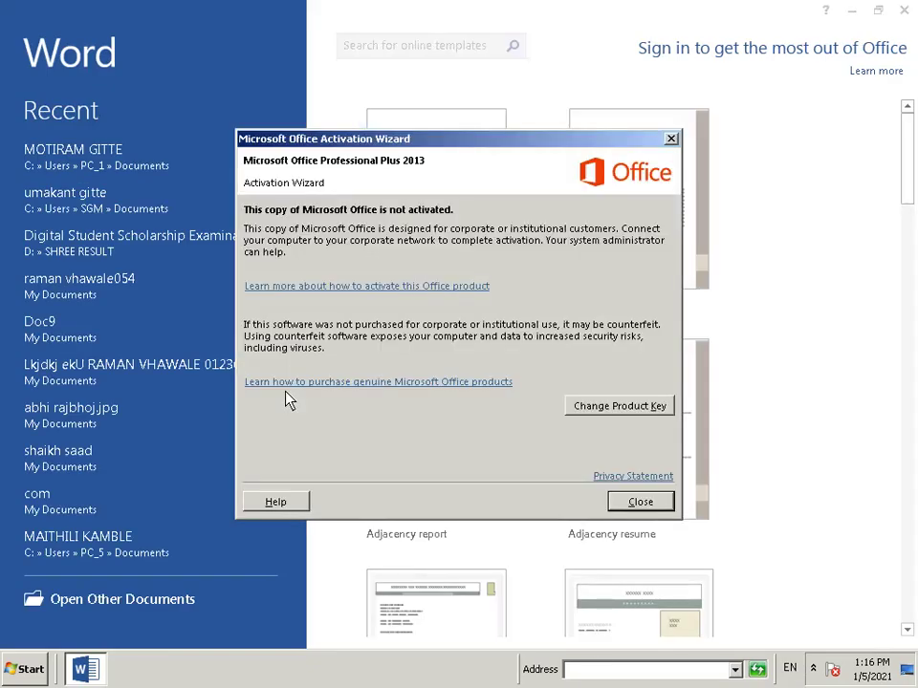
pyautogui.click(673, 140)
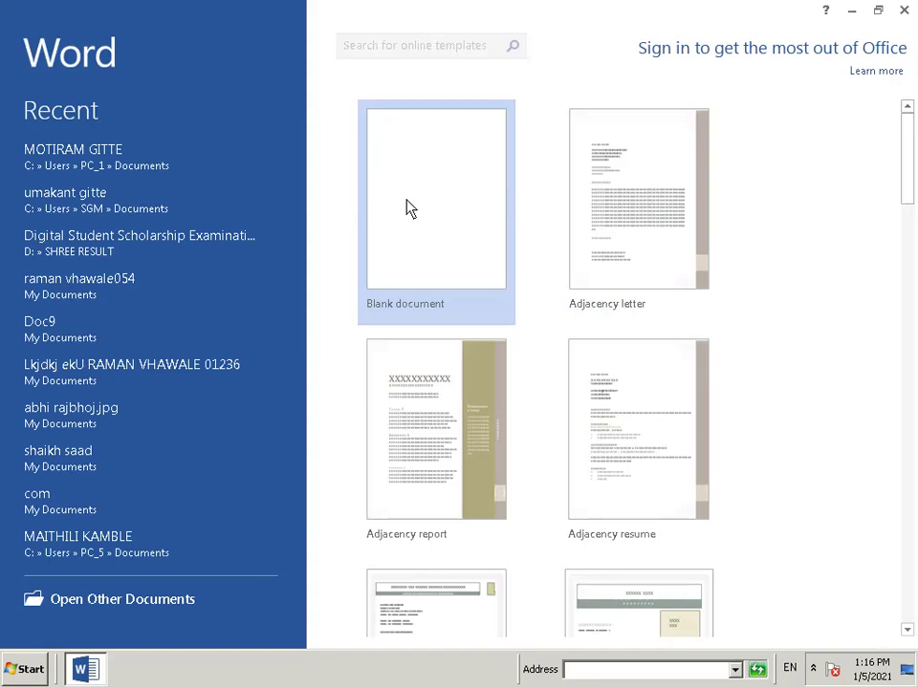
pyautogui.click(428, 231)
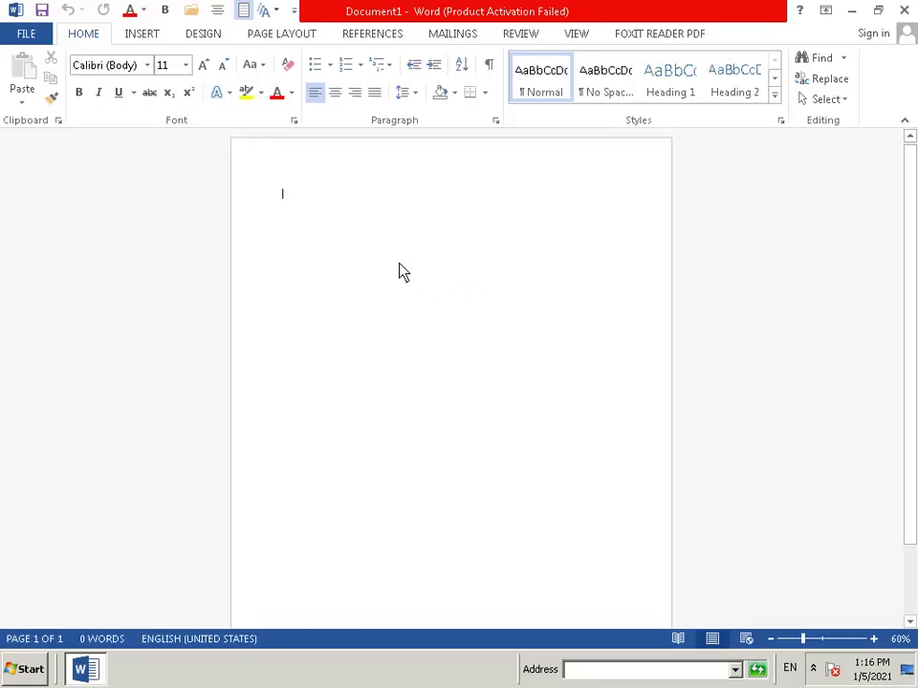
# Set the blank document's font size to 72 points and return to the page.
pyautogui.click(186, 67)
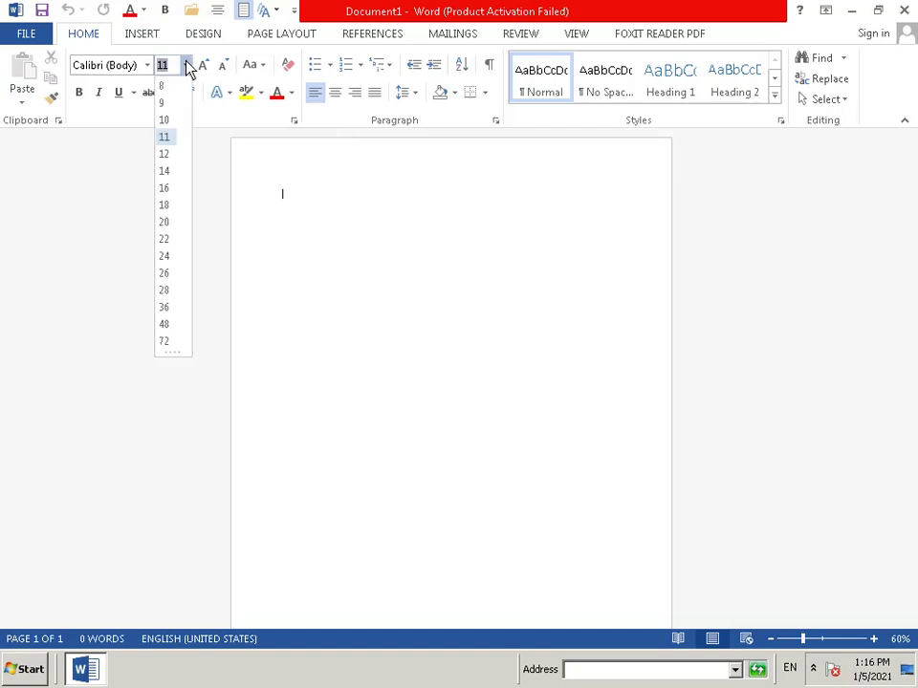
pyautogui.click(168, 342)
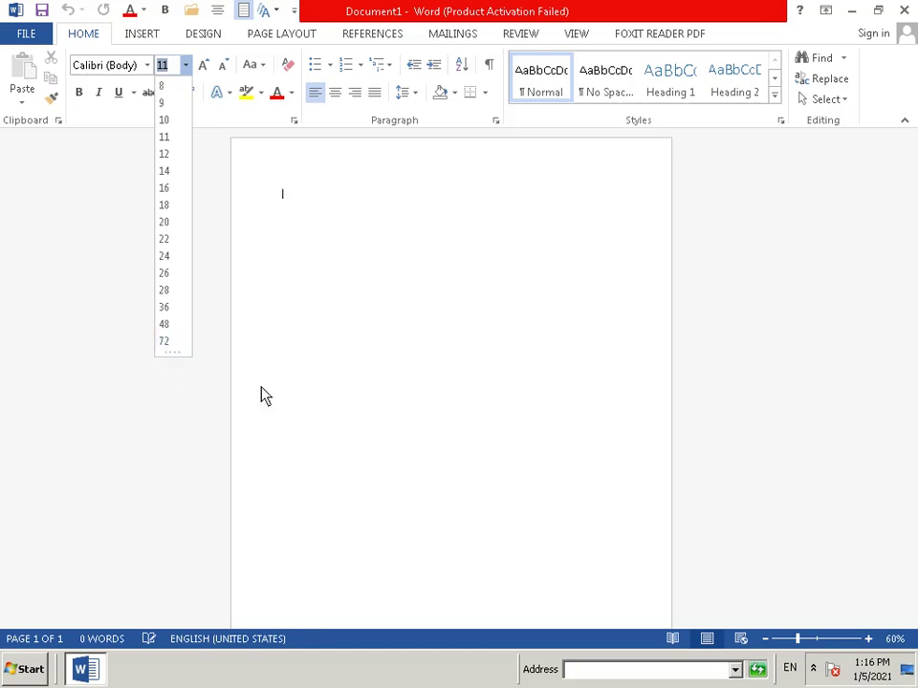
pyautogui.click(169, 343)
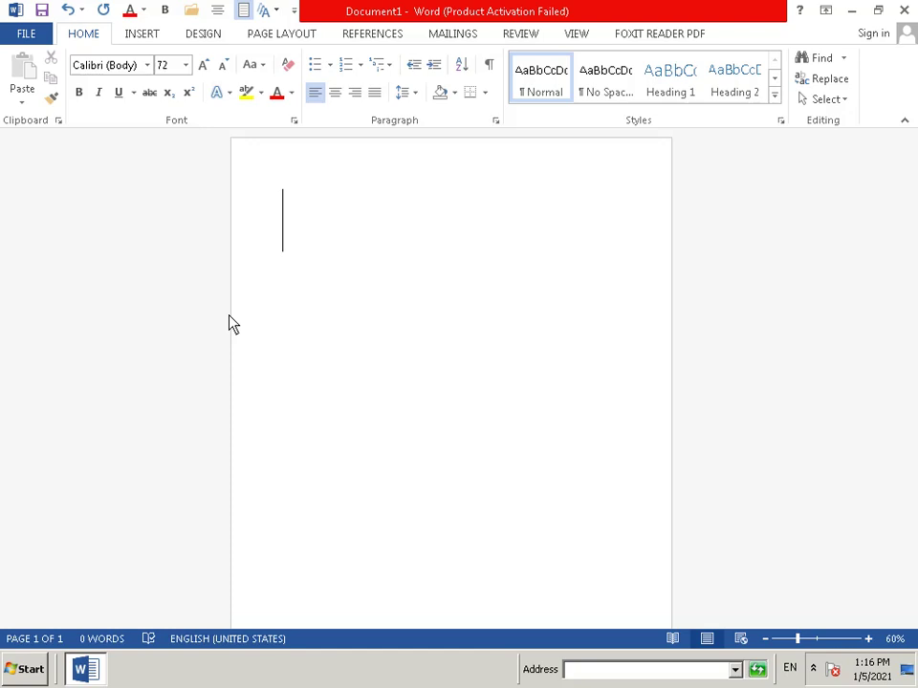
# Type HAPPY, erase it, and add blank lines so the heading starts lower down.
pyautogui.write('HA')
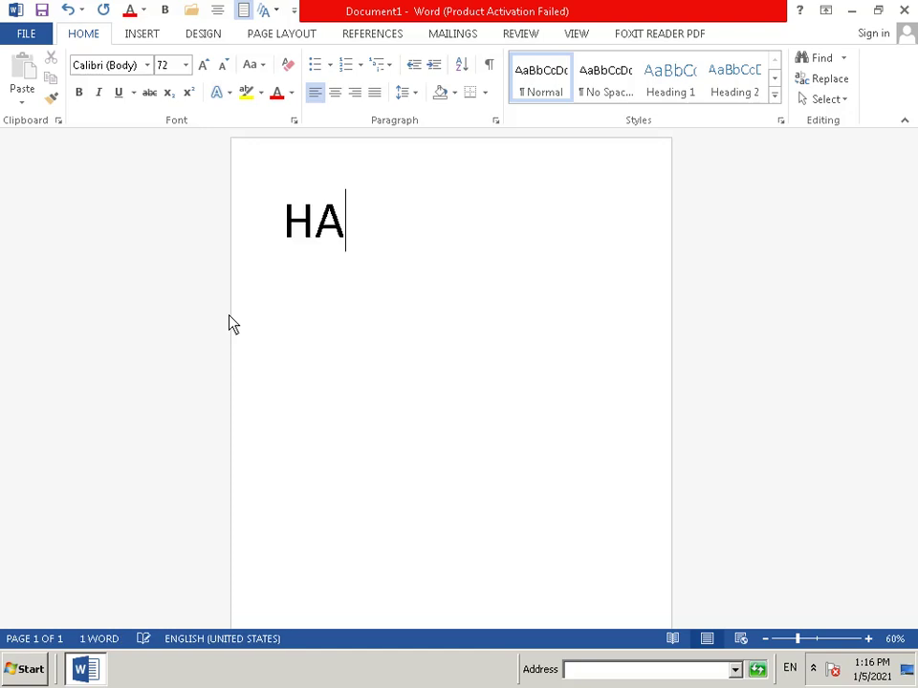
pyautogui.write('PP')
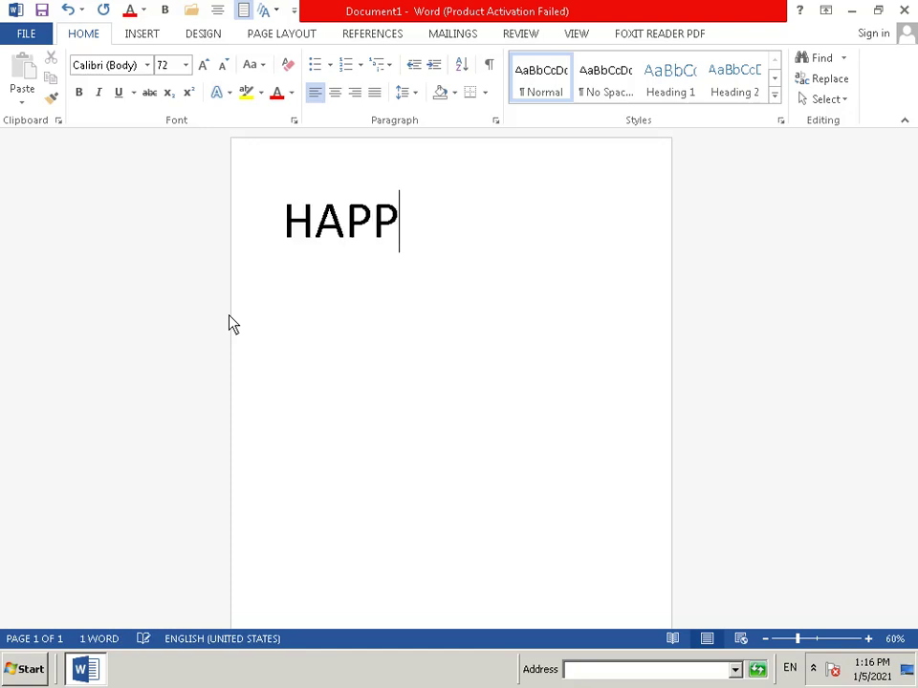
pyautogui.write('Y')
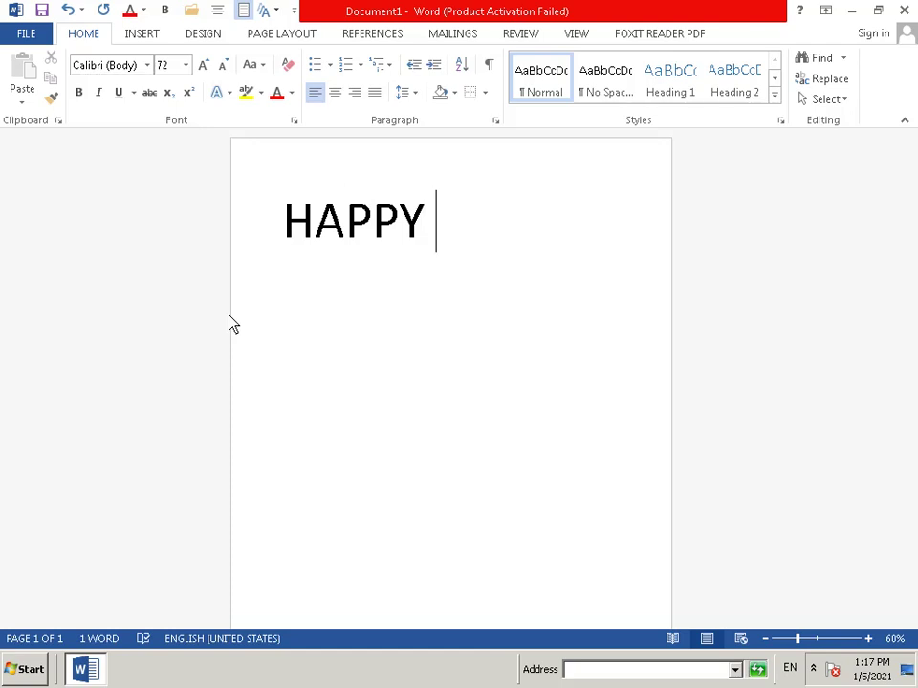
pyautogui.press('BackSpace')
pyautogui.press('BackSpace')
pyautogui.press('BackSpace')
pyautogui.press('BackSpace')
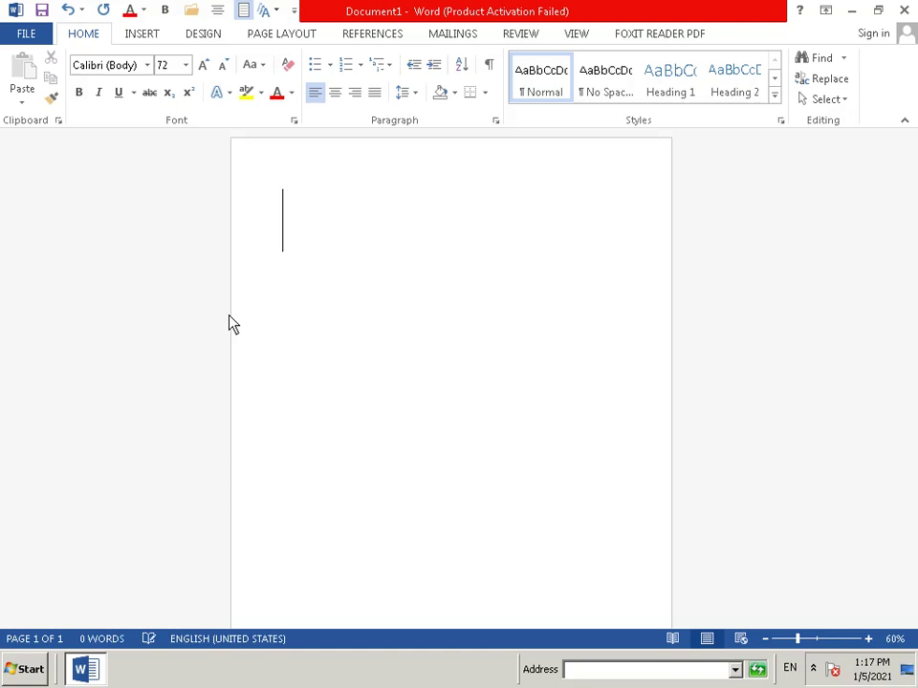
pyautogui.press('Return')
pyautogui.press('Return')
pyautogui.press('BackSpace')
# Type the 72-point heading 'HAPPY BIRTHAAAY', letting it wrap onto a second line.
pyautogui.write('H')
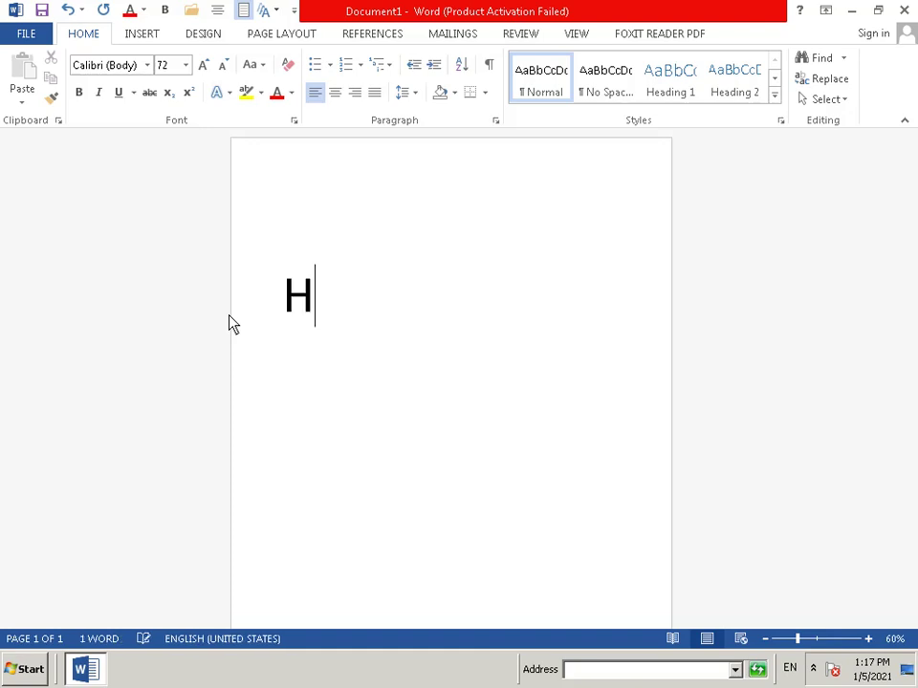
pyautogui.write('APP')
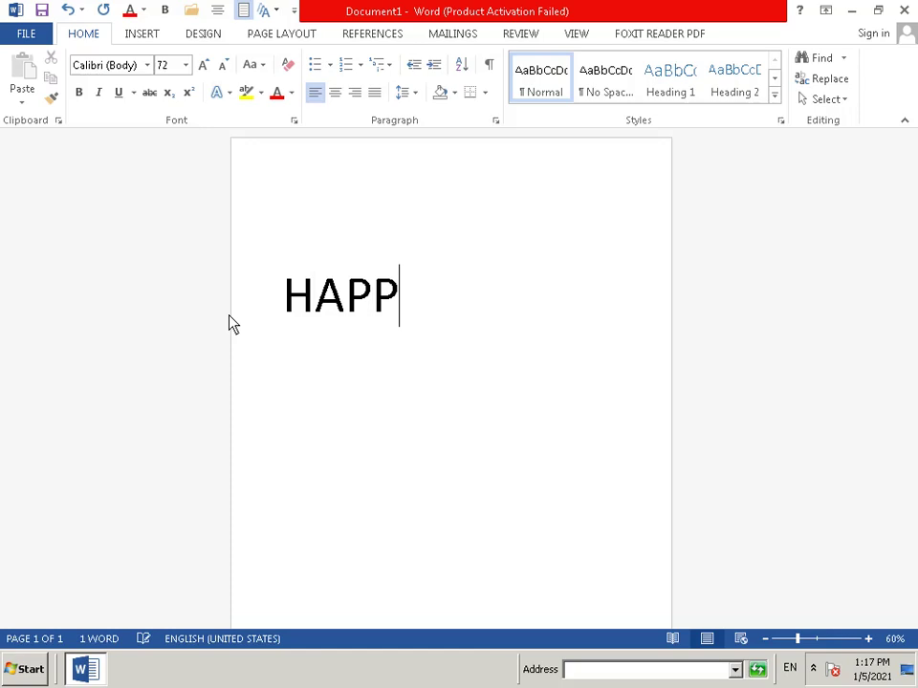
pyautogui.write('Y')
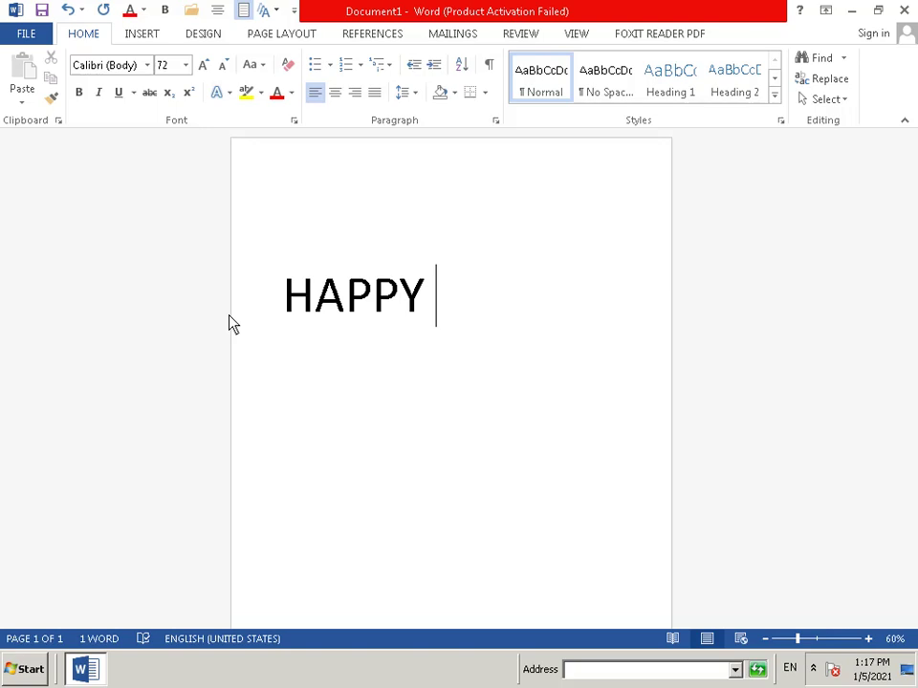
pyautogui.write('B')
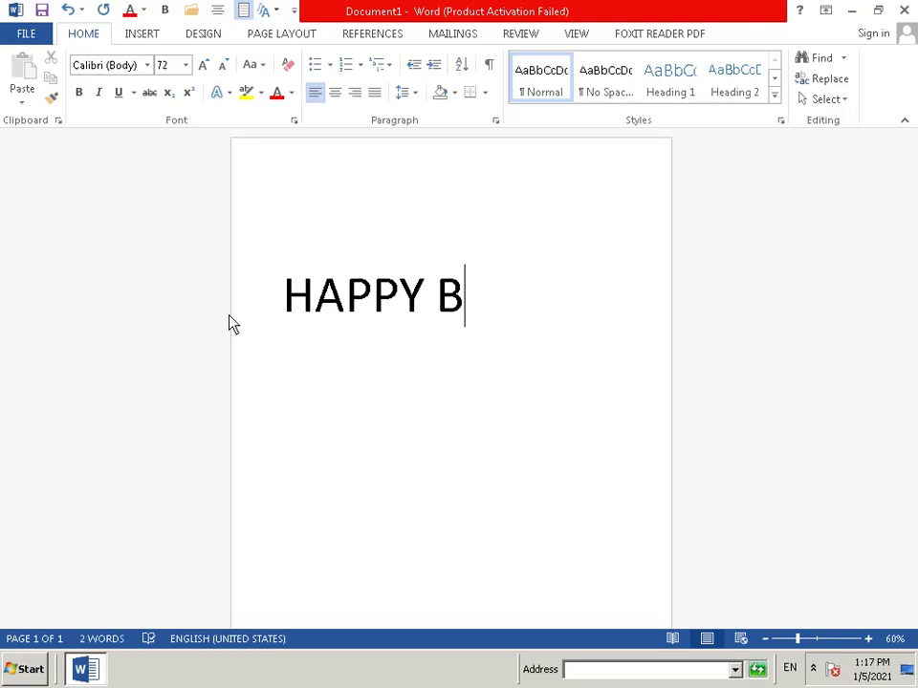
pyautogui.write('IRT')
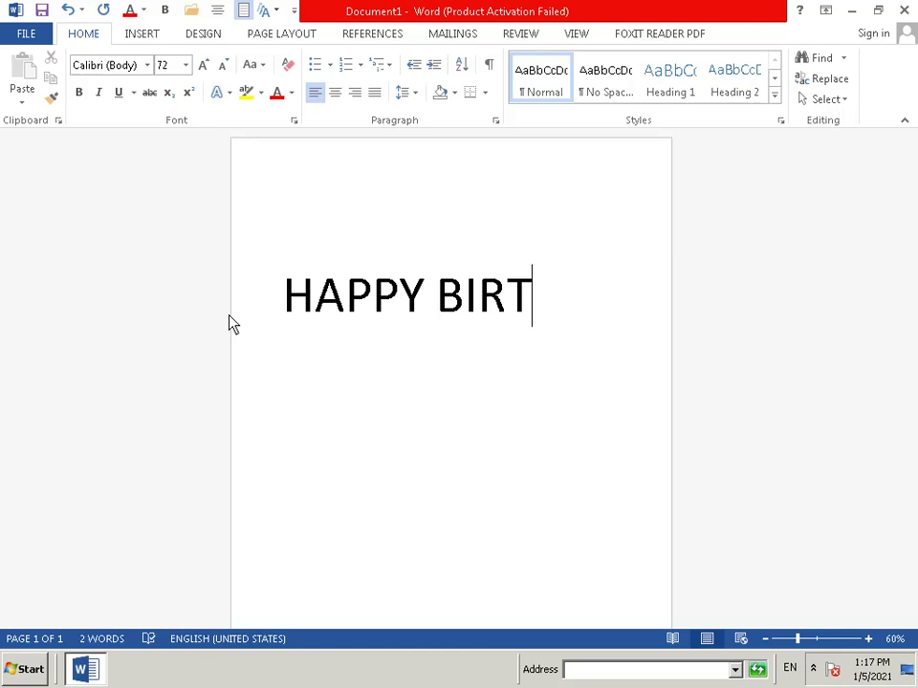
pyautogui.write('H')
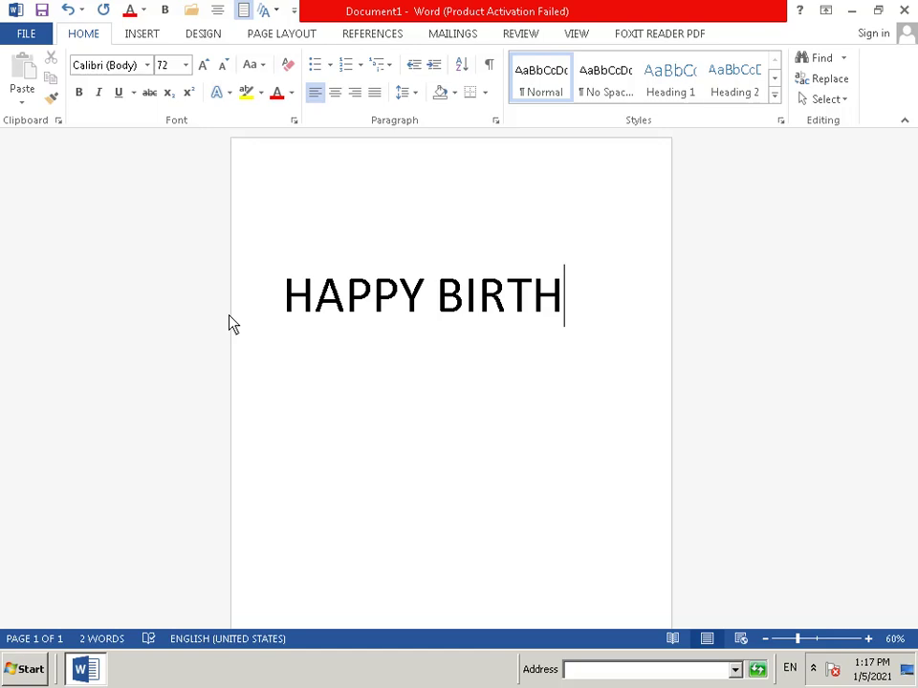
pyautogui.write('A')
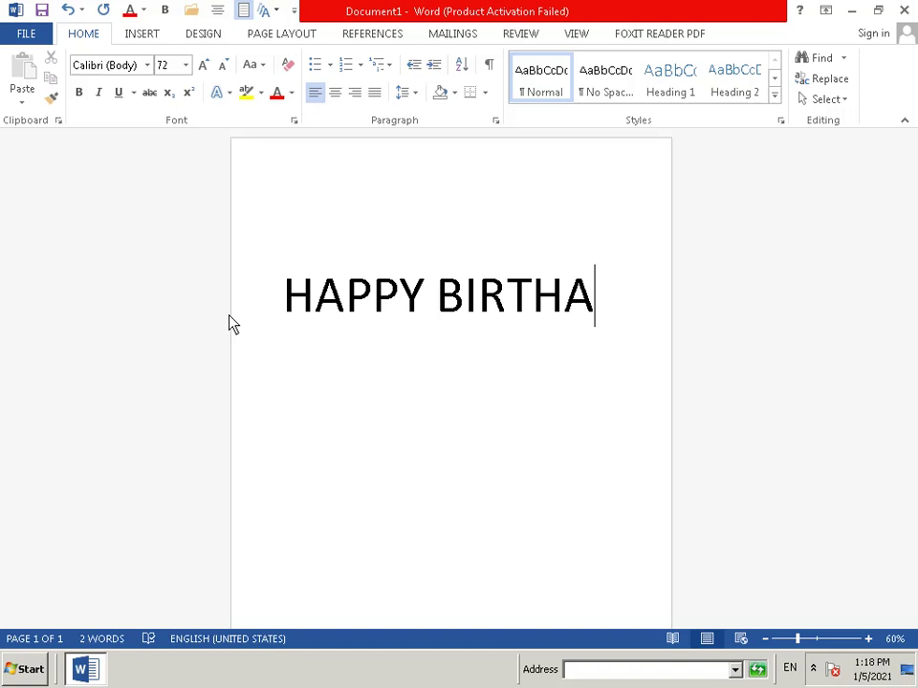
pyautogui.write('AA')
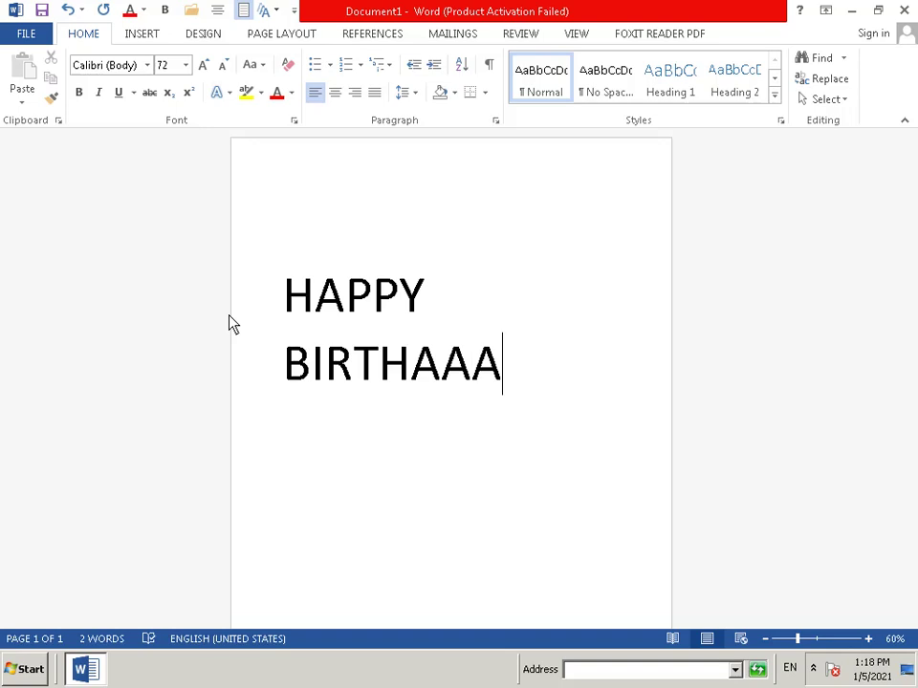
pyautogui.write('Y')
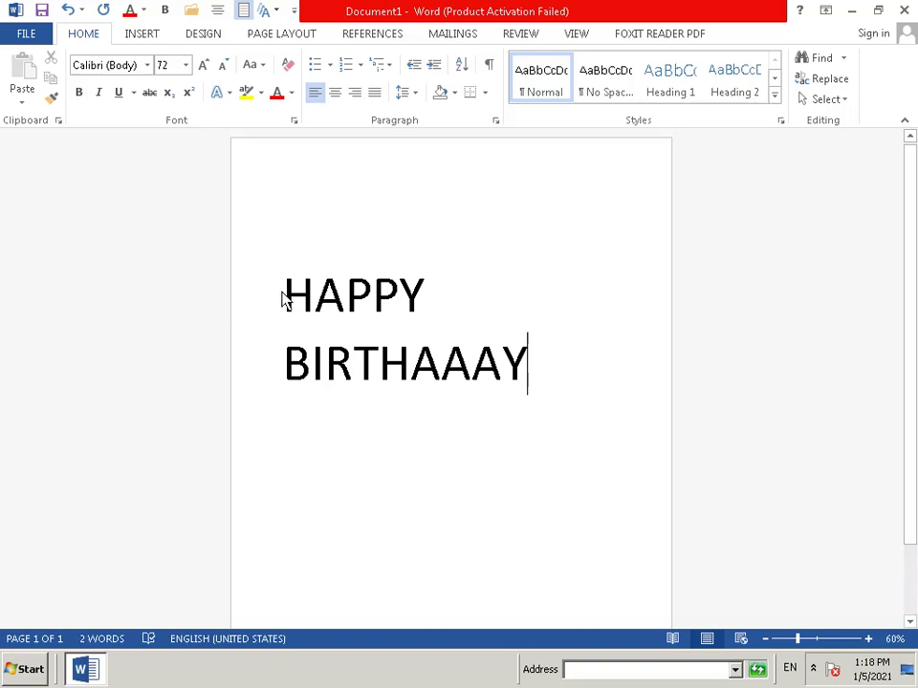
# Select both heading lines and apply the Blackadder ITC font from the font list.
pyautogui.moveTo(285, 298); pyautogui.dragTo(521, 366)
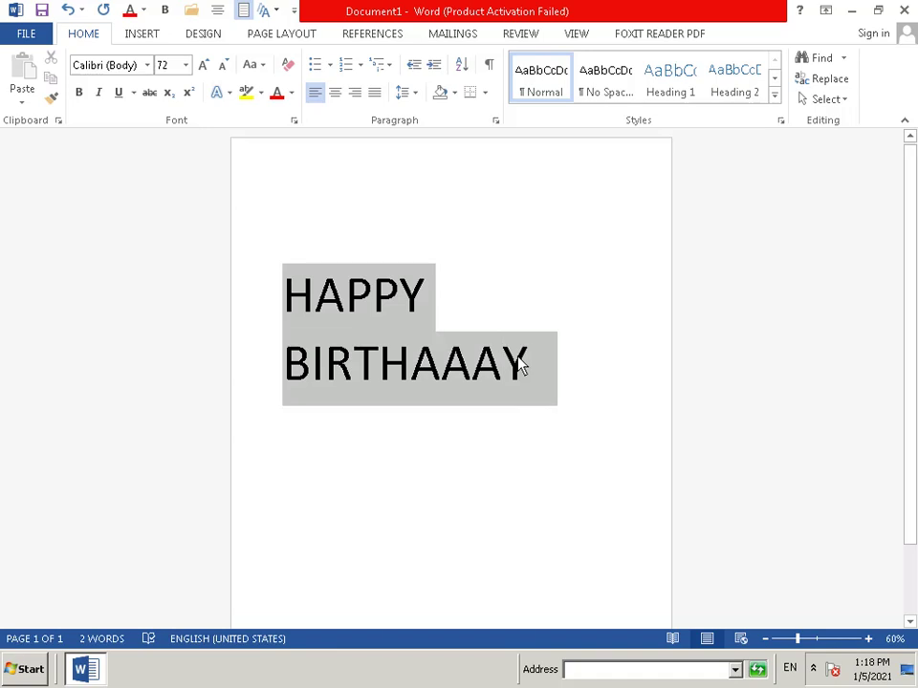
pyautogui.click(147, 69)
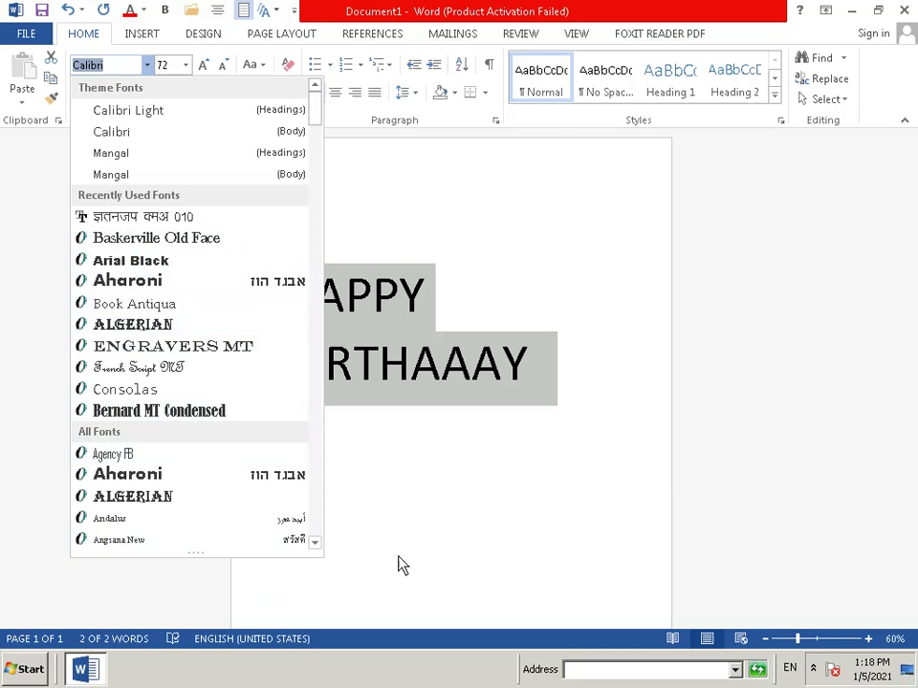
pyautogui.click(315, 543)
pyautogui.click(316, 543)
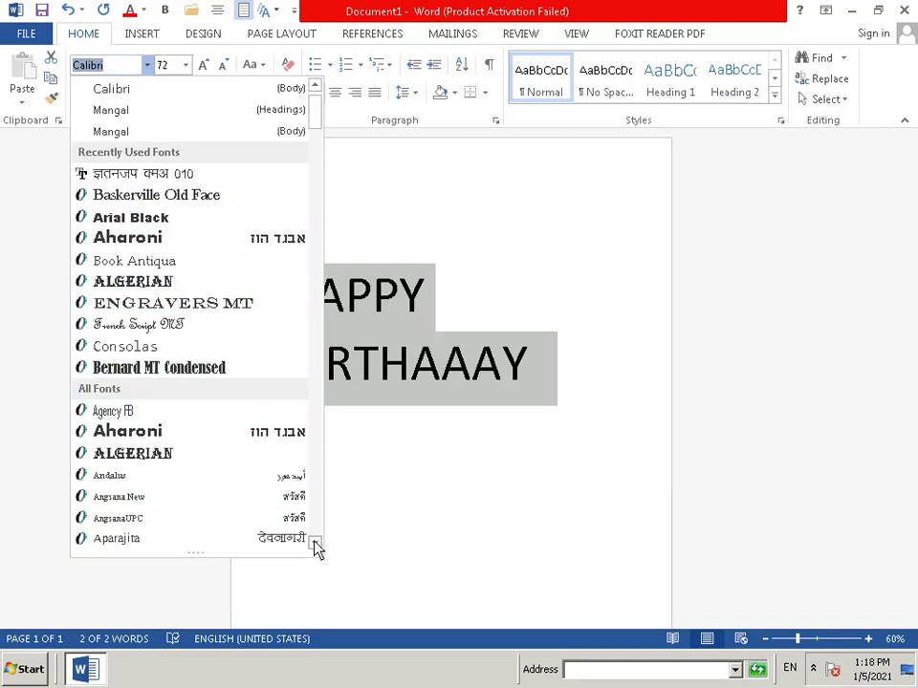
pyautogui.click(315, 543)
pyautogui.click(315, 543)
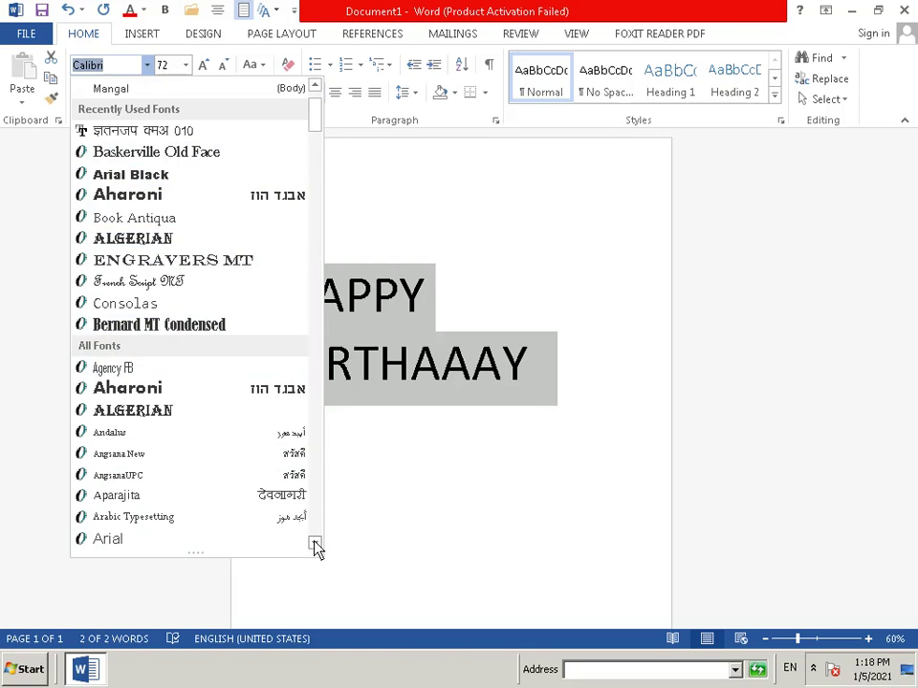
pyautogui.click(315, 543)
pyautogui.click(316, 543)
pyautogui.click(315, 543)
pyautogui.click(316, 543)
pyautogui.click(316, 543)
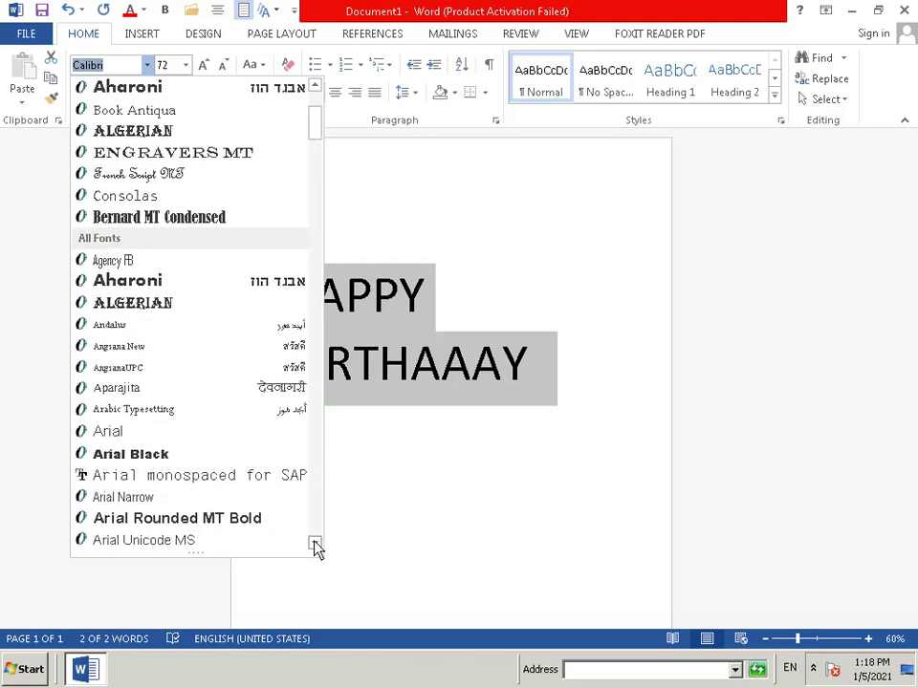
pyautogui.click(316, 543)
pyautogui.click(315, 543)
pyautogui.click(315, 543)
pyautogui.click(315, 543)
pyautogui.click(315, 543)
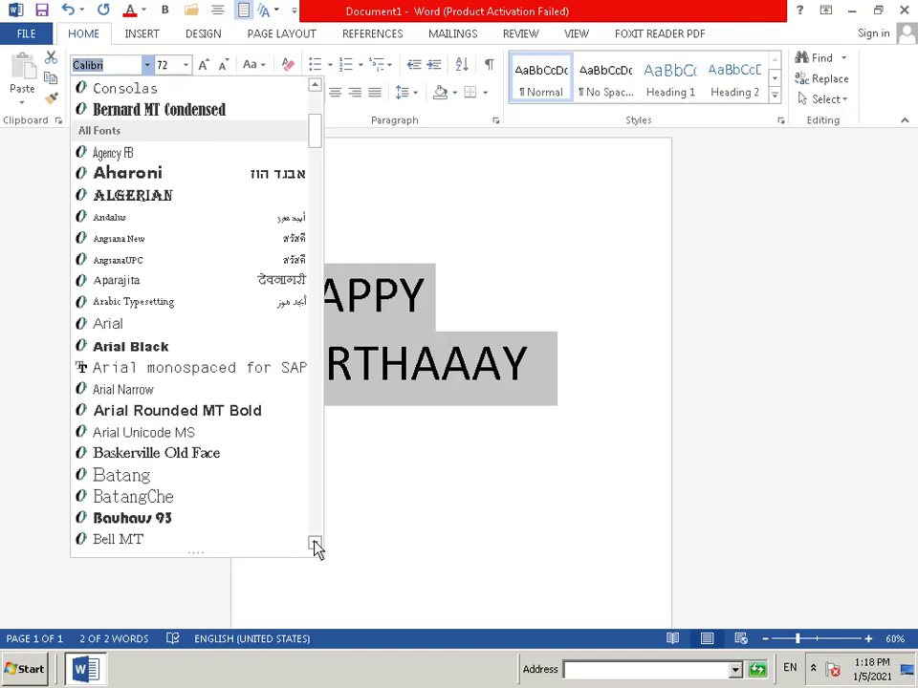
pyautogui.click(316, 544)
pyautogui.click(315, 543)
pyautogui.click(315, 543)
pyautogui.click(316, 543)
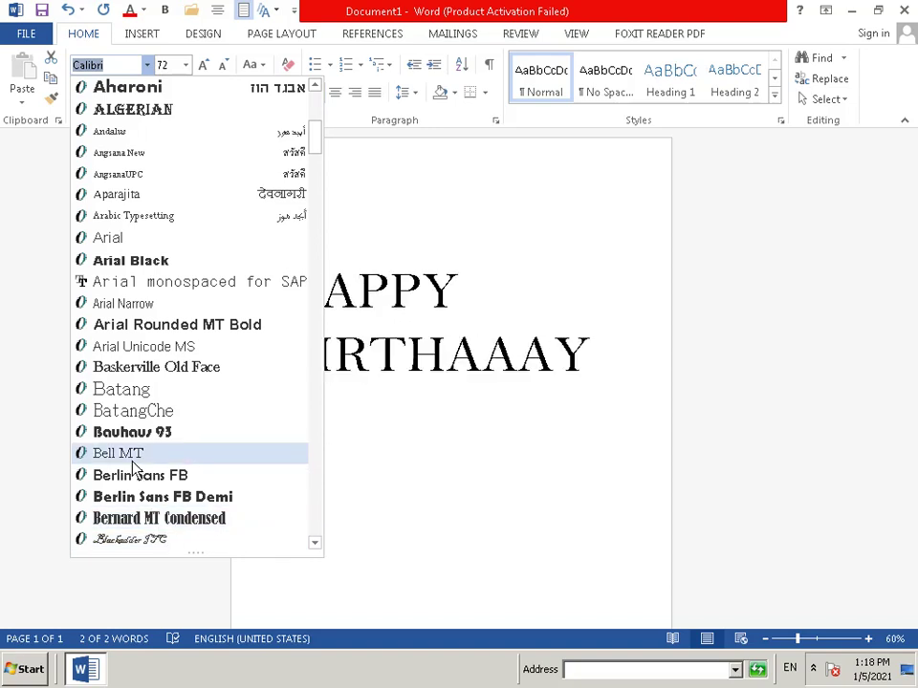
pyautogui.click(315, 546)
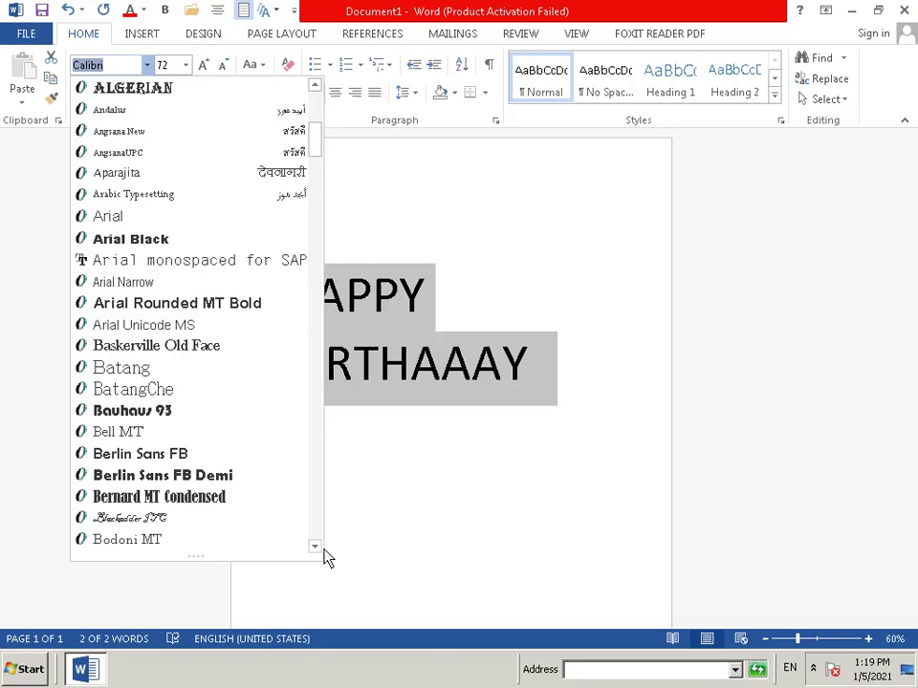
pyautogui.click(315, 547)
pyautogui.click(315, 547)
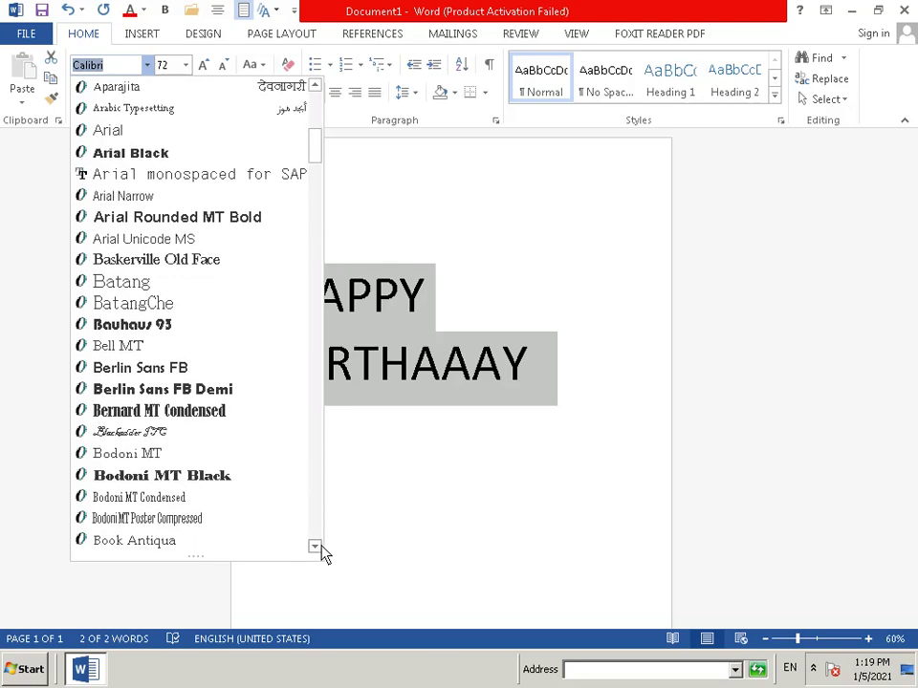
pyautogui.click(314, 547)
pyautogui.click(315, 547)
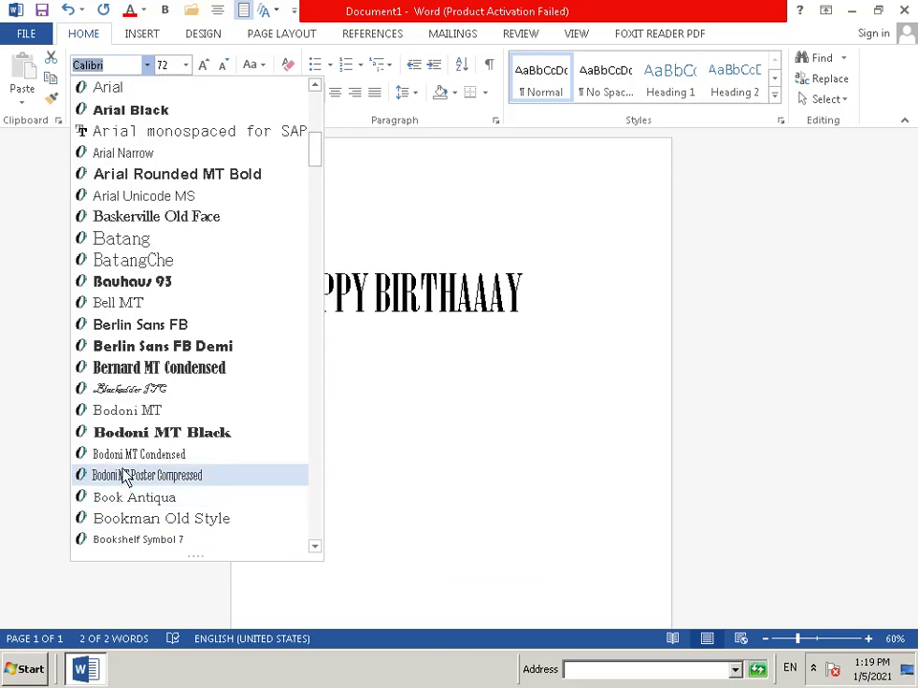
pyautogui.click(139, 395)
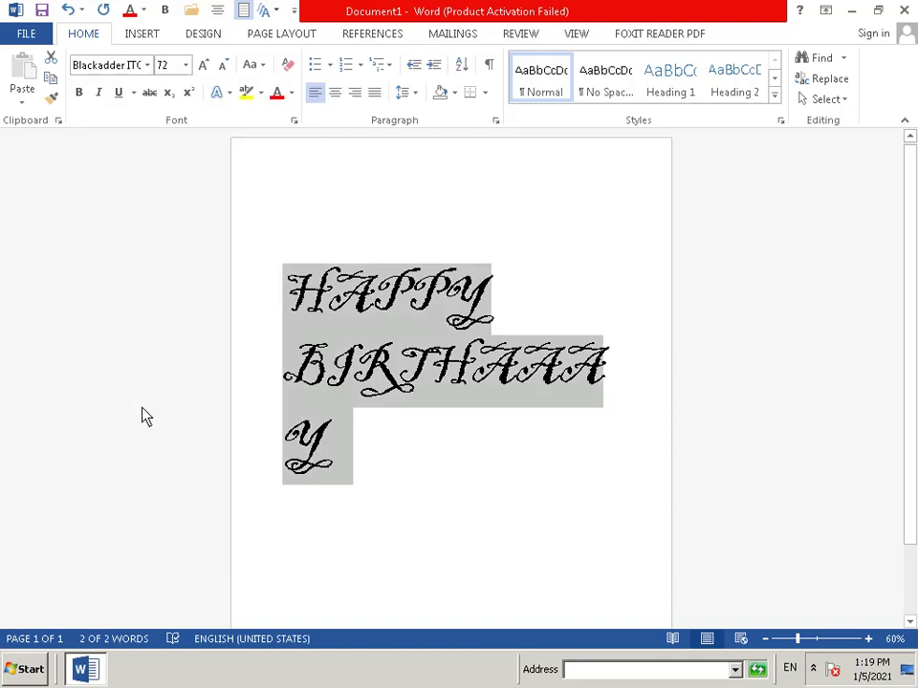
# Delete the wrapped Y, set the font size to 48, and start a new line.
pyautogui.click(390, 468)
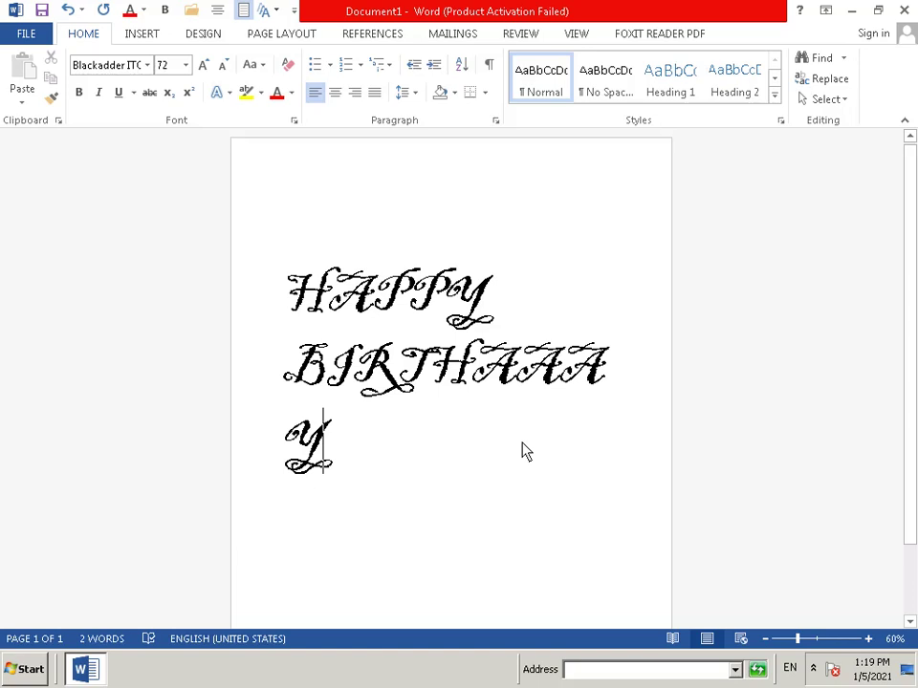
pyautogui.press('BackSpace')
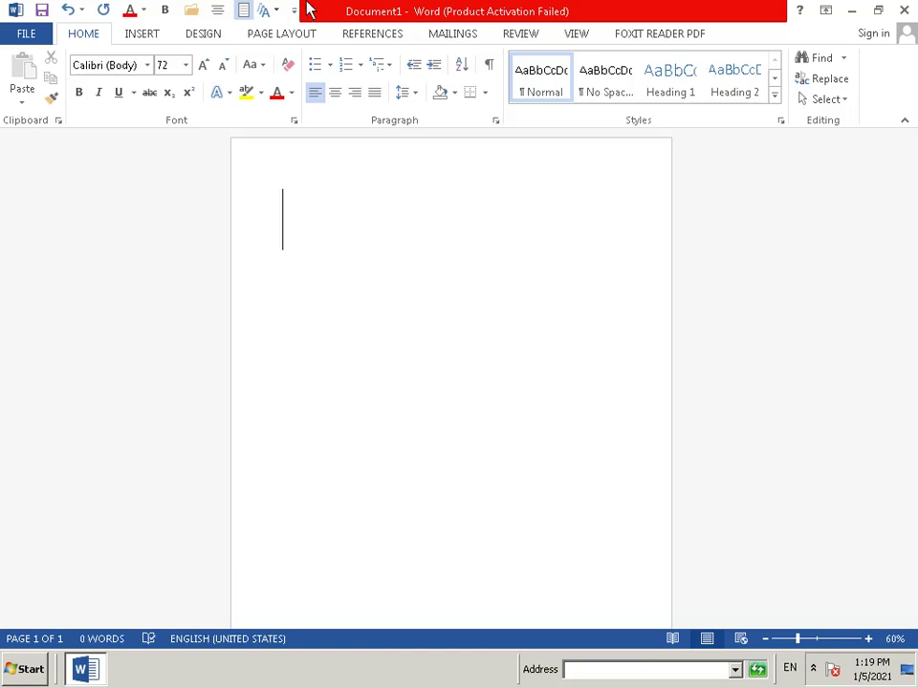
pyautogui.click(186, 71)
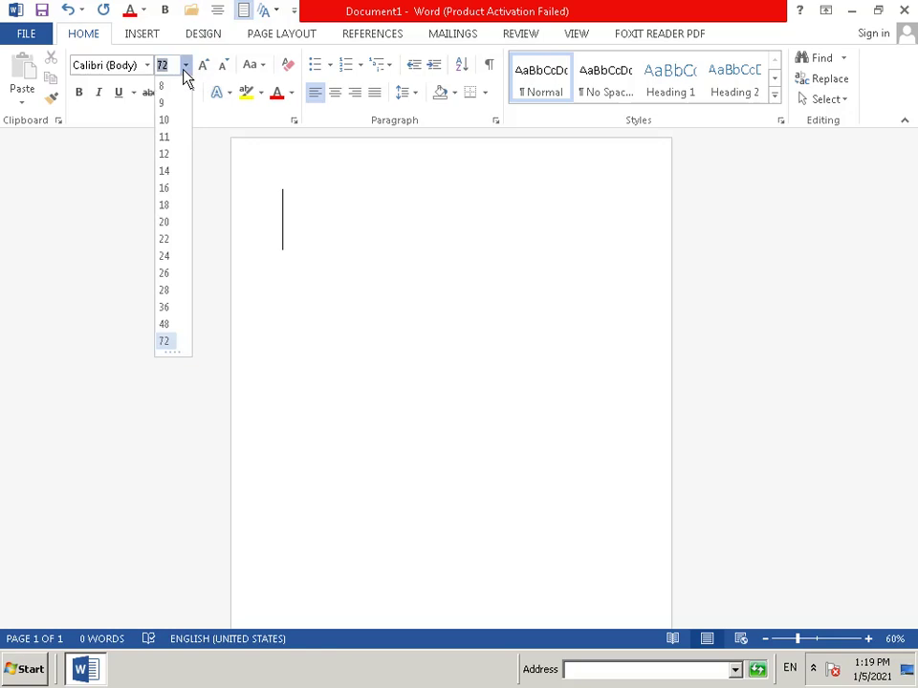
pyautogui.click(174, 326)
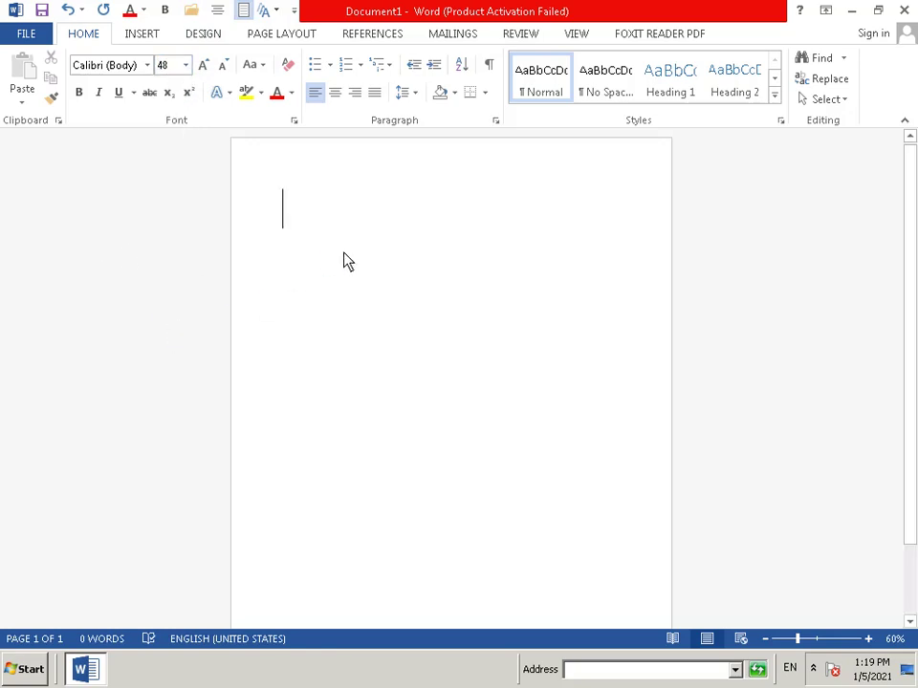
pyautogui.press('Return')
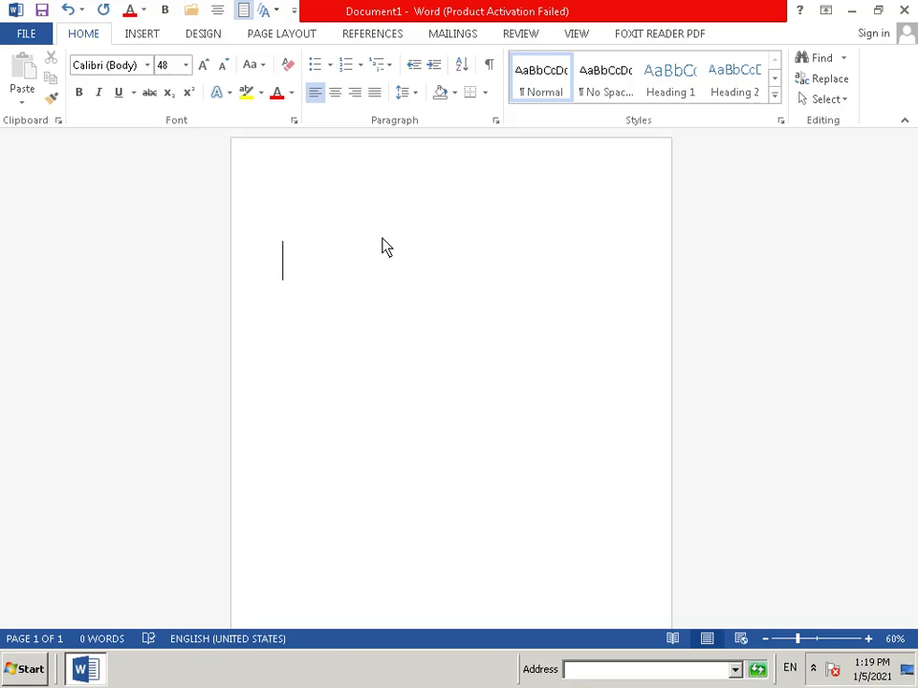
# Type the heading 'HAPPY BIRTHADAY', deleting a stray B, and begin selecting its first letters.
pyautogui.write('HAP')
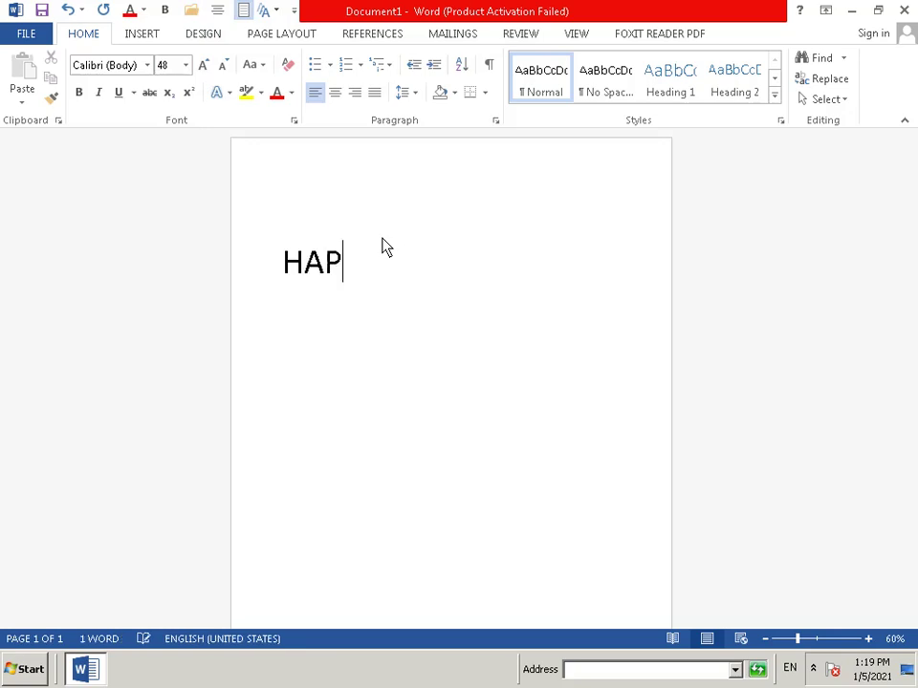
pyautogui.write('PY')
pyautogui.write(' B')
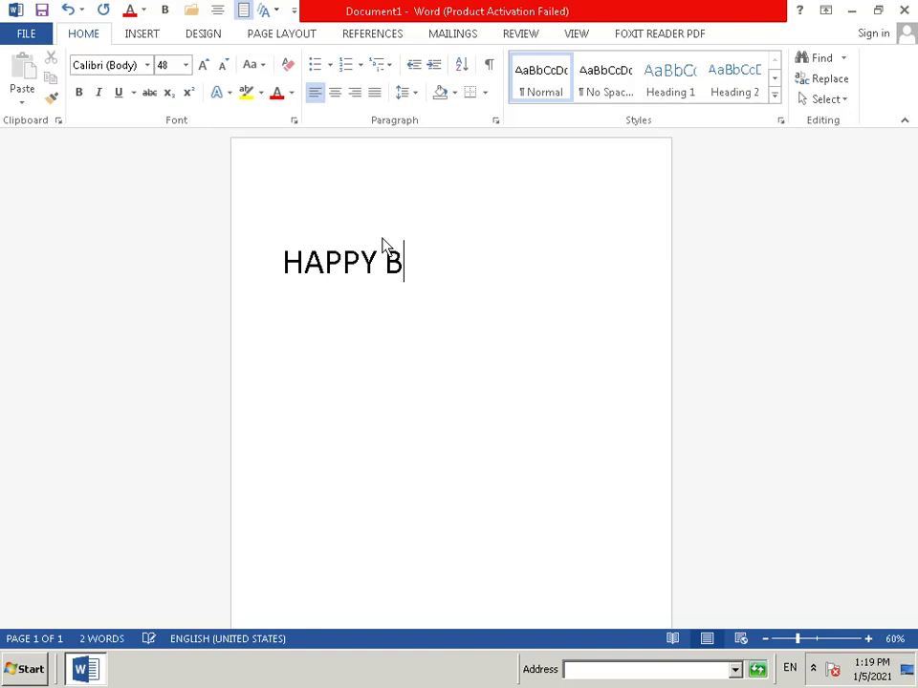
pyautogui.write('I')
pyautogui.write('RT')
pyautogui.write('H')
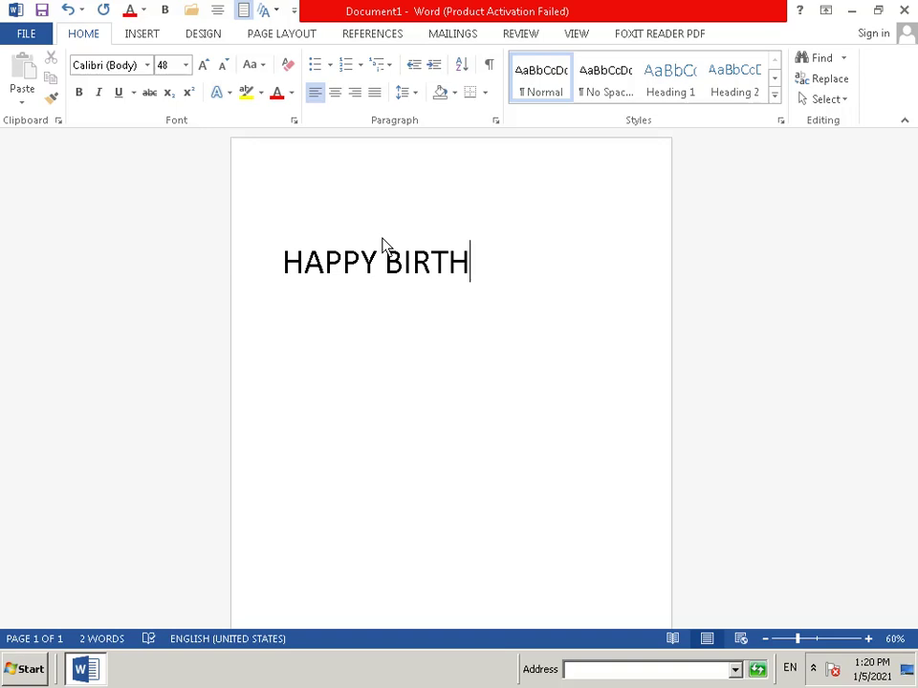
pyautogui.write('A')
pyautogui.write('B')
pyautogui.press('BackSpace')
pyautogui.write('D')
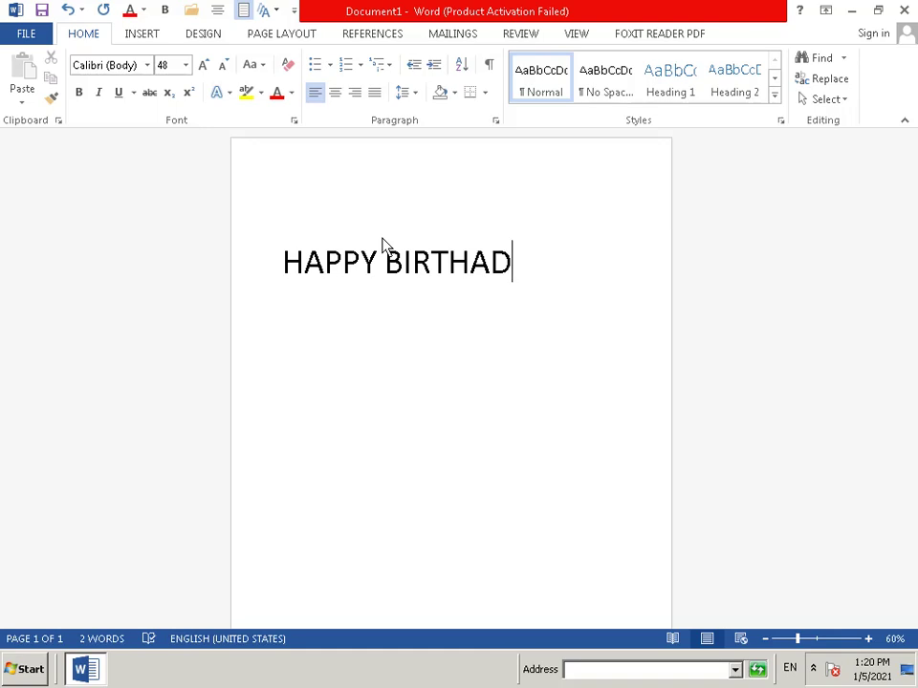
pyautogui.write('AY')
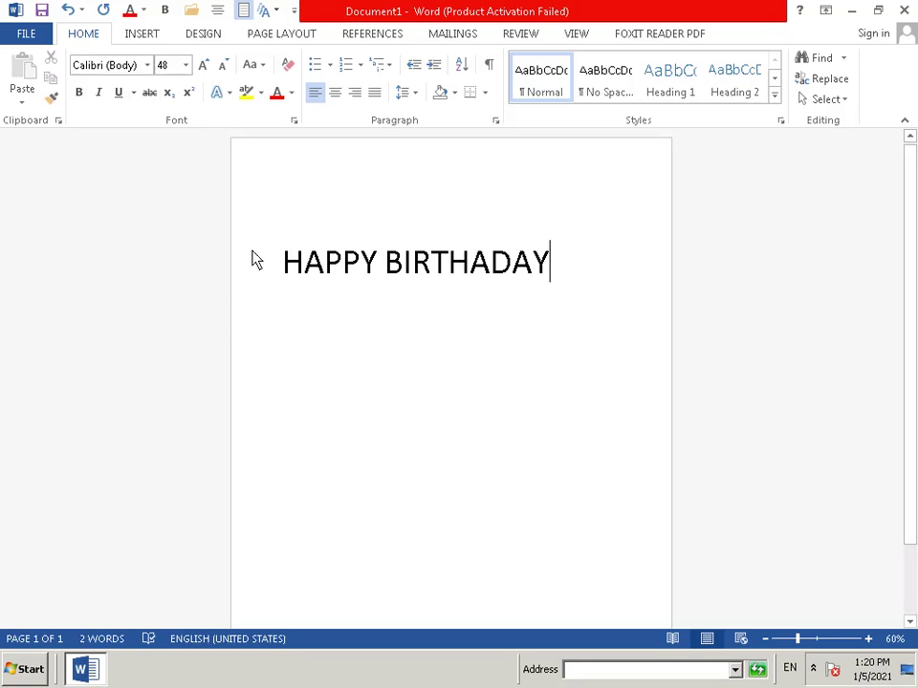
pyautogui.moveTo(280, 263); pyautogui.dragTo(343, 264)
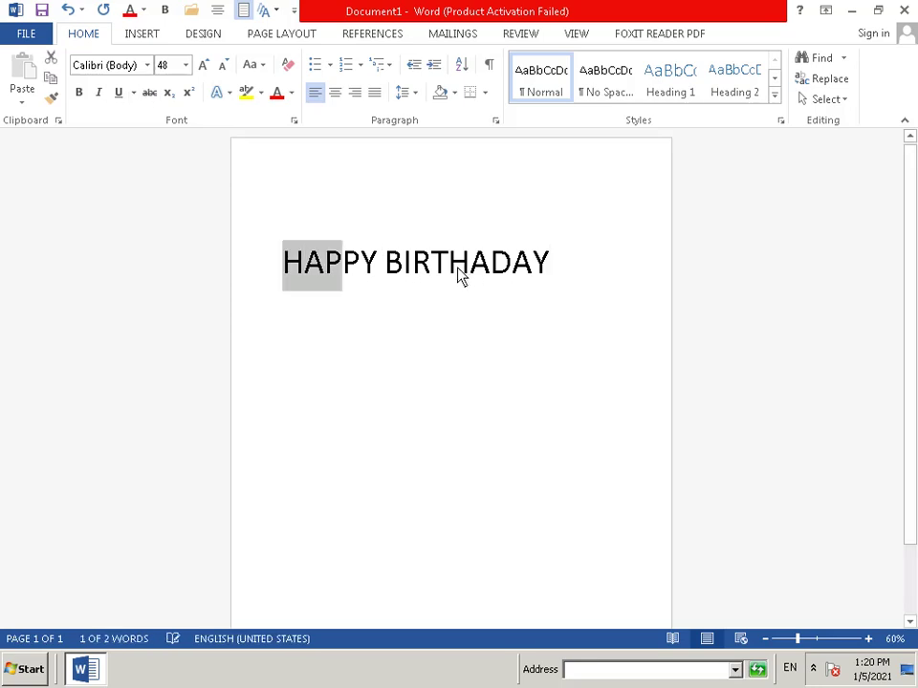
# Set the whole HAPPY BIRTHADAY heading in the Algerian font.
pyautogui.click(360, 268)
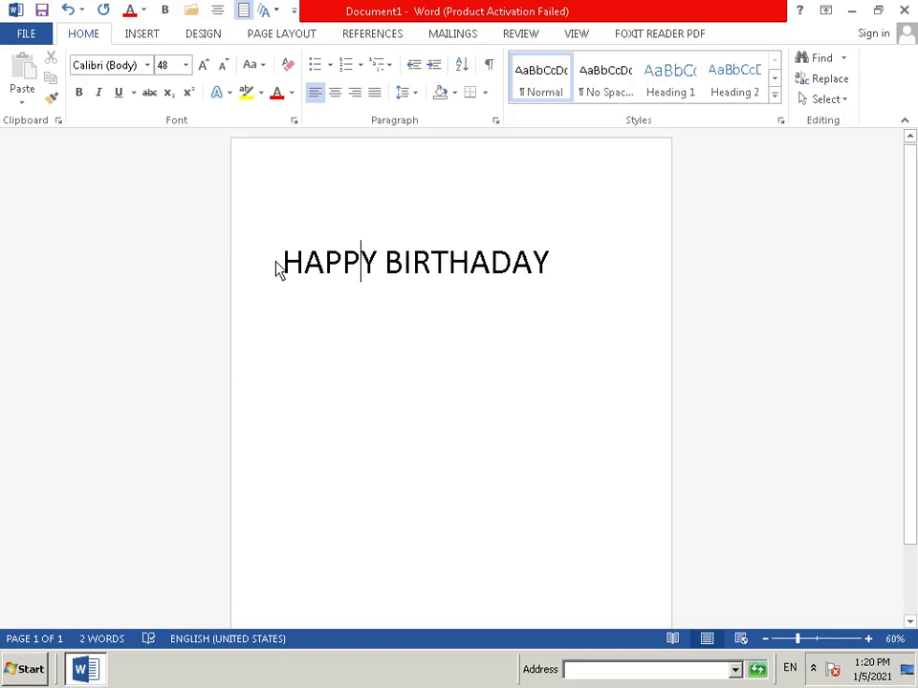
pyautogui.moveTo(278, 266); pyautogui.dragTo(469, 283)
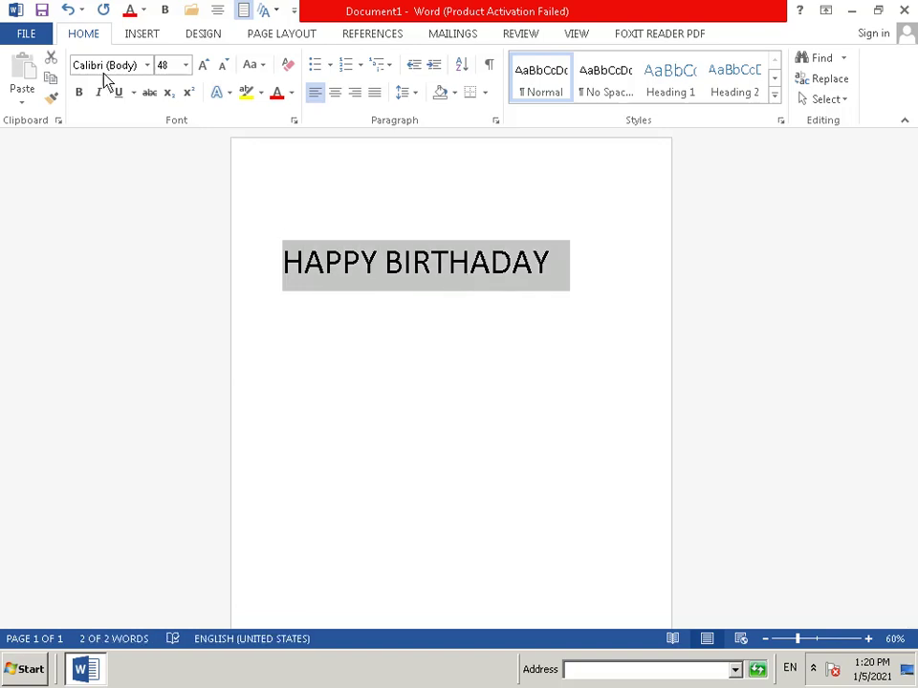
pyautogui.click(145, 67)
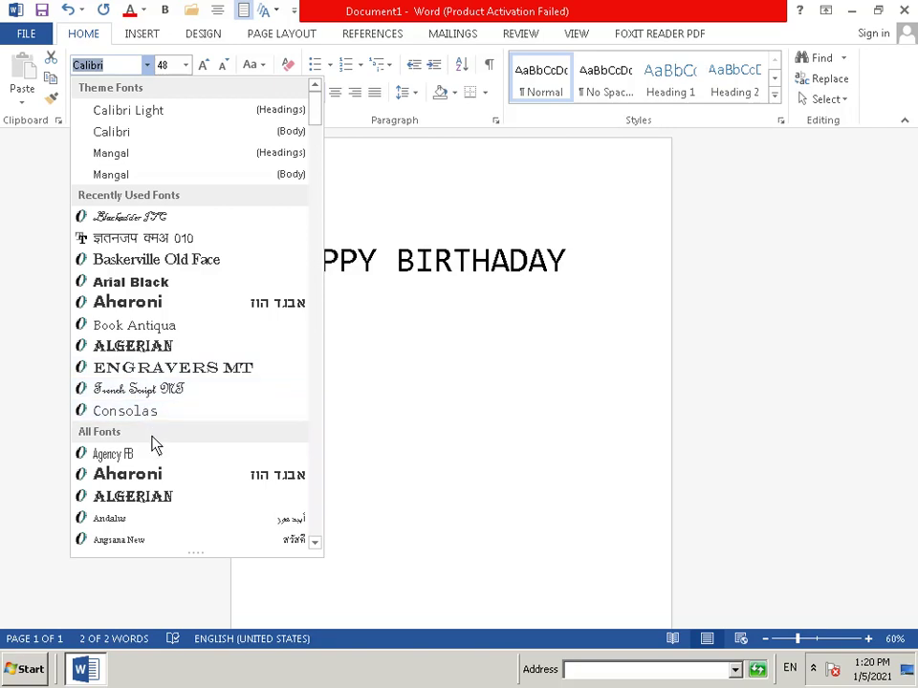
pyautogui.click(179, 498)
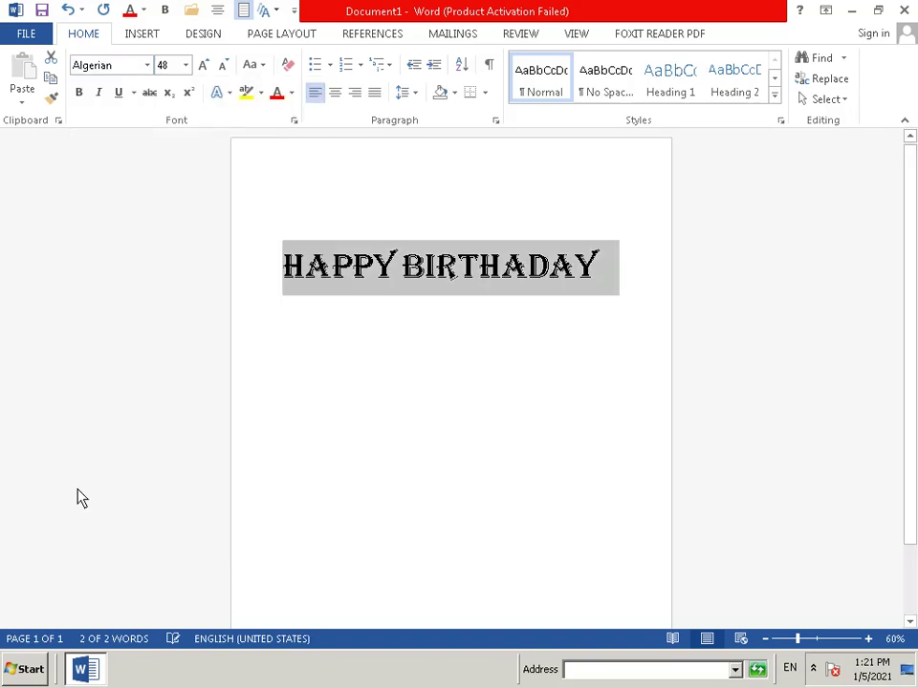
# Start a new empty line after the end of the heading.
pyautogui.click(314, 449)
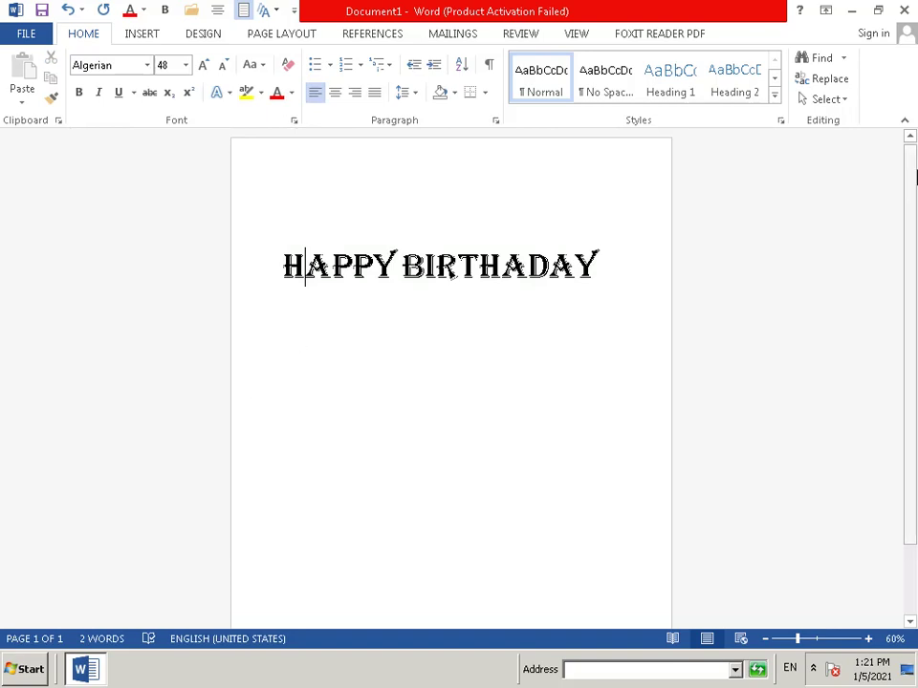
pyautogui.click(629, 262)
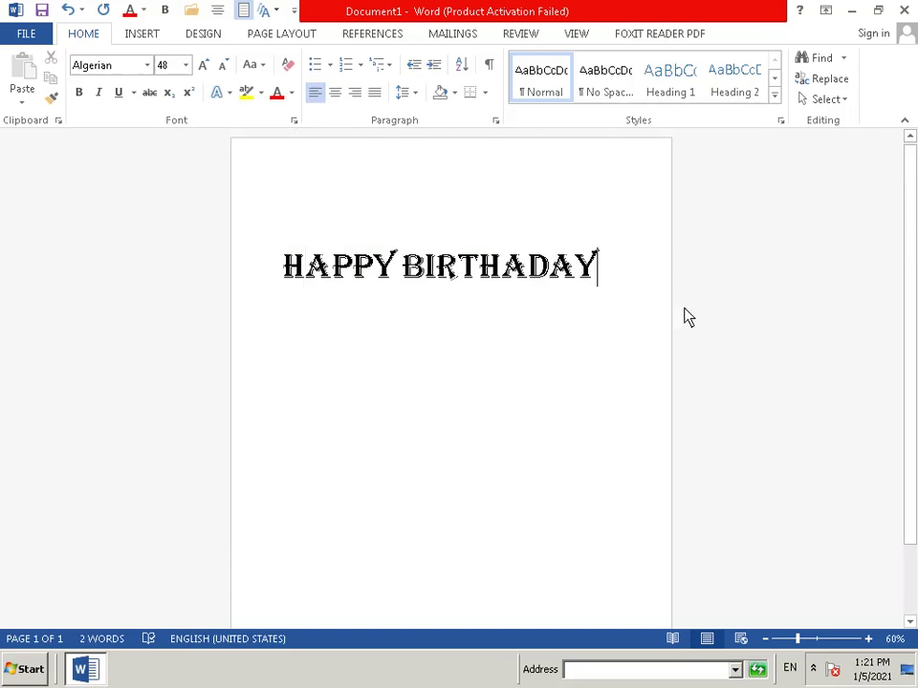
pyautogui.press('Return')
# Check the page border width and colour options on the Design tab, closing the Borders and Shading dialog without applying anything.
pyautogui.click(145, 36)
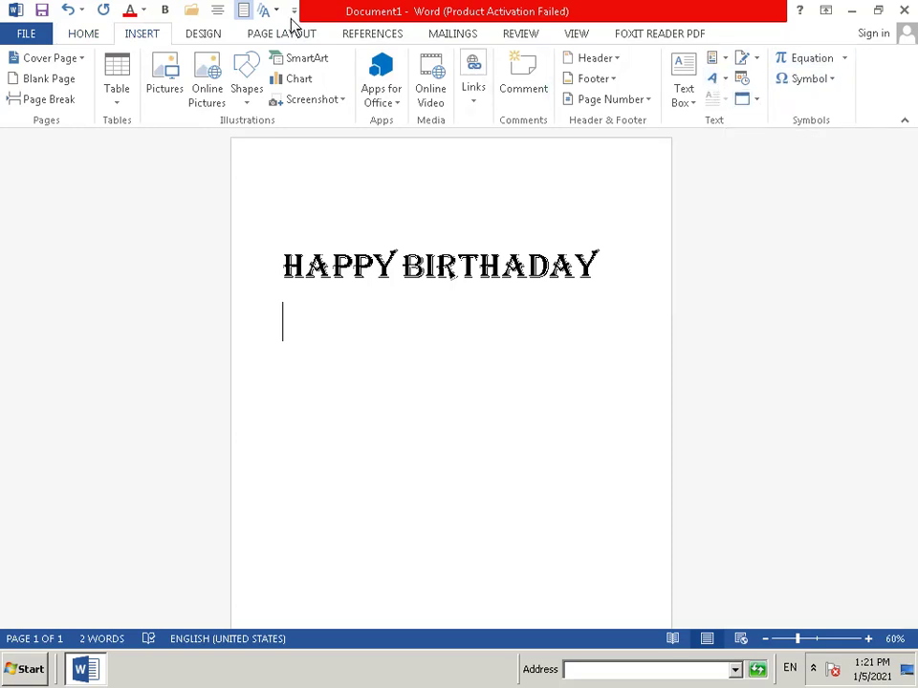
pyautogui.click(202, 39)
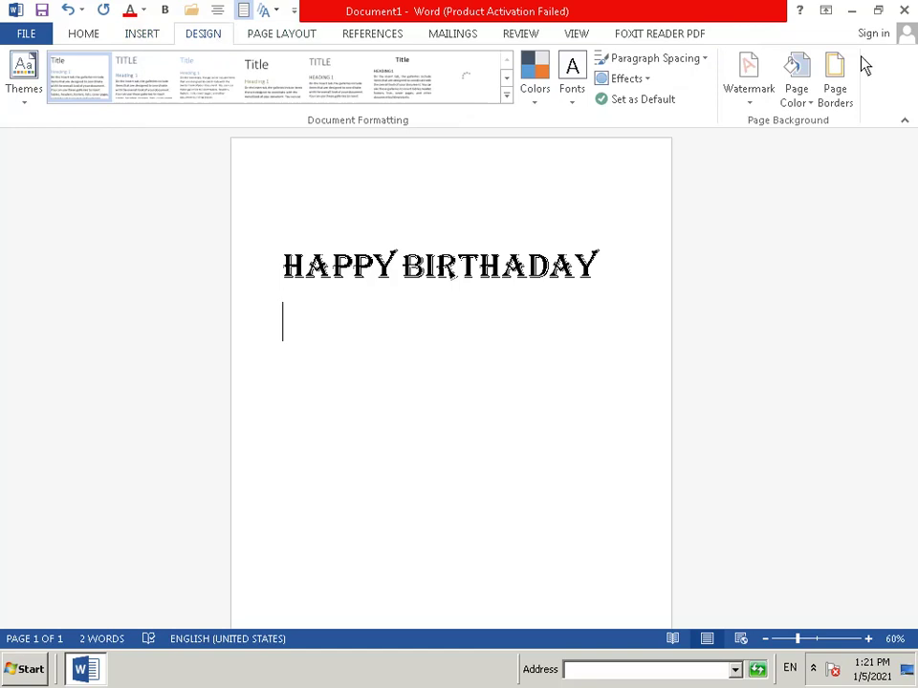
pyautogui.click(836, 88)
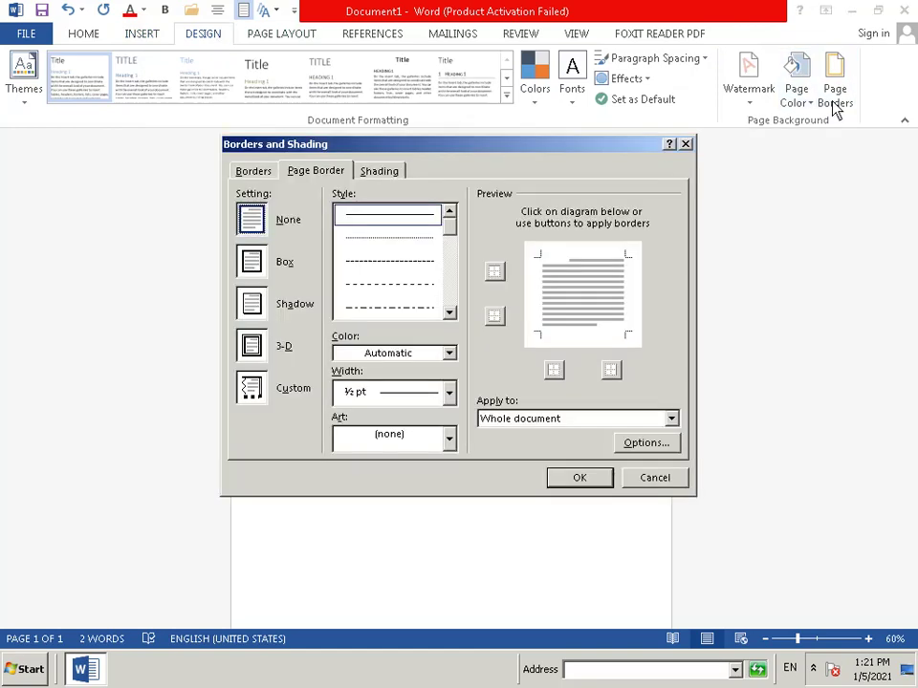
pyautogui.click(450, 394)
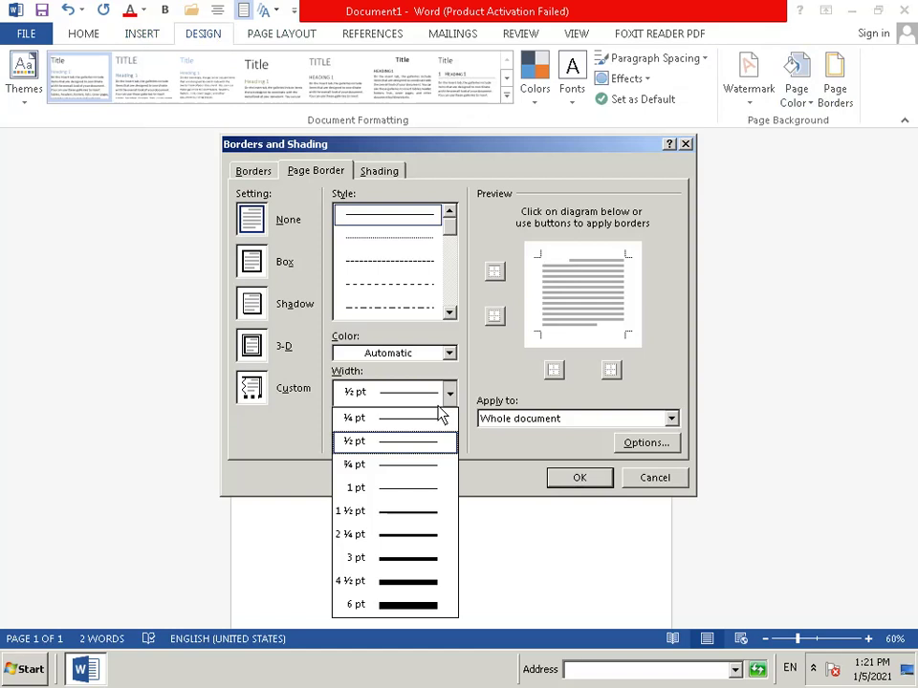
pyautogui.click(571, 480)
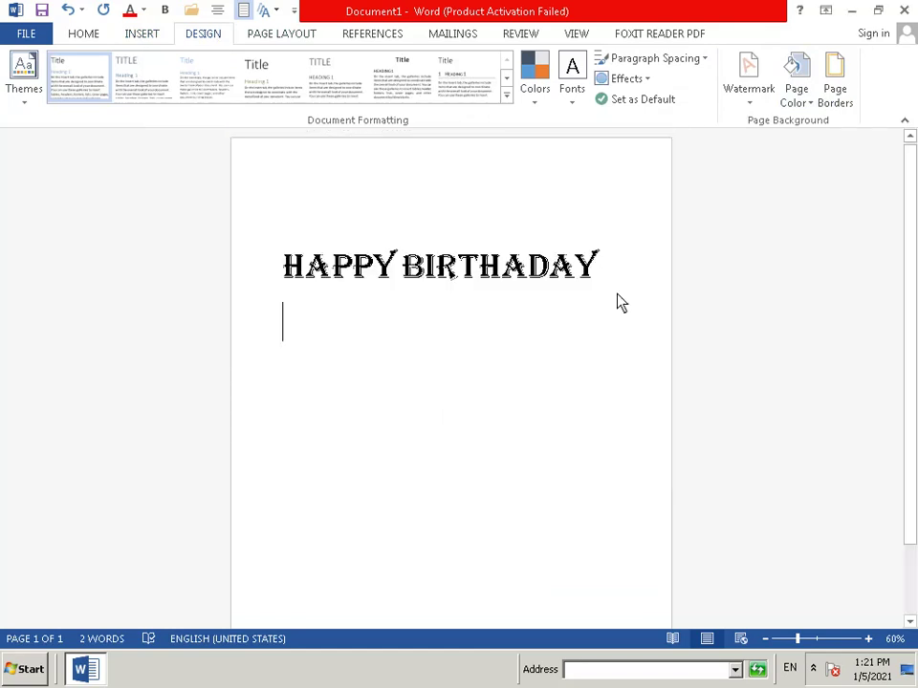
pyautogui.click(833, 95)
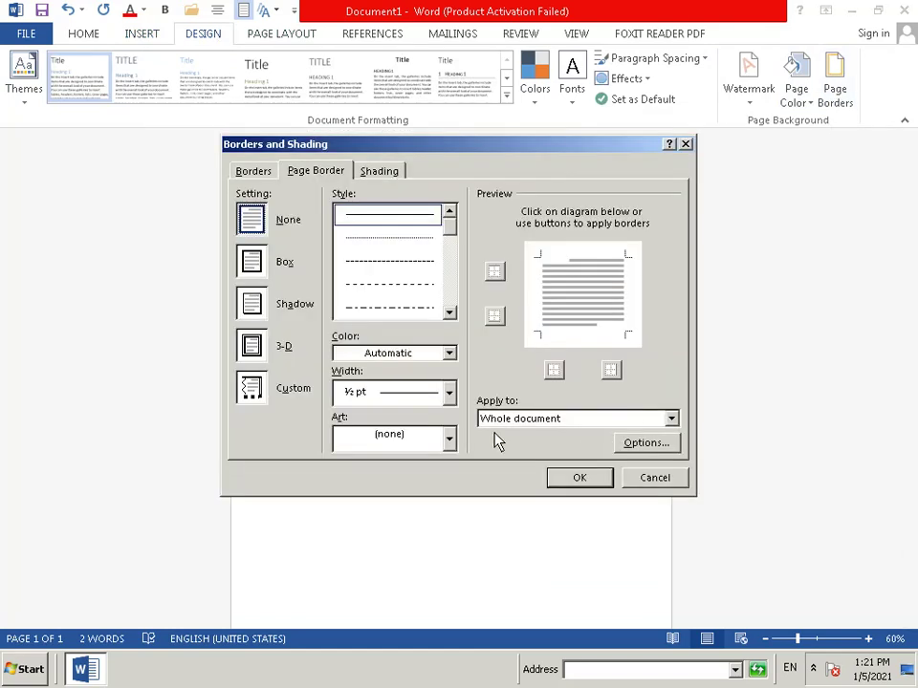
pyautogui.click(451, 354)
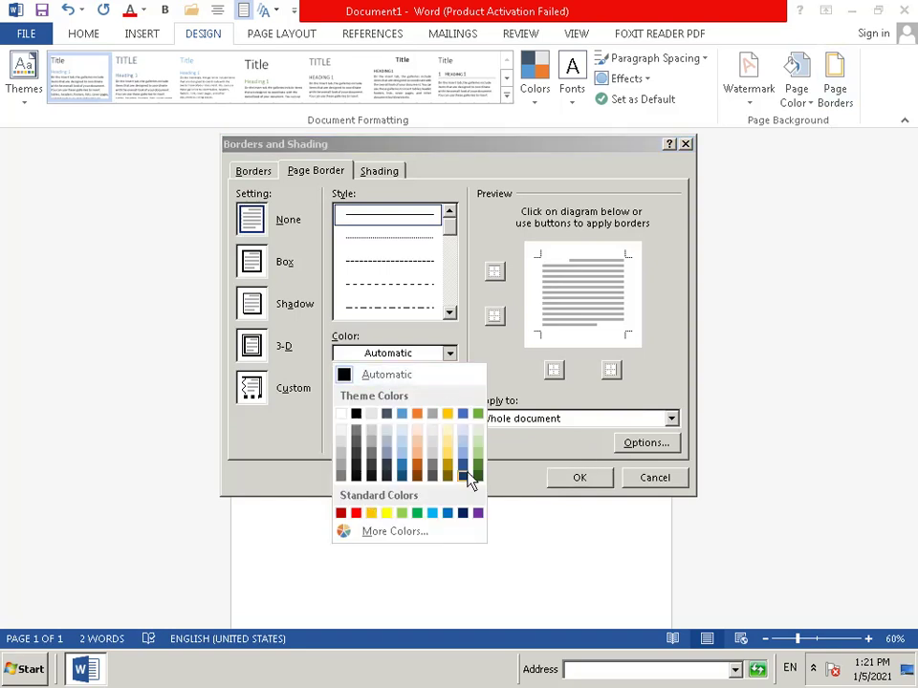
pyautogui.click(579, 494)
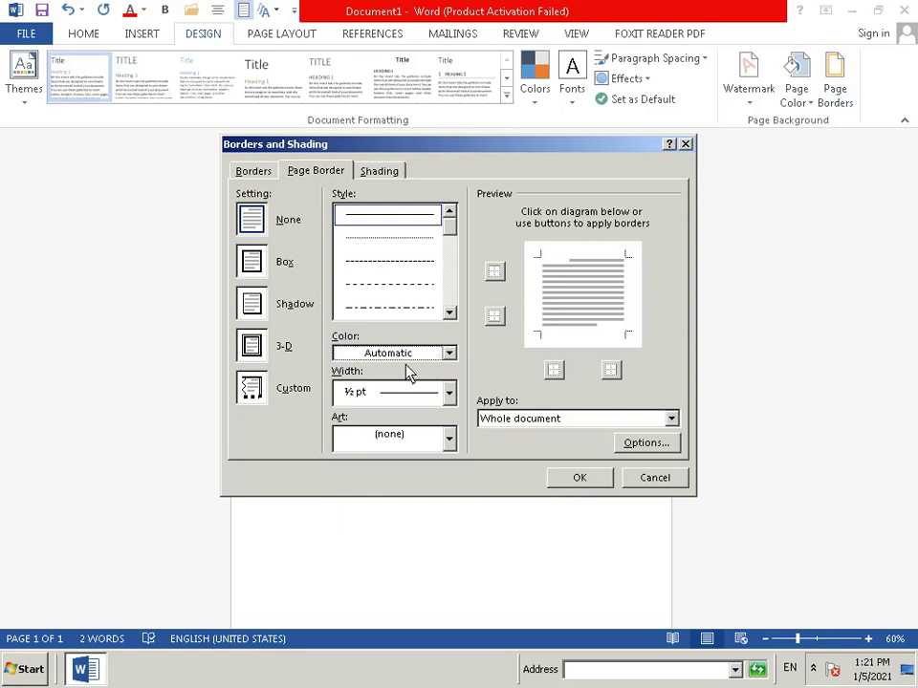
pyautogui.click(686, 144)
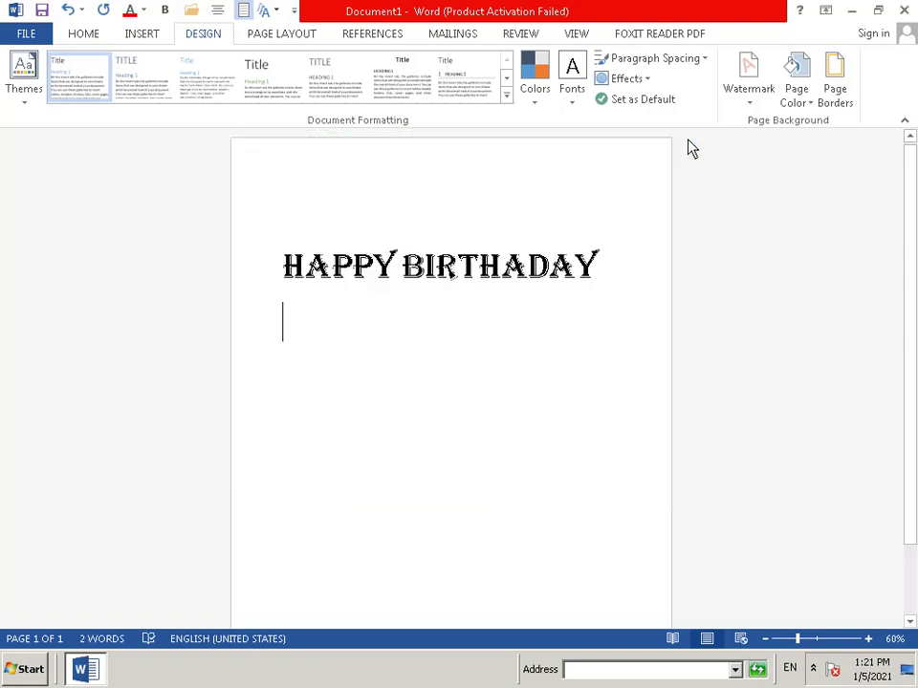
# Make the page colour yellow and frame the page with the 31 pt red apple art border.
pyautogui.click(790, 103)
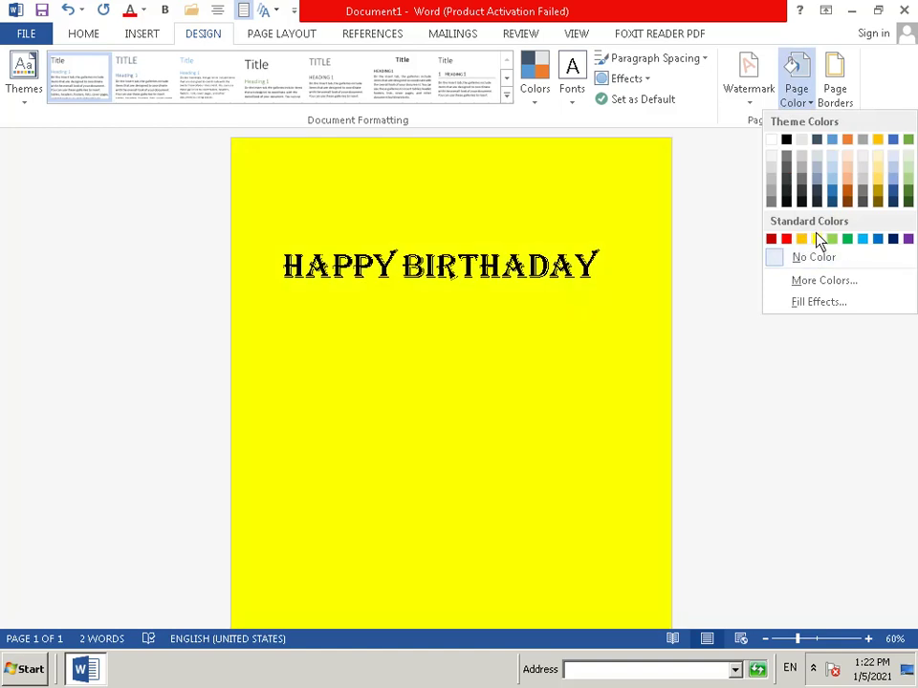
pyautogui.click(817, 240)
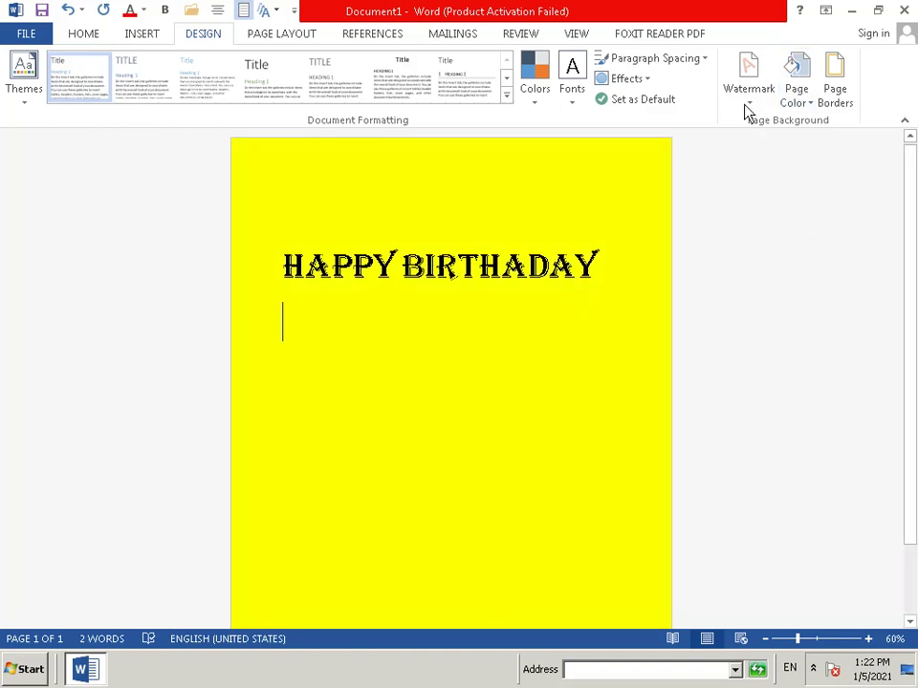
pyautogui.click(823, 103)
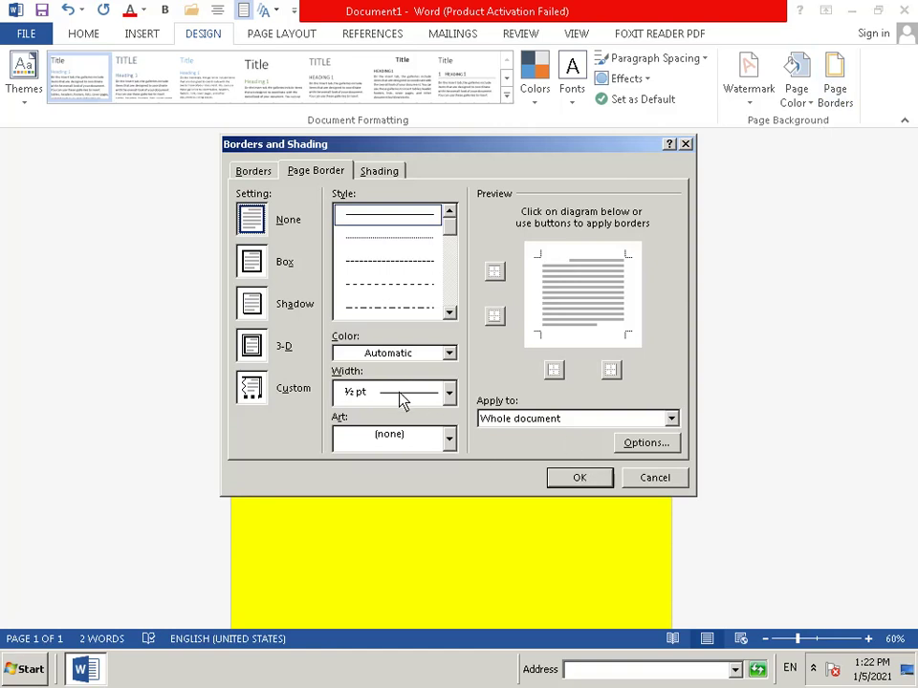
pyautogui.click(449, 438)
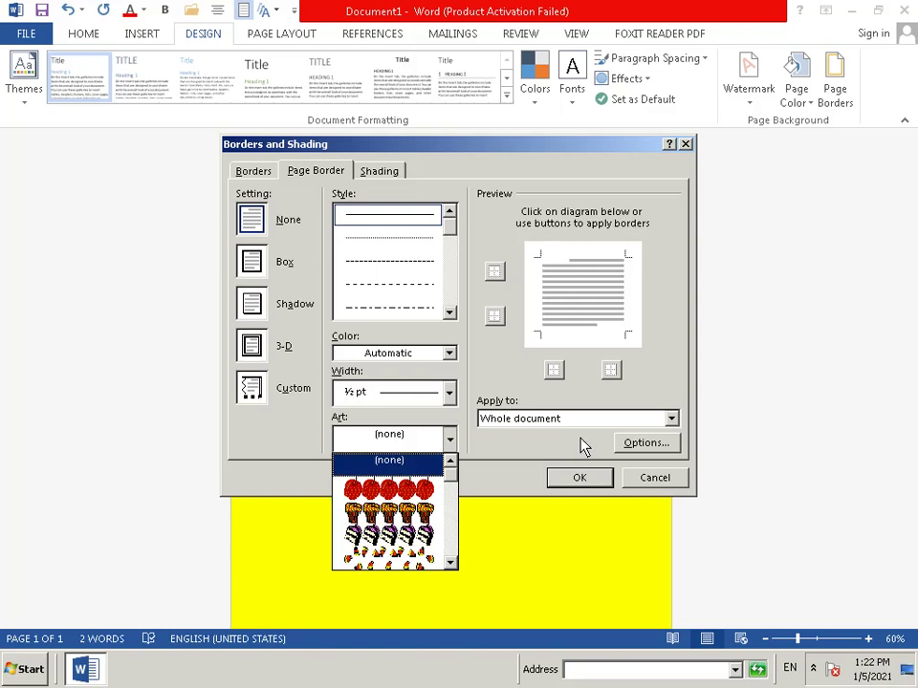
pyautogui.click(441, 496)
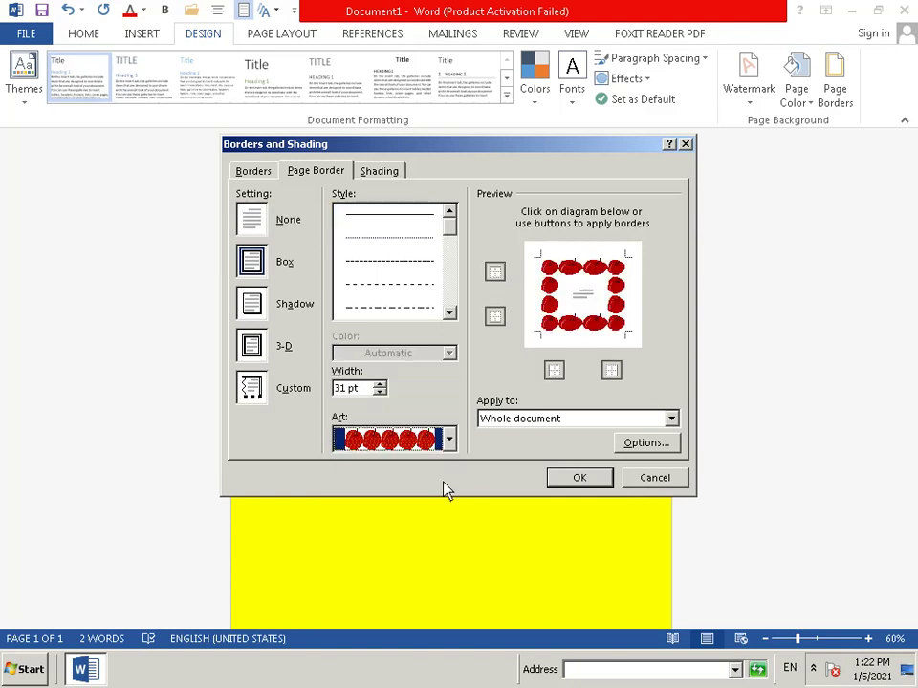
pyautogui.click(585, 484)
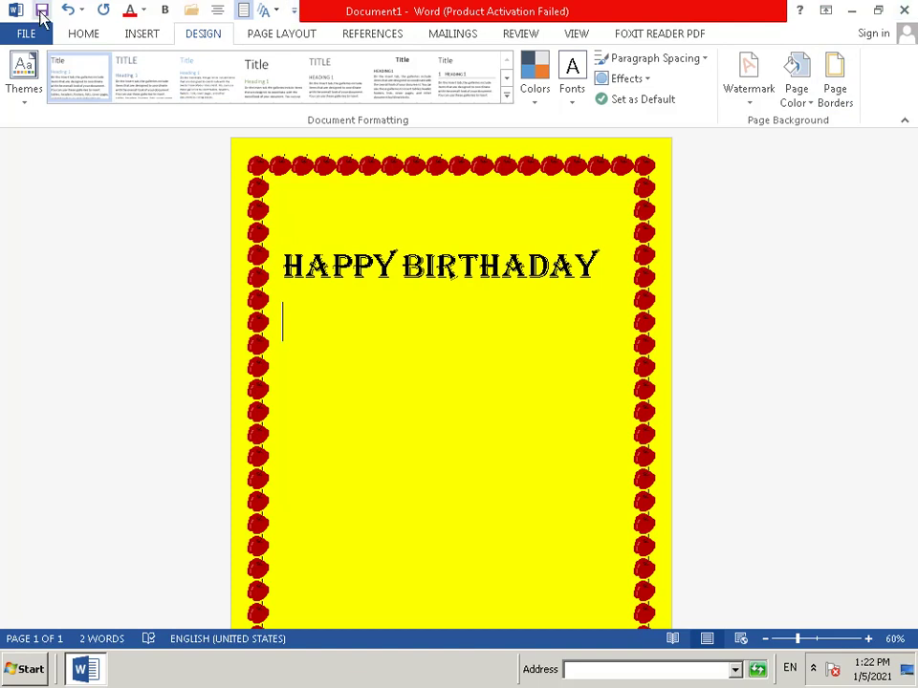
# Add blank lines under the heading and switch the font size to 24 points.
pyautogui.click(80, 35)
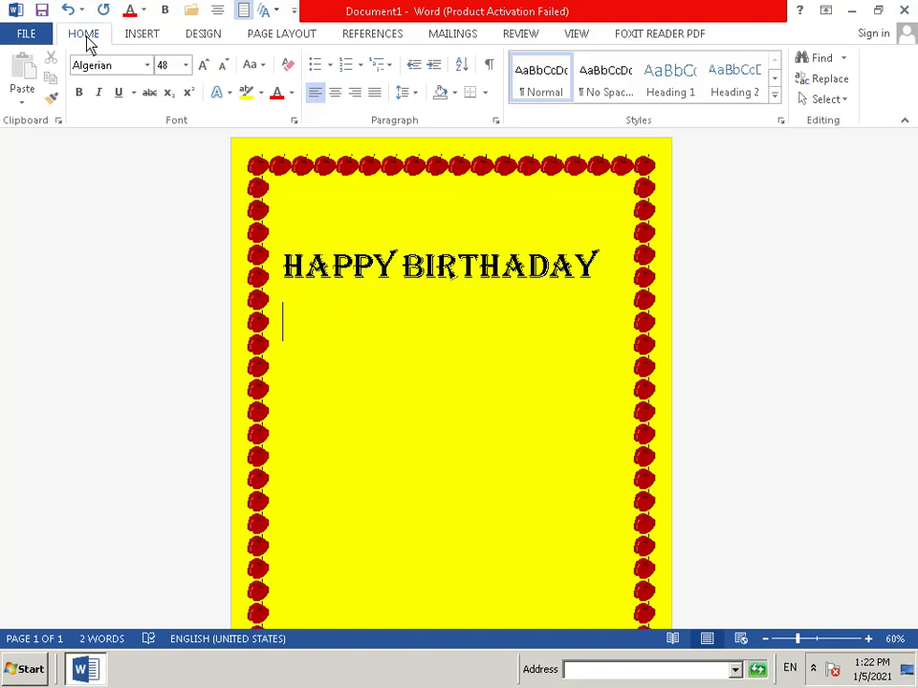
pyautogui.press('Return')
pyautogui.press('Return')
pyautogui.click(186, 71)
pyautogui.click(186, 71)
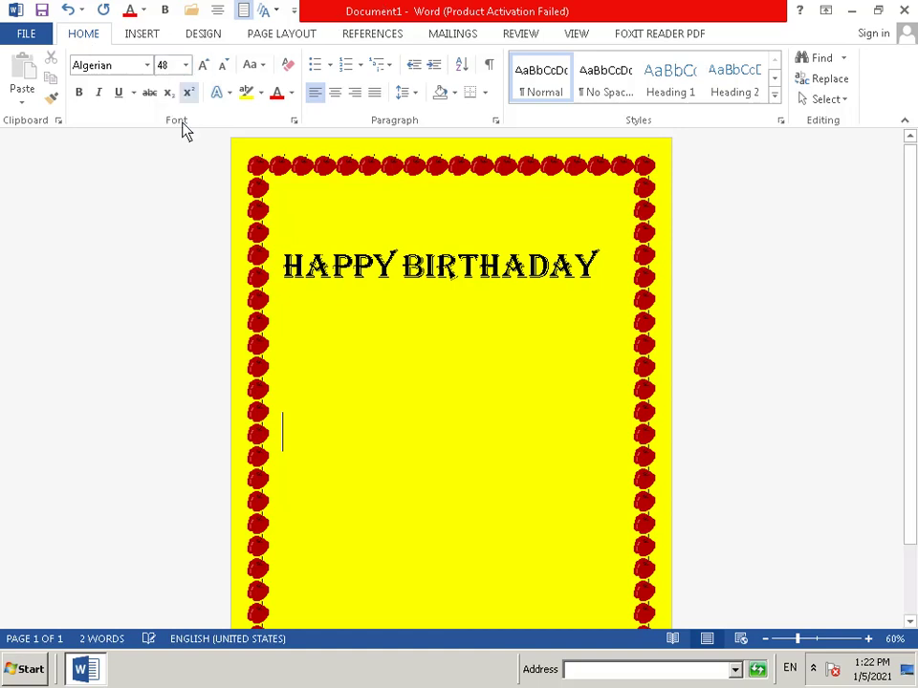
pyautogui.click(186, 67)
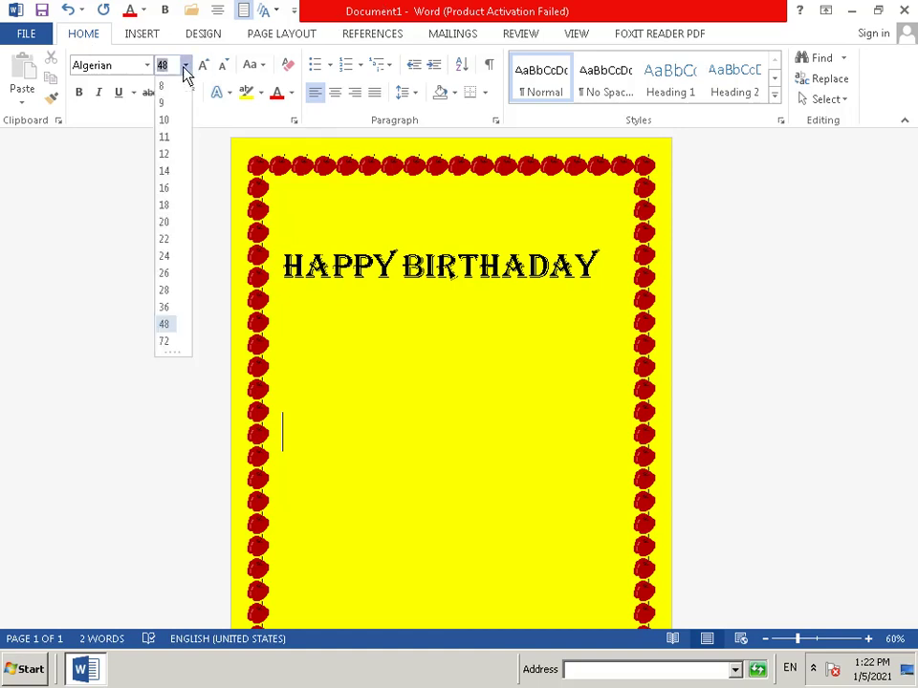
pyautogui.click(161, 260)
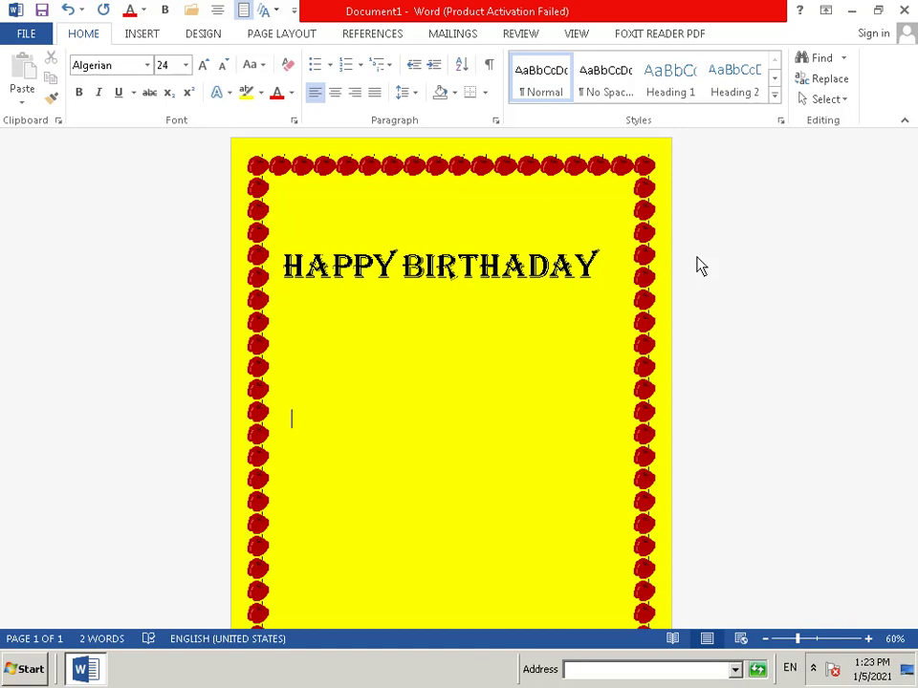
# Type 'JUST SAYING' as the first message line, adding the missing space between the words.
pyautogui.write('J')
pyautogui.write('US')
pyautogui.write('T')
pyautogui.write('S')
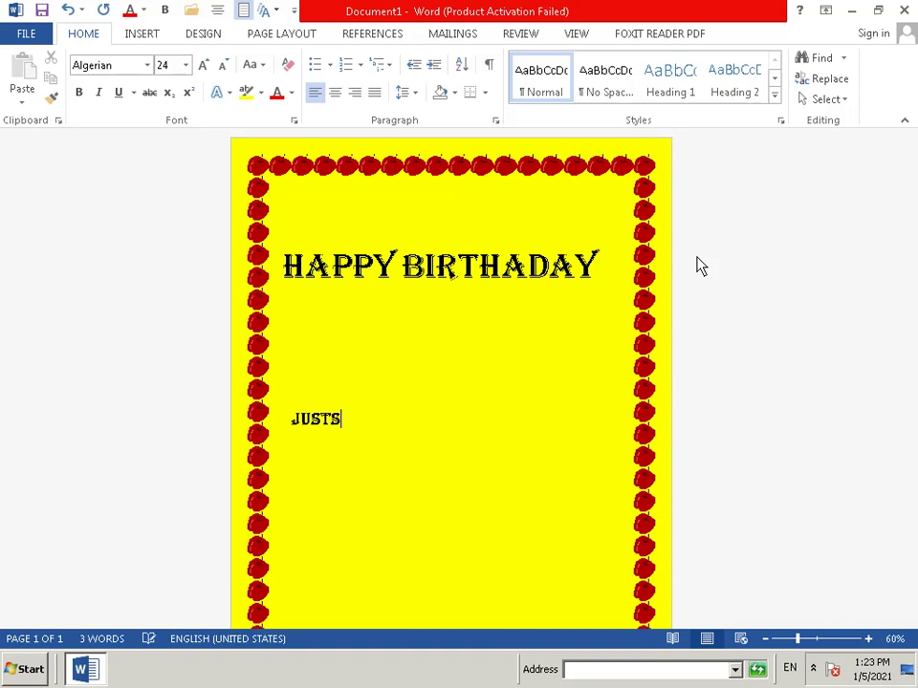
pyautogui.write('AY')
pyautogui.write('I')
pyautogui.write('N')
pyautogui.write('G')
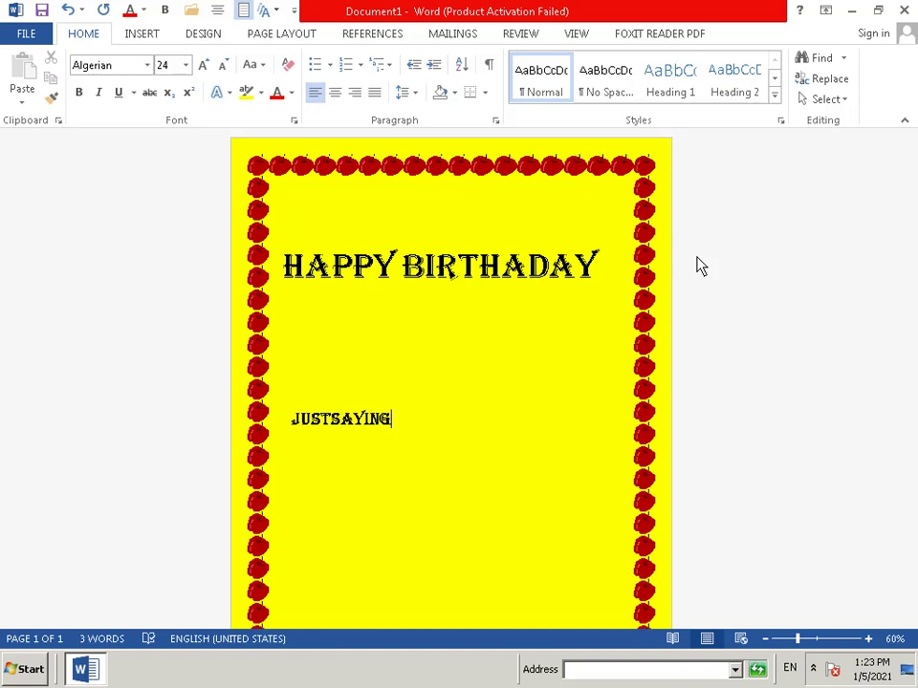
pyautogui.click(331, 426)
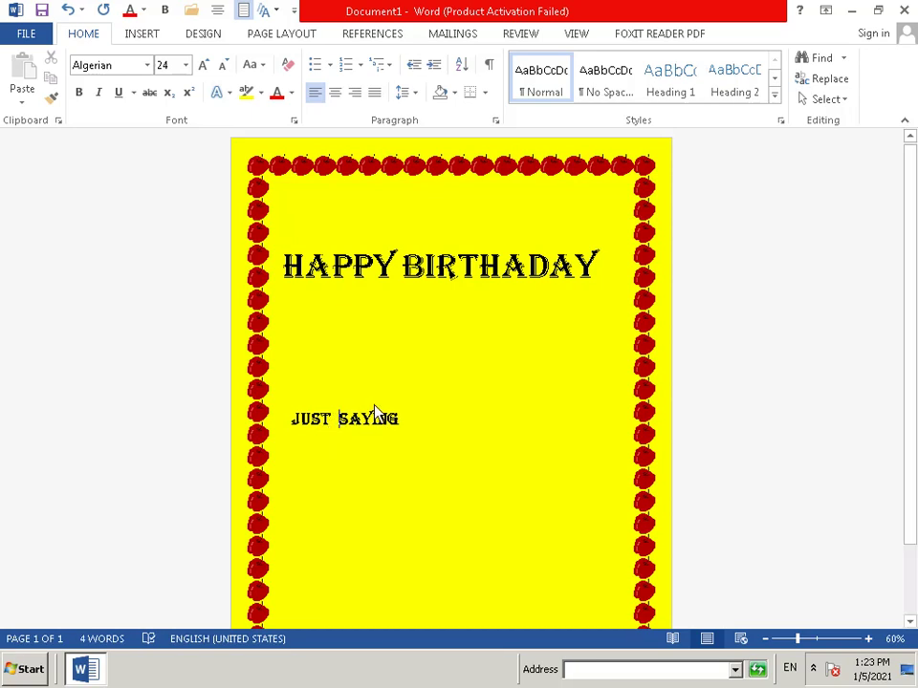
pyautogui.press('BackSpace')
pyautogui.click(407, 426)
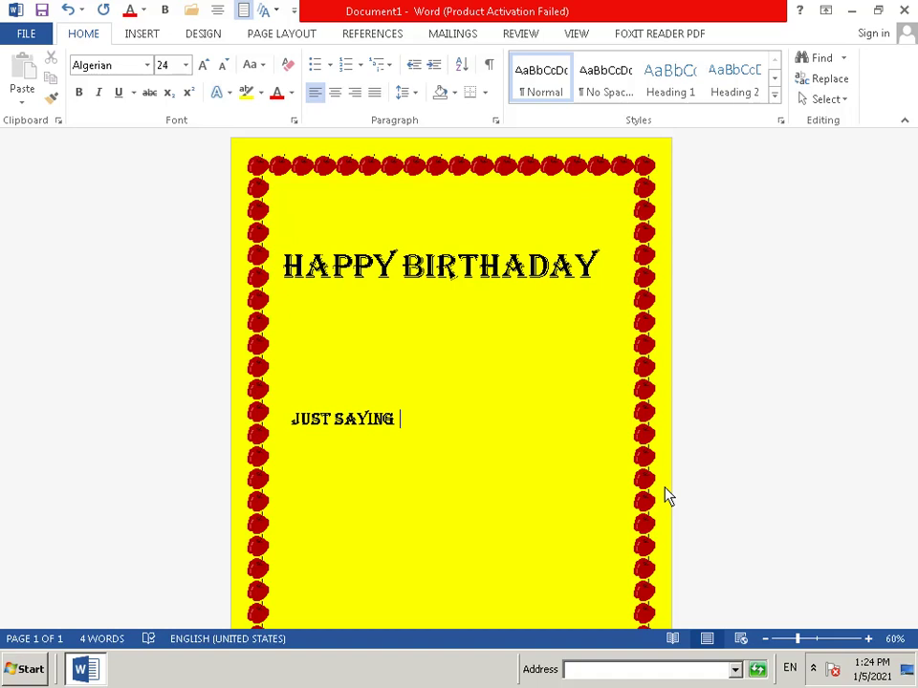
# Extend the line to 'JUST SAYING ,AS EVER' and begin the next line with 'AND'.
pyautogui.write('"')
pyautogui.write('"')
pyautogui.press('BackSpace')
pyautogui.press('BackSpace')
pyautogui.write('""')
pyautogui.press('BackSpace')
pyautogui.press('BackSpace')
pyautogui.write(',')
pyautogui.write('A')
pyautogui.write('S')
pyautogui.write(' EV')
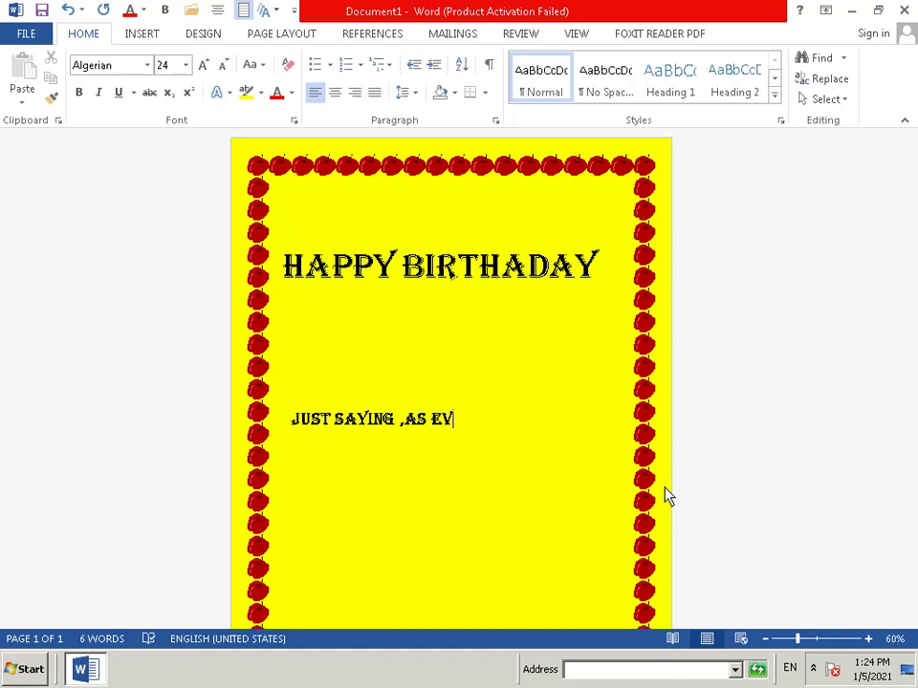
pyautogui.write('ER')
pyautogui.press('Return')
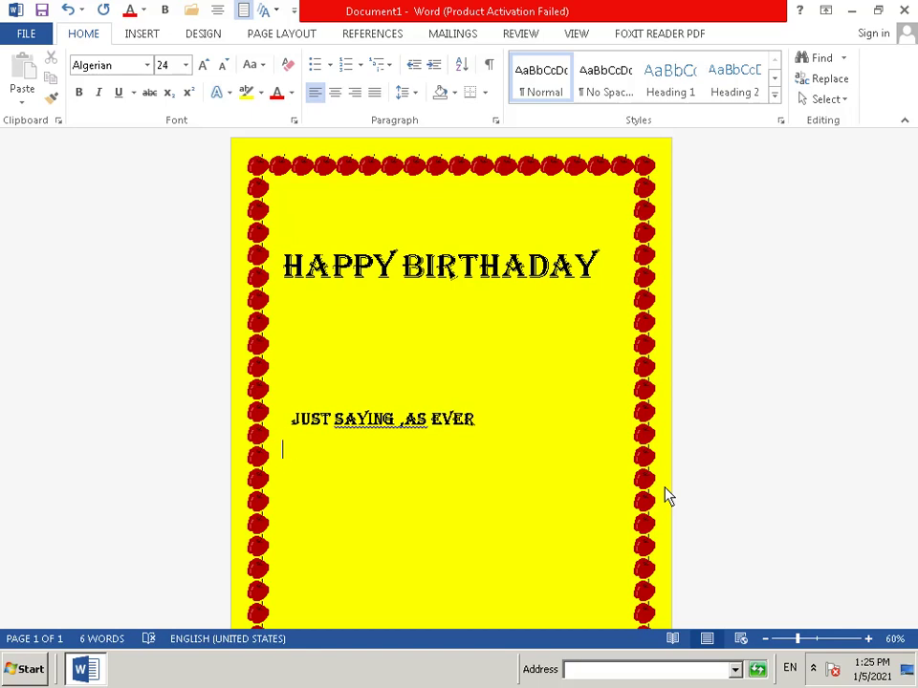
pyautogui.write('A')
pyautogui.write('ND')
# Add 'PRAY' after AND, separating the words so the line reads 'AND PRAY'.
pyautogui.write('P')
pyautogui.write('RA')
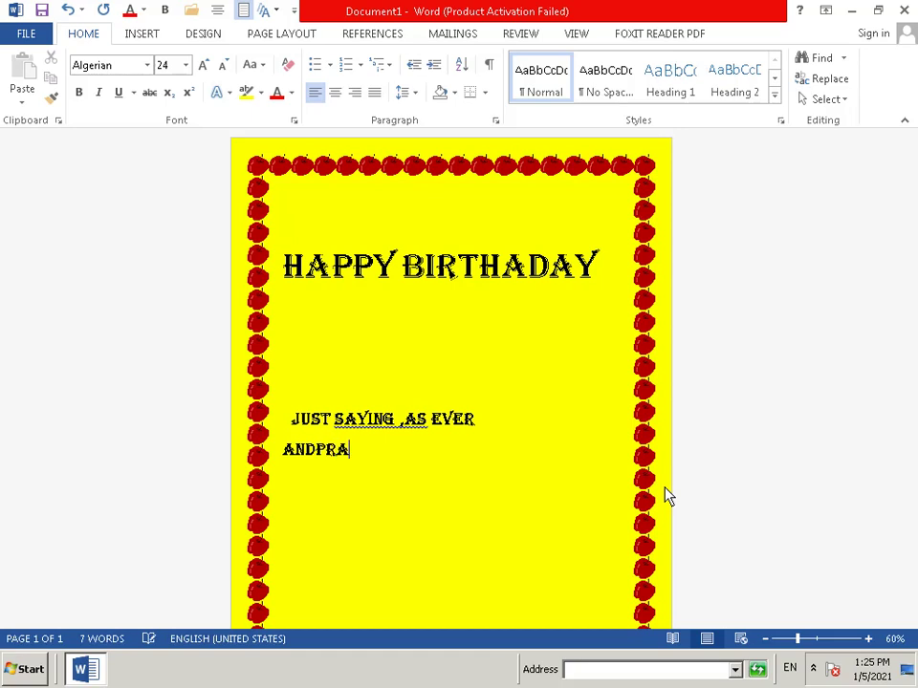
pyautogui.write('Y')
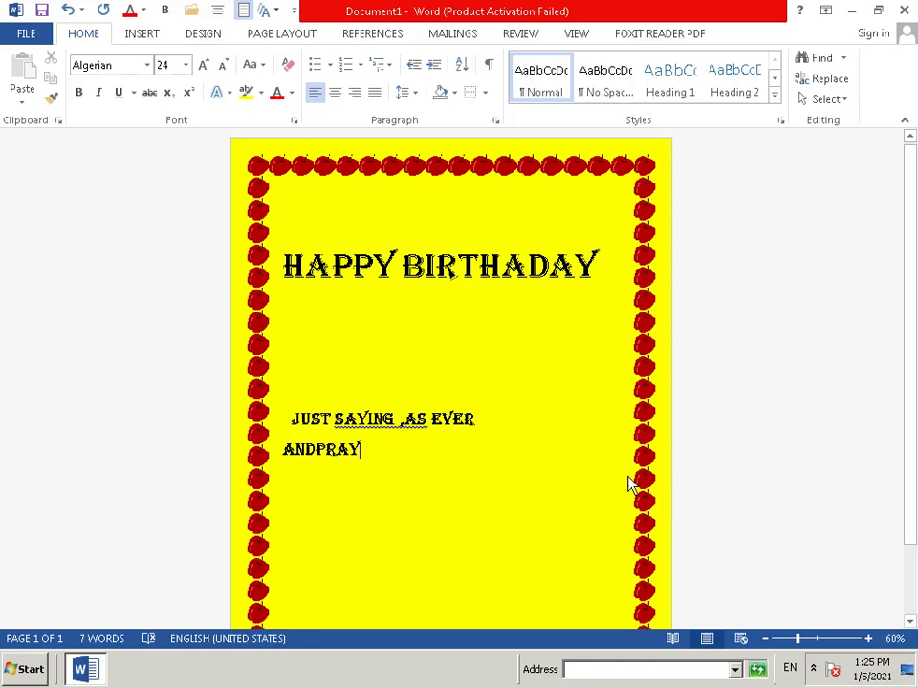
pyautogui.doubleClick(318, 456)
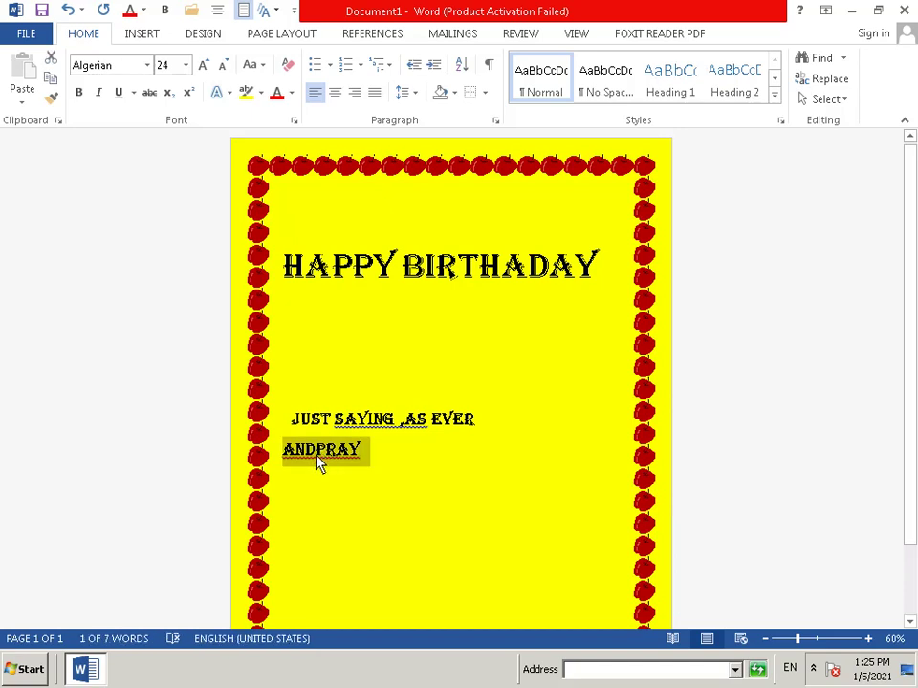
pyautogui.click(342, 500)
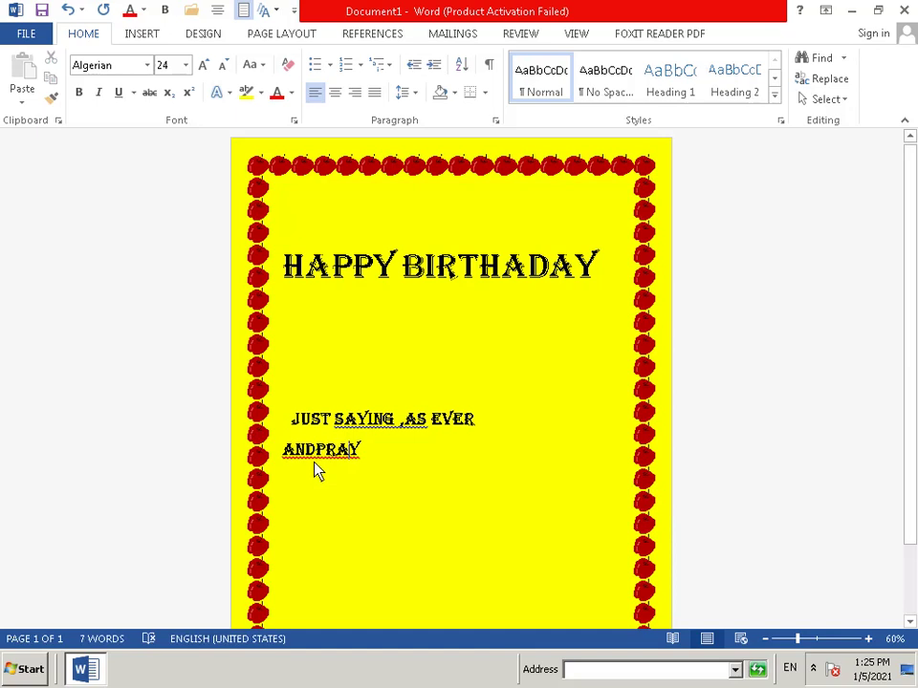
pyautogui.click(316, 456)
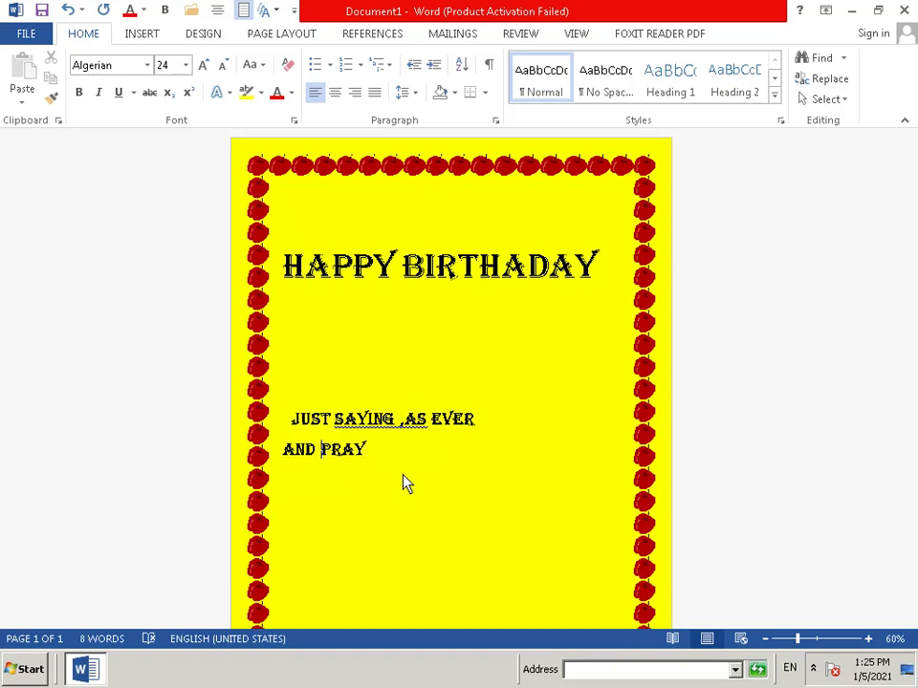
pyautogui.click(371, 453)
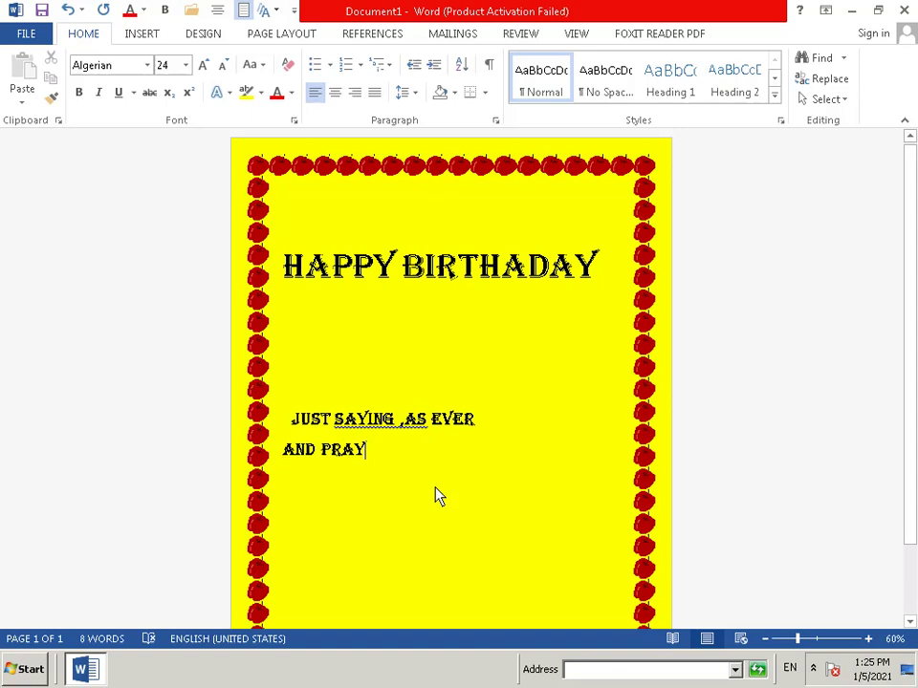
# Complete the second line as 'AND PRAYING,AS EVER' and start a third line.
pyautogui.write('I')
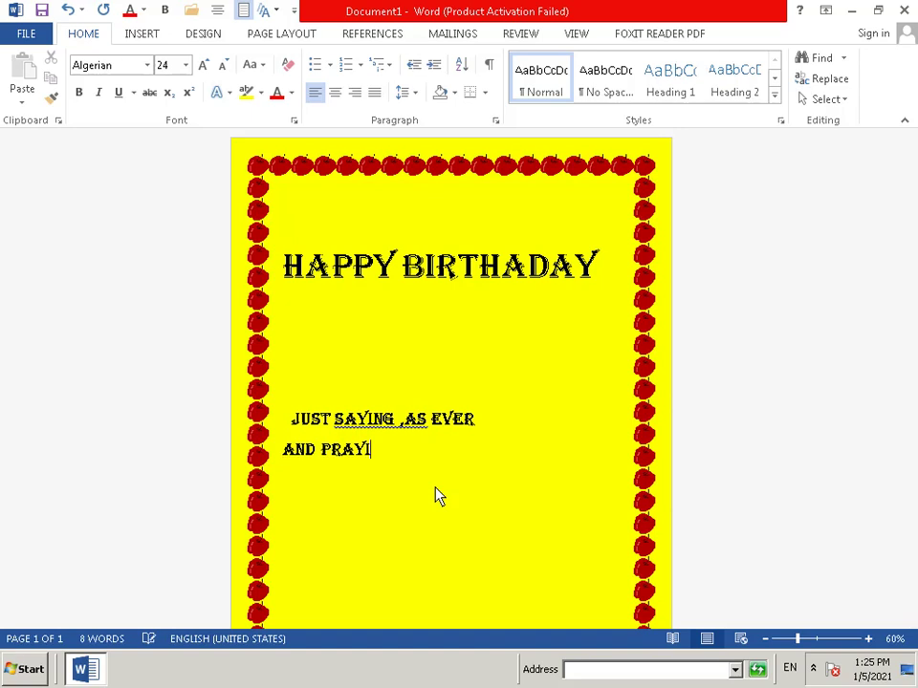
pyautogui.write('NG')
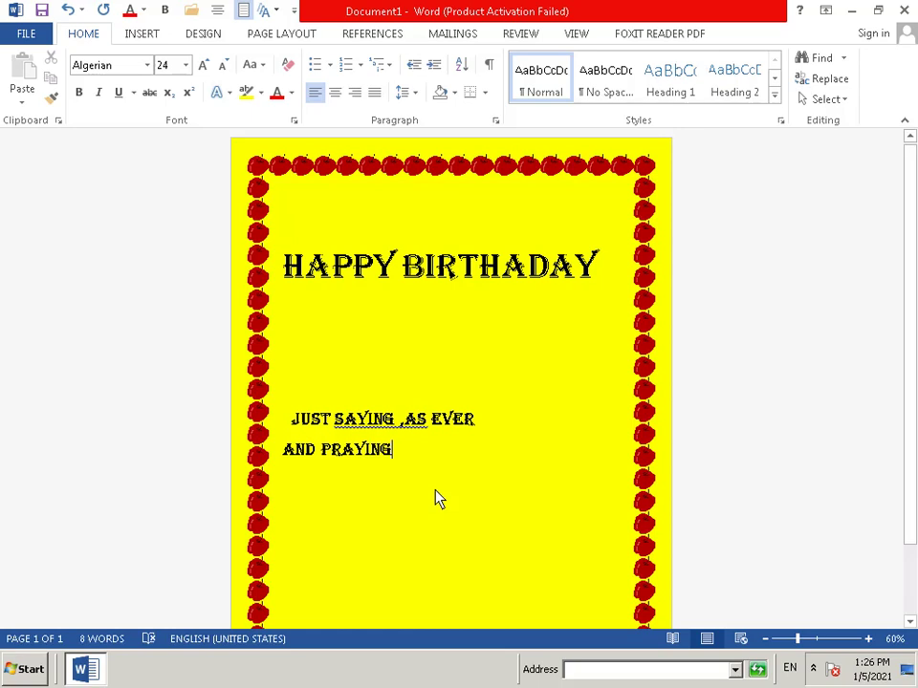
pyautogui.write(',')
pyautogui.write('A')
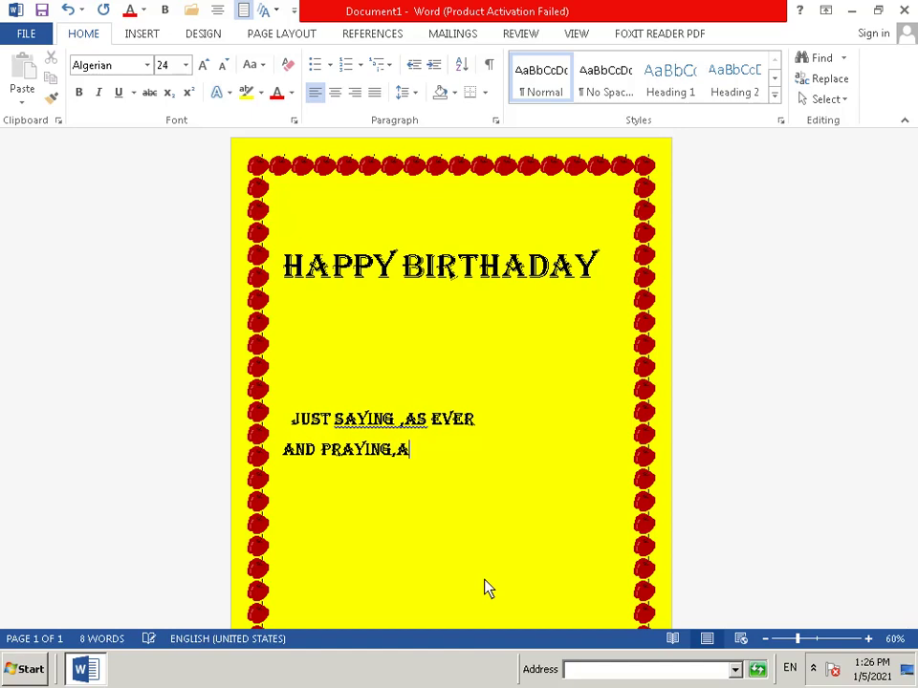
pyautogui.write('S')
pyautogui.write(' E')
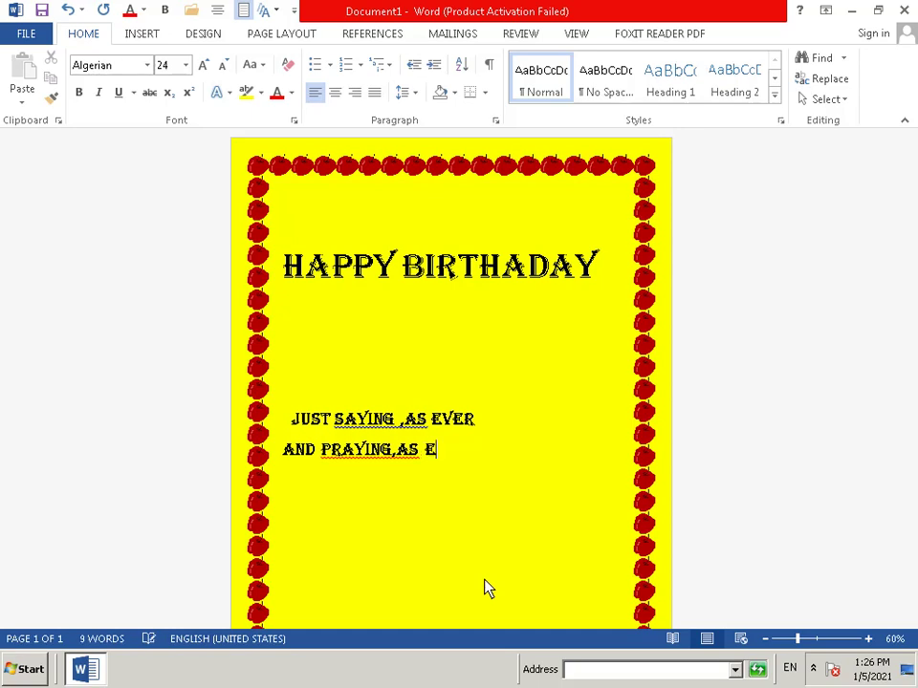
pyautogui.write('VE')
pyautogui.write('R')
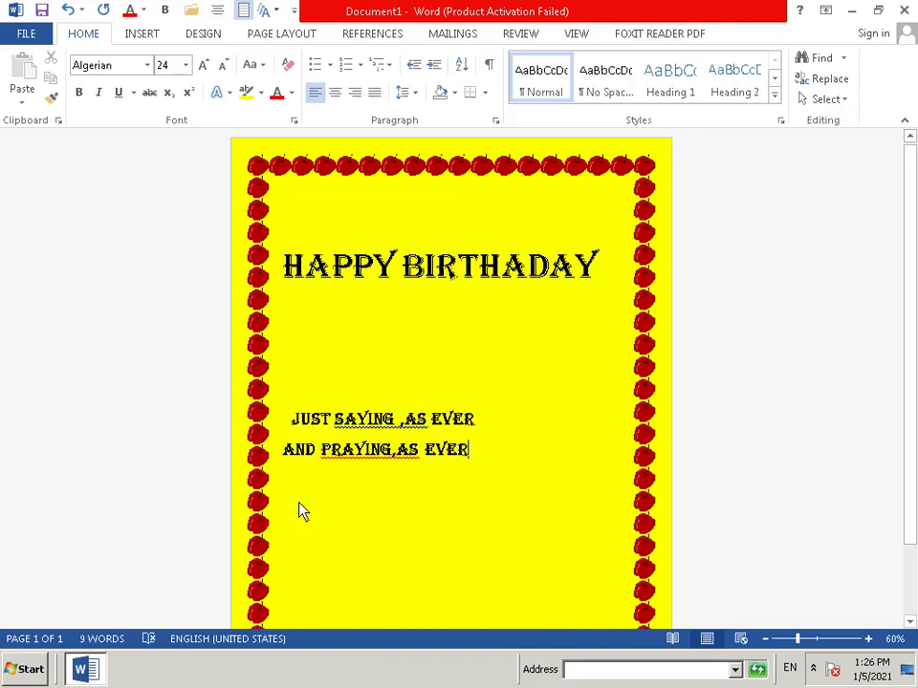
pyautogui.press('Return')
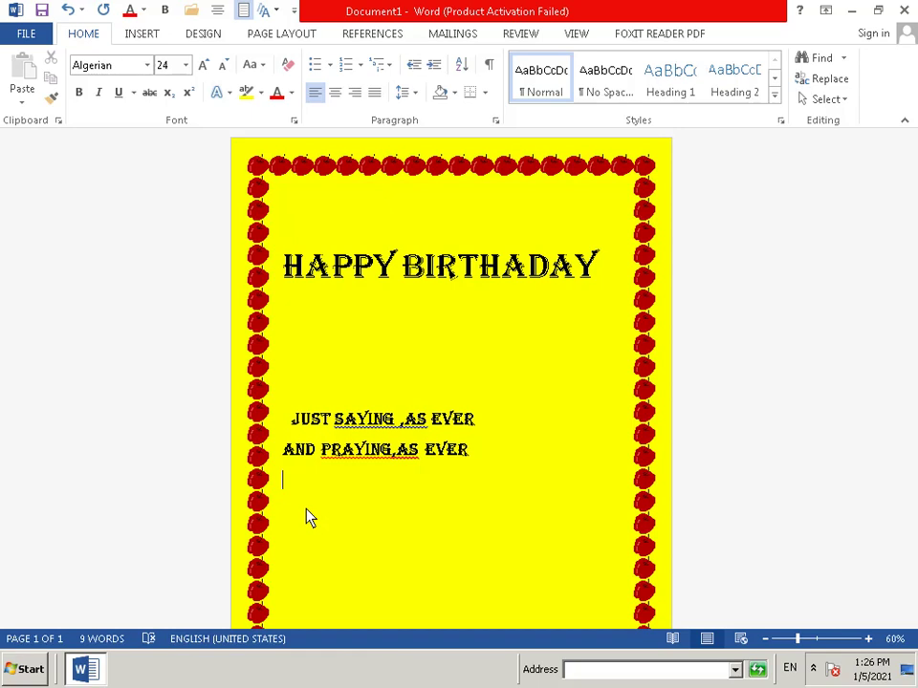
# Type 'YOUR MAY BEMA' on the third line, removing a mistyped D along the way.
pyautogui.write('Y')
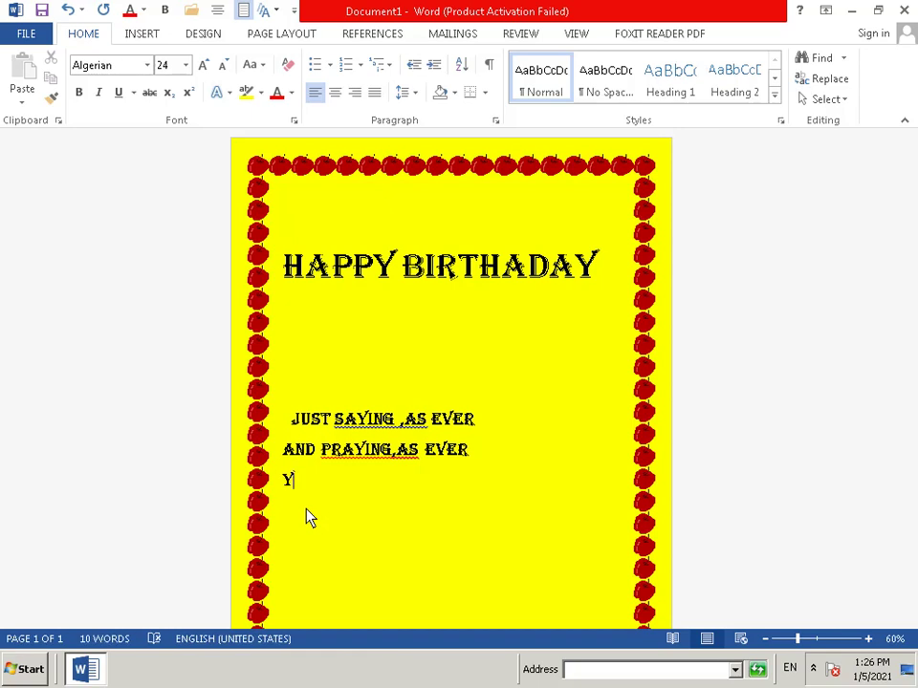
pyautogui.write('O')
pyautogui.write('UR')
pyautogui.write('MA')
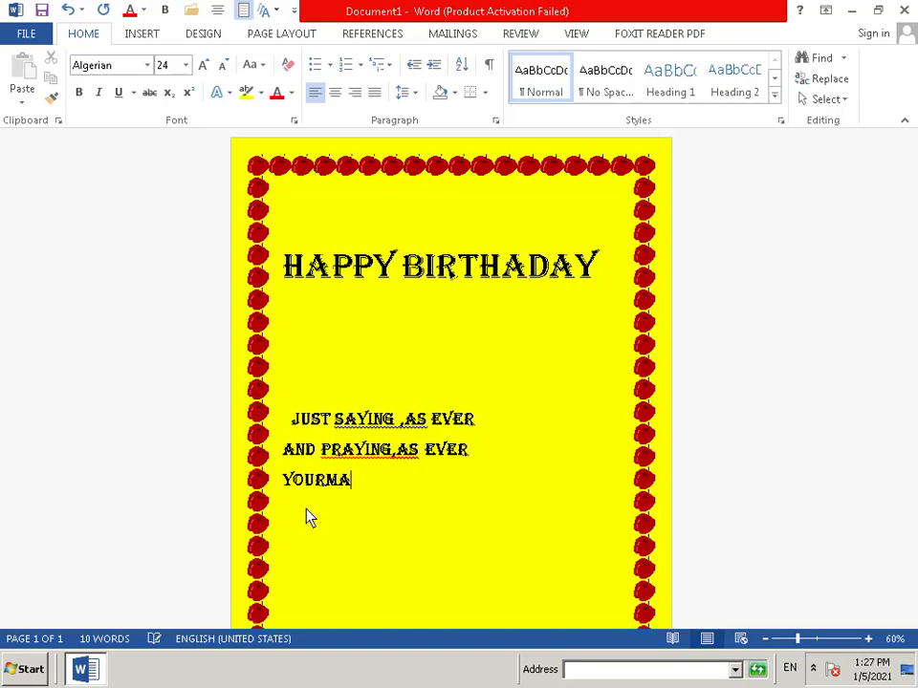
pyautogui.write('Y')
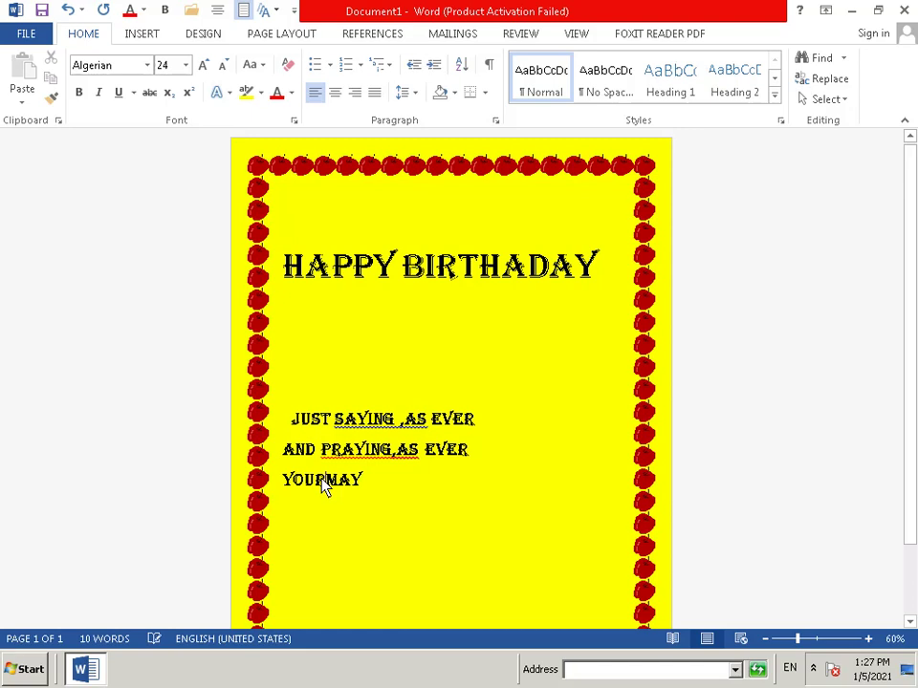
pyautogui.click(377, 489)
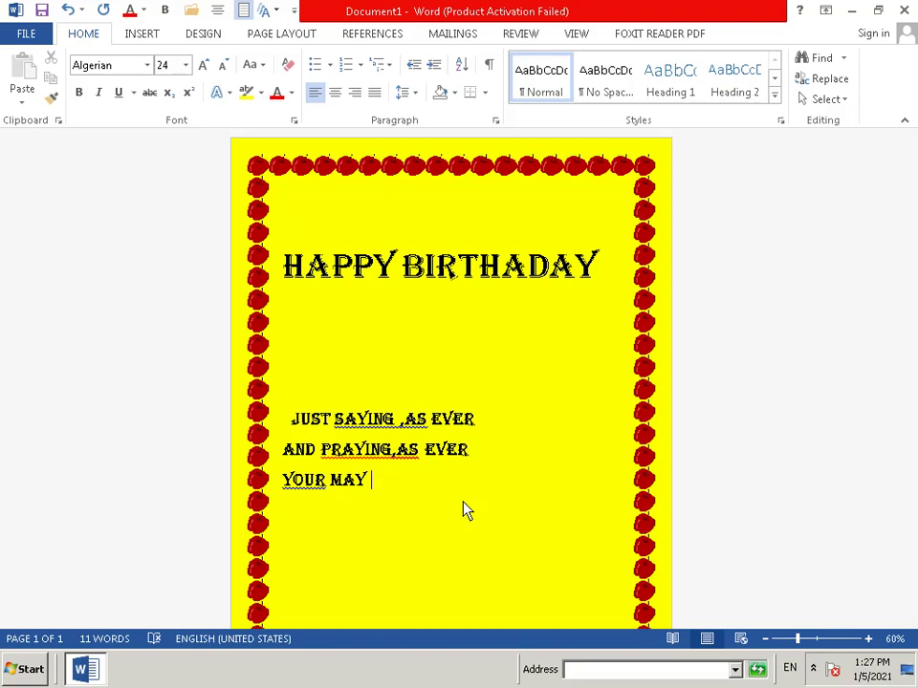
pyautogui.write('D')
pyautogui.press('BackSpace')
pyautogui.write('B')
pyautogui.write('E')
pyautogui.write('M')
pyautogui.write('A')
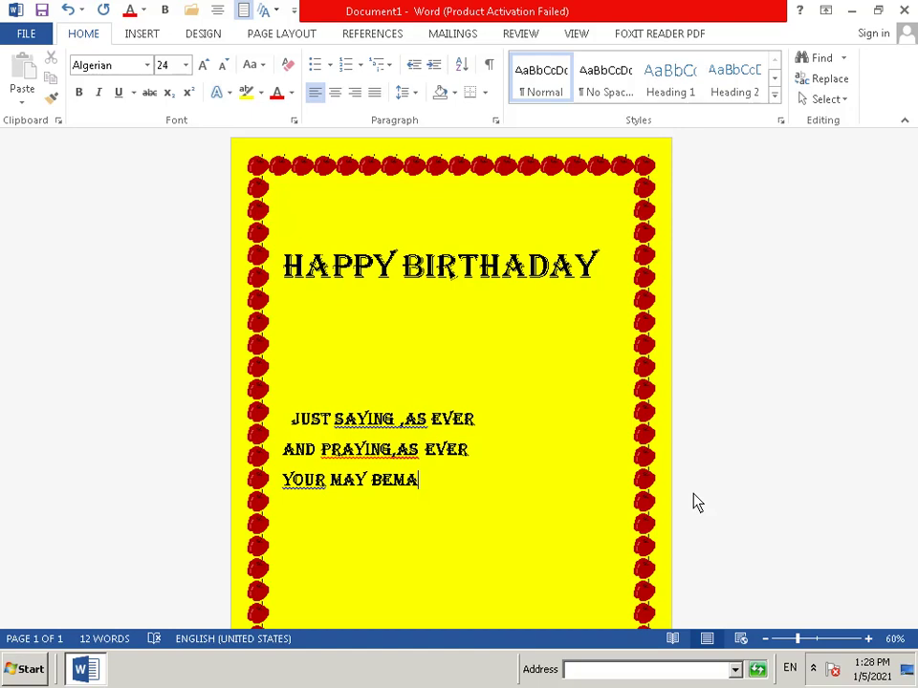
# Complete the third verse line so it reads YOUR MAY BE MANY AND TRUE.
pyautogui.click(393, 481)
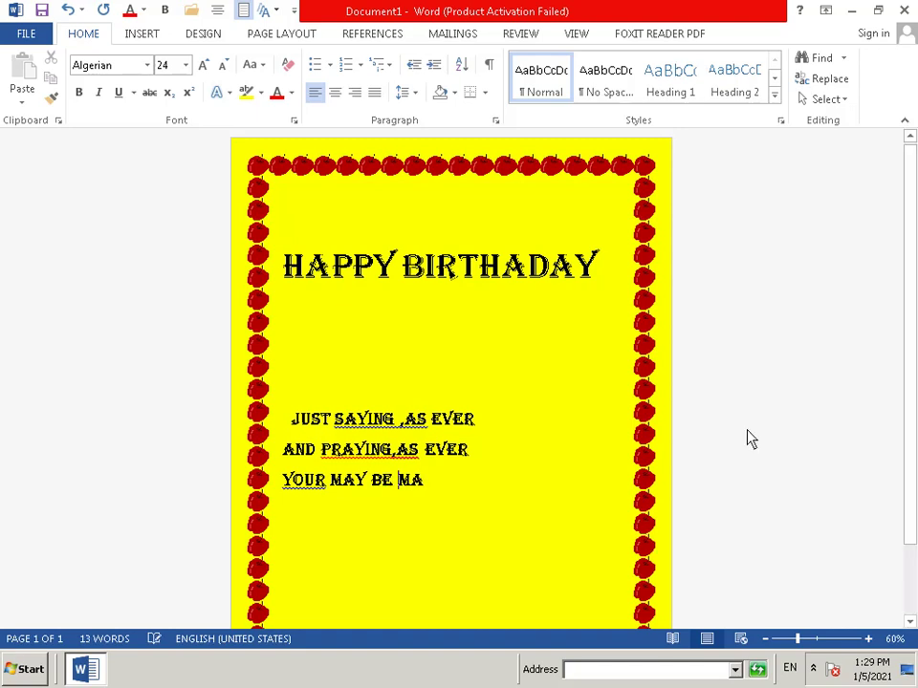
pyautogui.click(425, 480)
pyautogui.write('N')
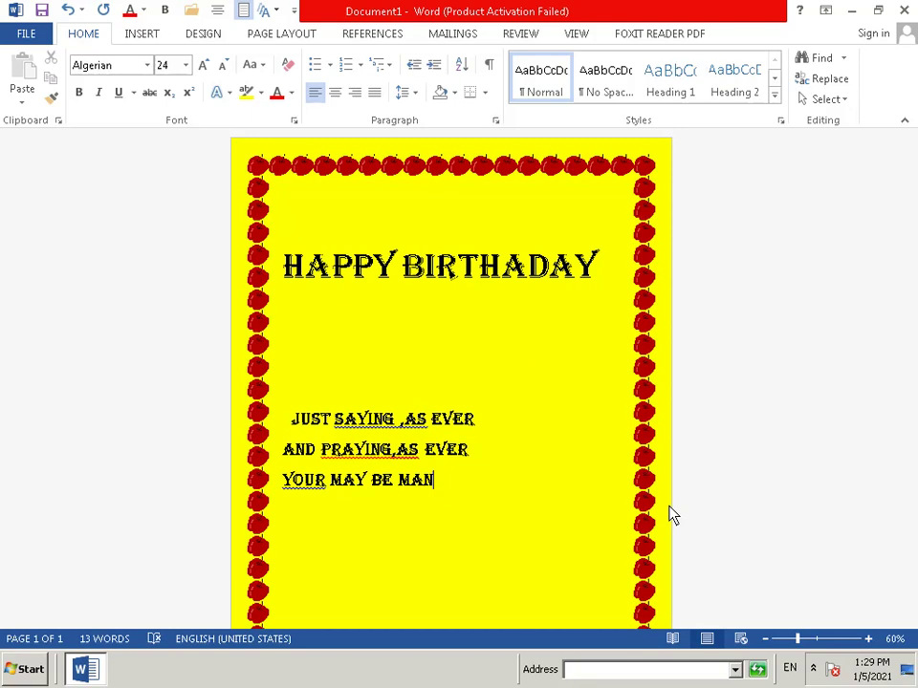
pyautogui.write('Y')
pyautogui.write('AN')
pyautogui.write('D')
pyautogui.write(' T')
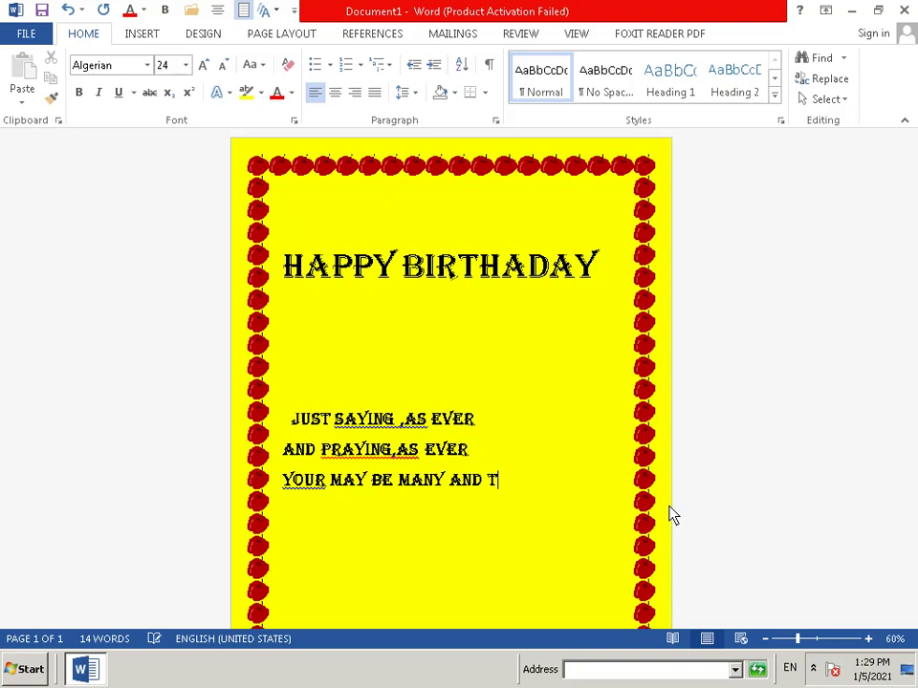
pyautogui.write('R')
pyautogui.write('UE')
# Start a fourth verse line reading EROUNDED WITH BREGGING.
pyautogui.press('Return')
pyautogui.write('ER')
pyautogui.write('O')
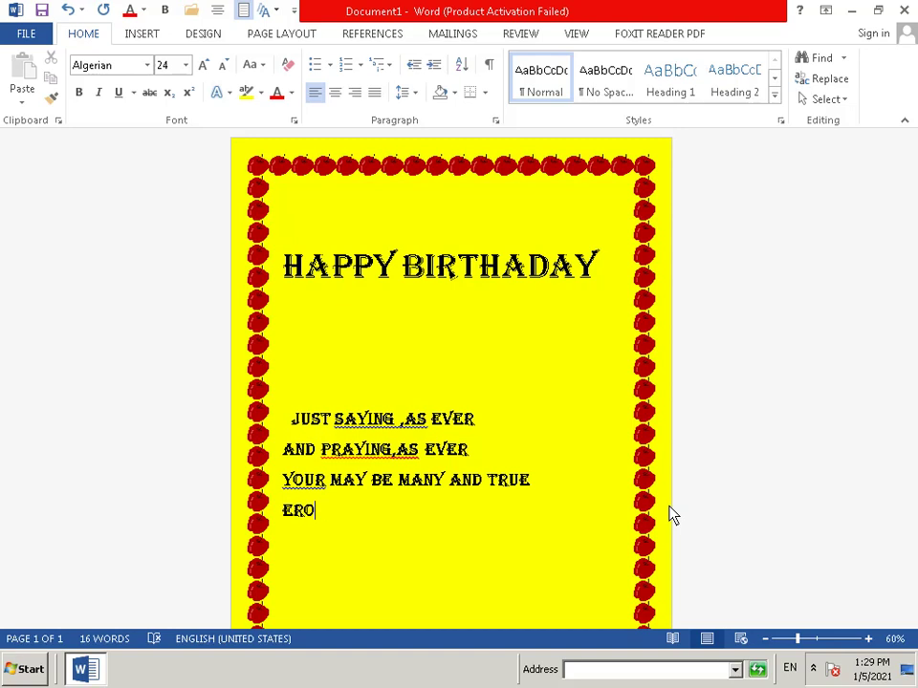
pyautogui.write('U')
pyautogui.write('N')
pyautogui.write('DE')
pyautogui.write('D')
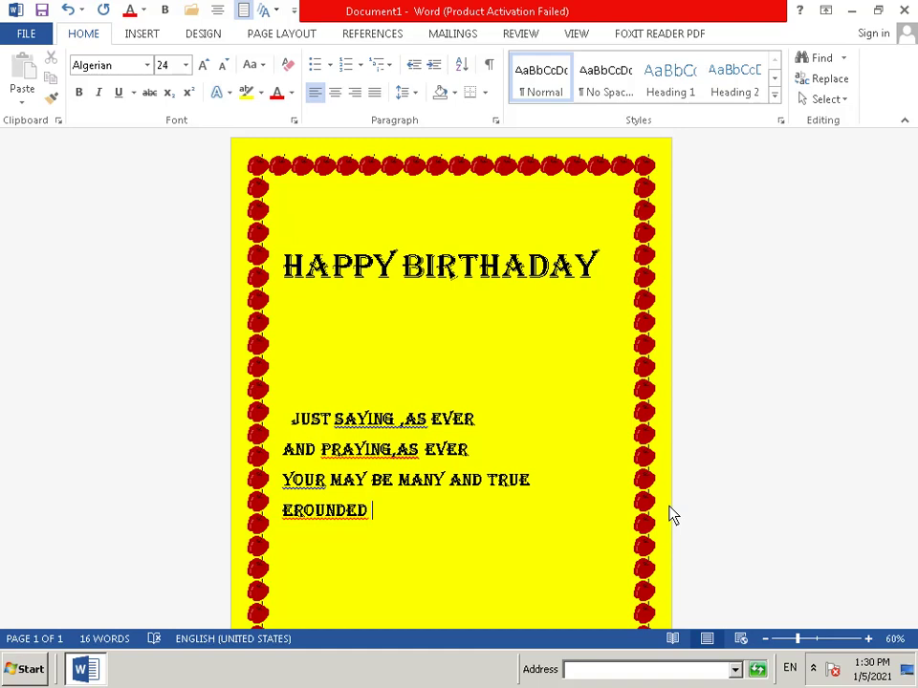
pyautogui.write(' W')
pyautogui.write('IT')
pyautogui.write('H')
pyautogui.write('BRE')
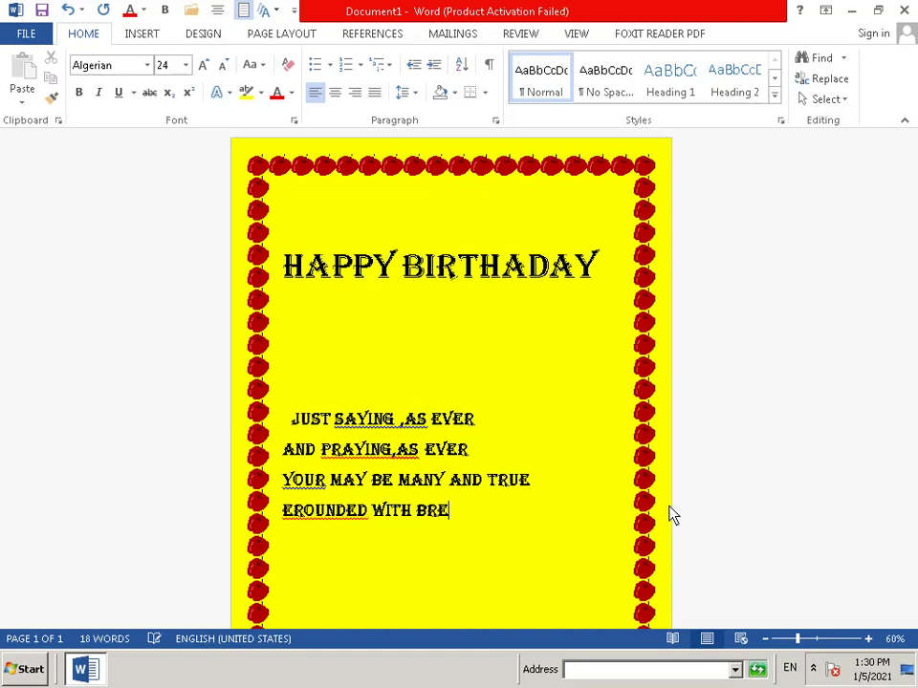
pyautogui.write('GG')
pyautogui.write('I')
pyautogui.write('NG')
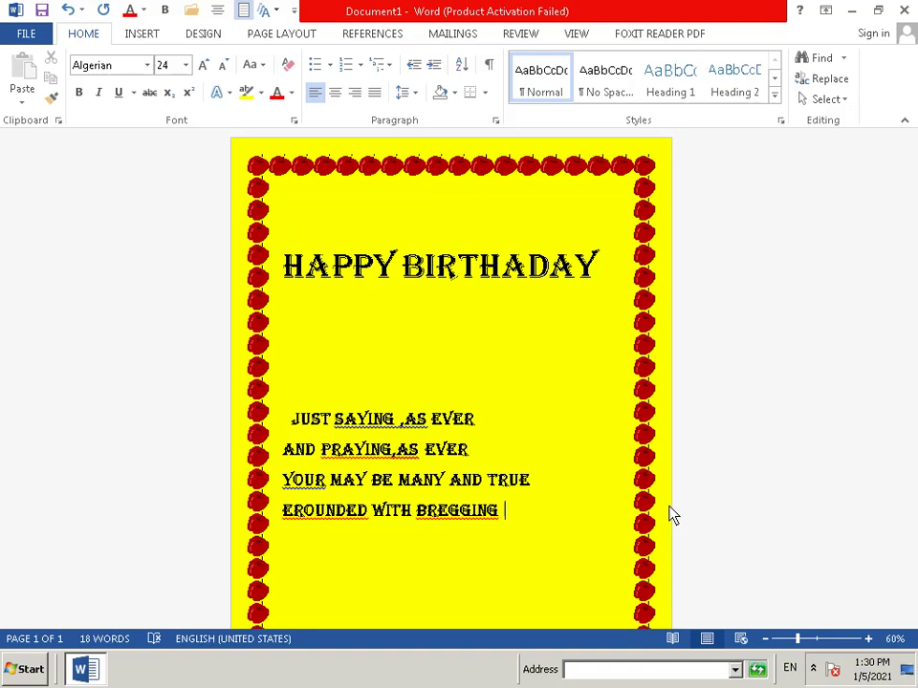
# Remove the stray C and end the fourth line with FOR YOU.
pyautogui.write('C')
pyautogui.press('BackSpace')
pyautogui.write('F')
pyautogui.write('OR ')
pyautogui.write('Y')
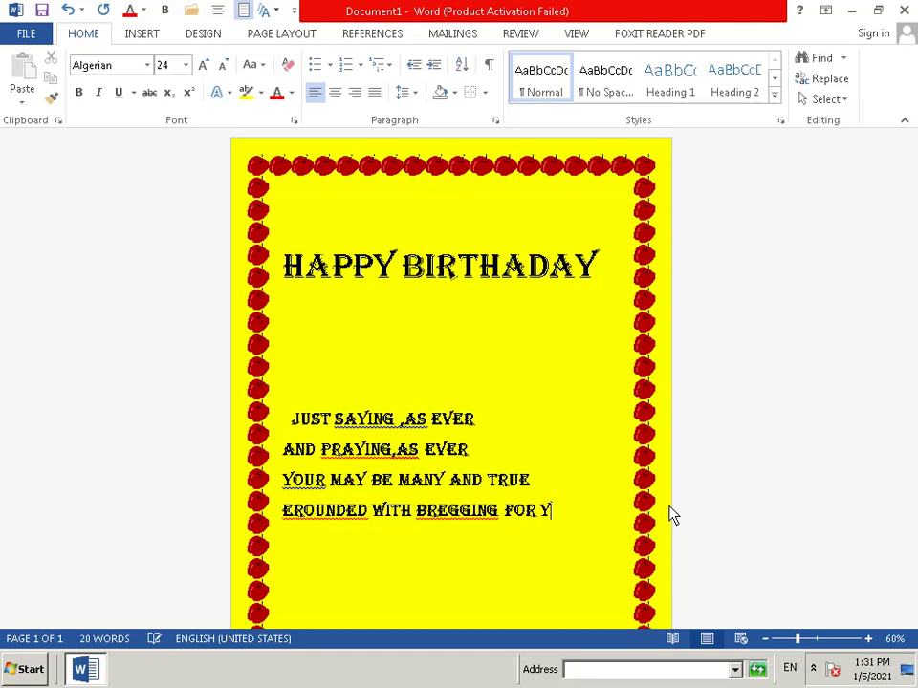
pyautogui.write('OU')
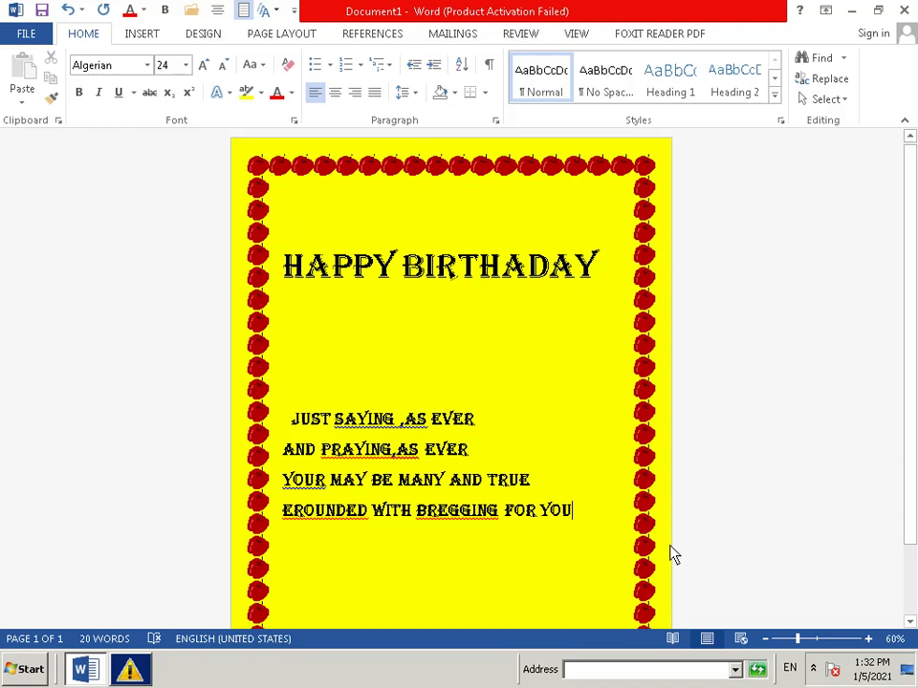
# Add a comma after AND PRAYING,AS EVER on the second verse line.
pyautogui.click(472, 456)
pyautogui.write(';')
pyautogui.press('BackSpace')
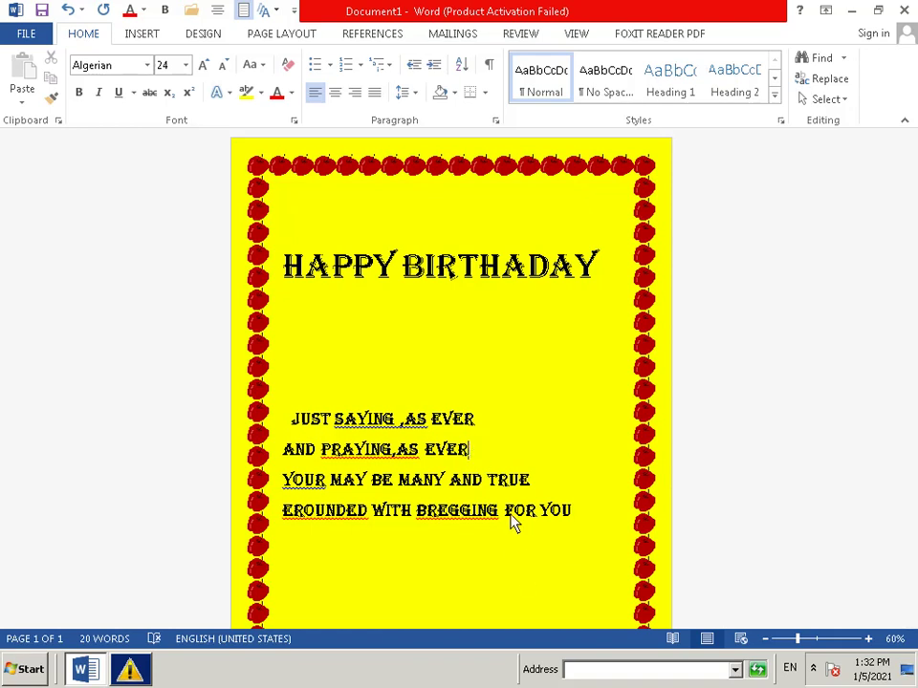
pyautogui.write(',')
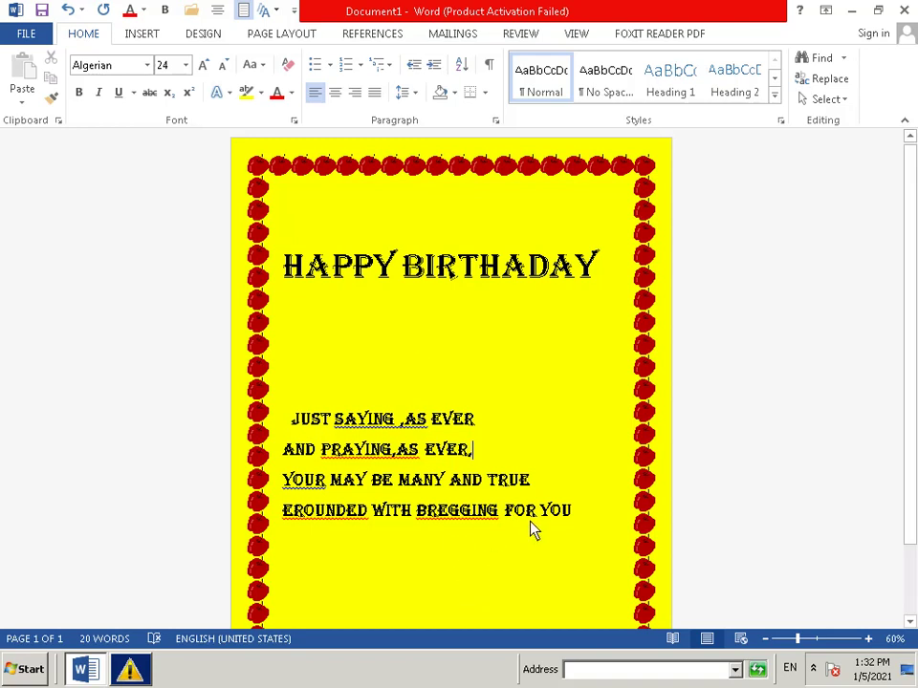
# End the last verse line with FOR YOU!!, correcting the mistyped 11.
pyautogui.click(588, 516)
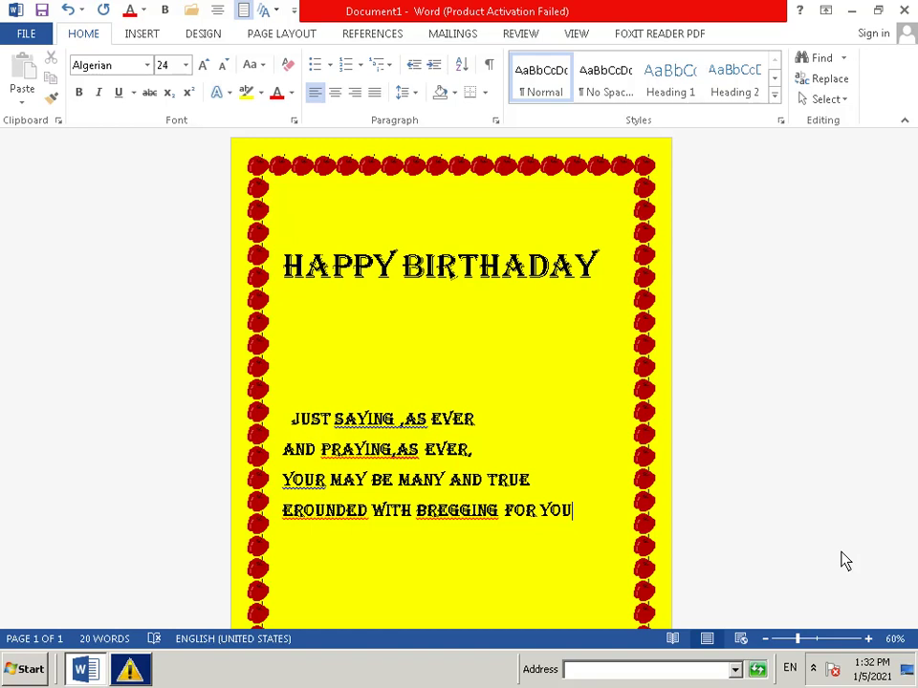
pyautogui.write('11')
pyautogui.press('BackSpace')
pyautogui.press('BackSpace')
pyautogui.write('!!')
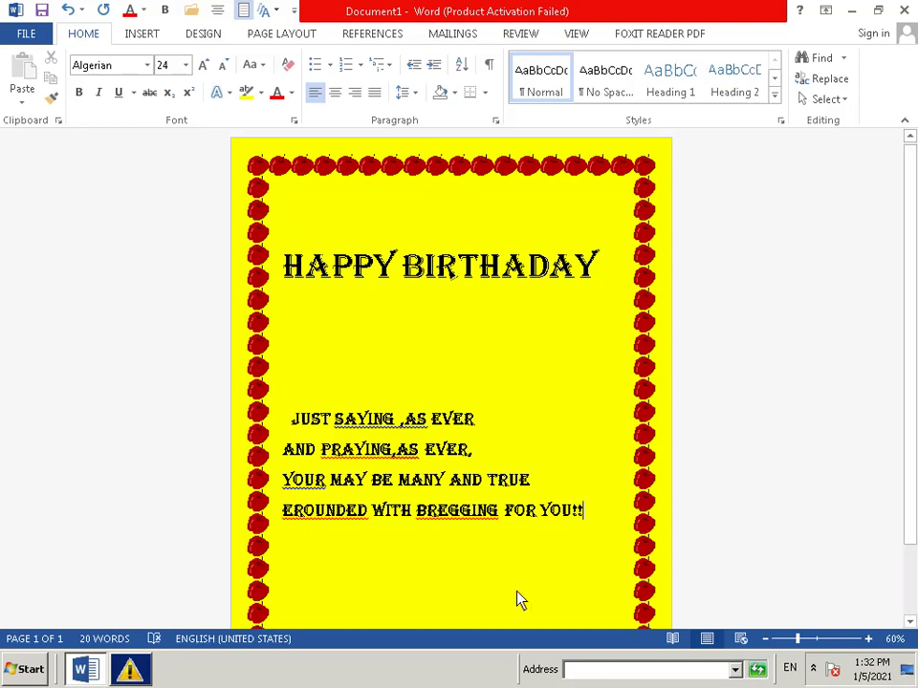
pyautogui.press('Left')
pyautogui.press('Left')
pyautogui.press('Left')
pyautogui.click(596, 513)
# Zoom out to 23%, then back to 44% so the full card page shows.
pyautogui.click(780, 639)
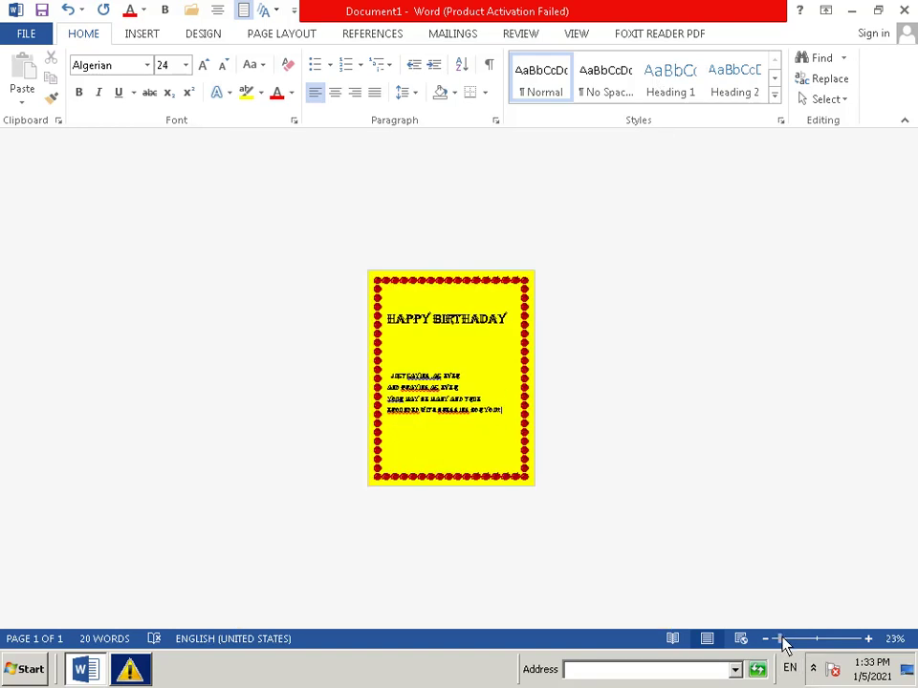
pyautogui.click(791, 638)
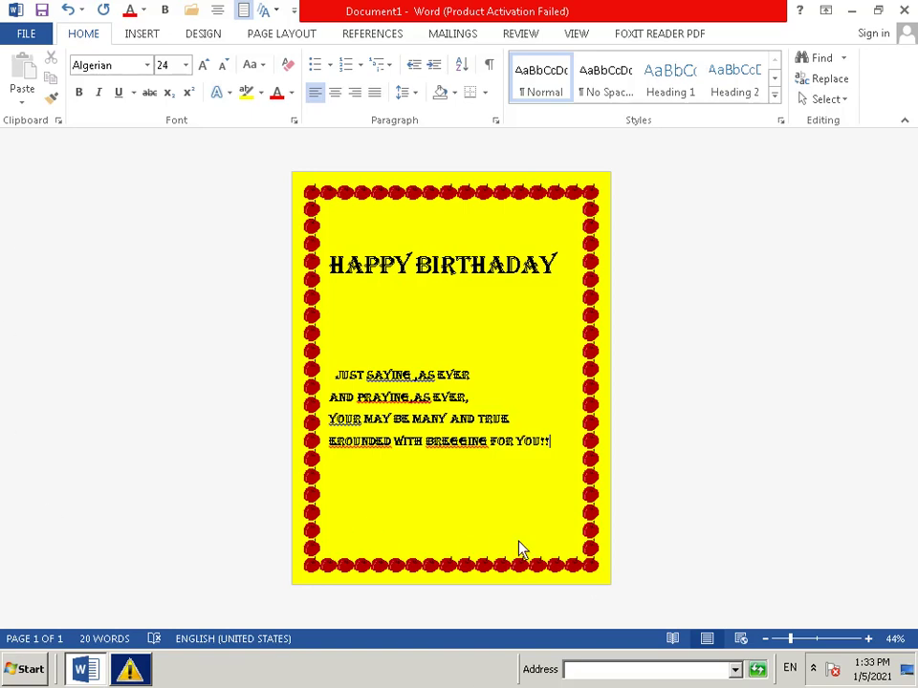
pyautogui.click(361, 419)
# Draw a small blue four-point star between the heading and the verse.
pyautogui.click(142, 35)
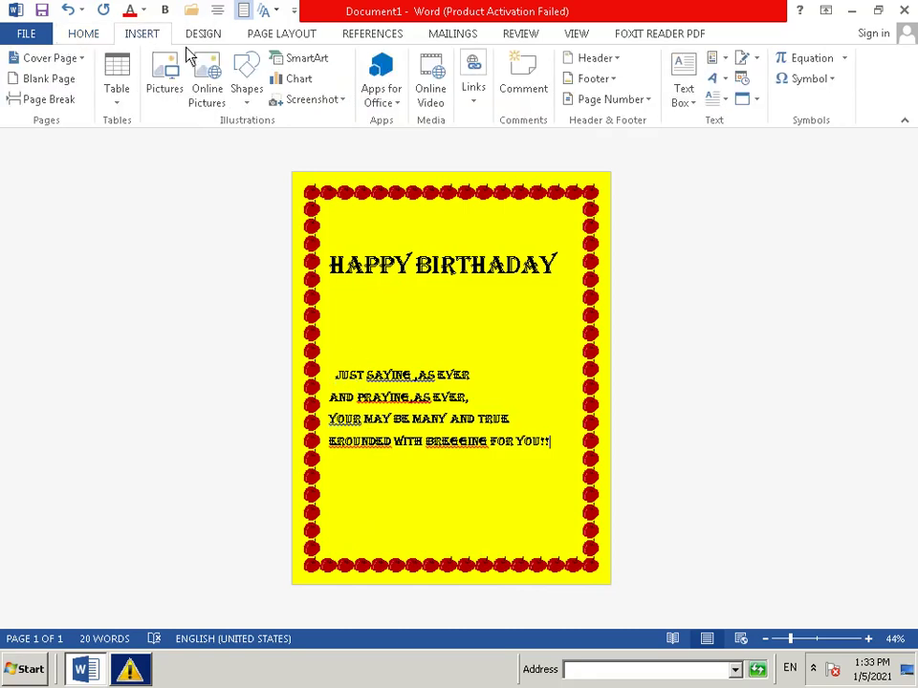
pyautogui.click(244, 82)
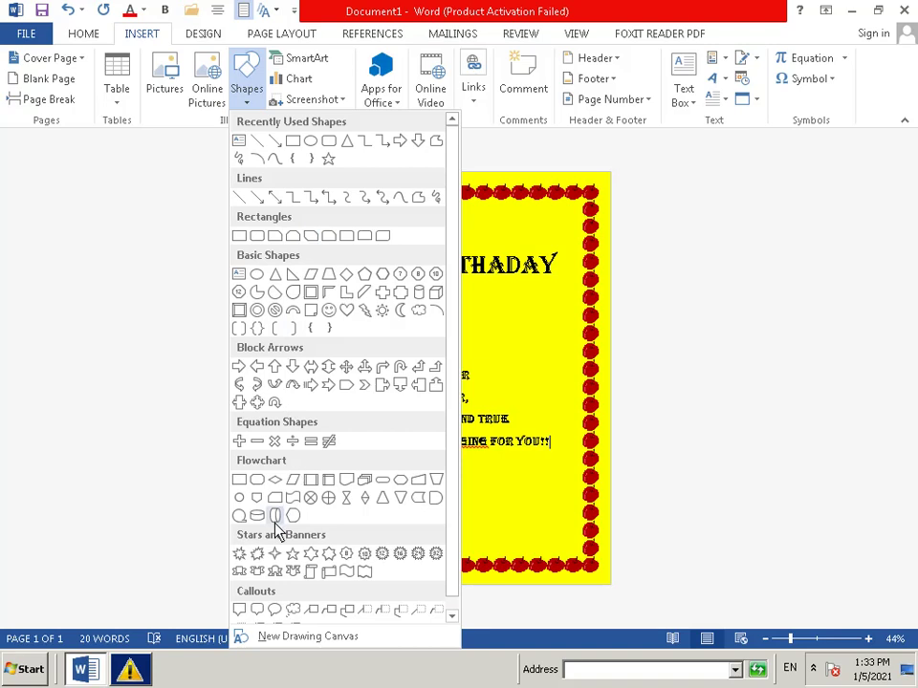
pyautogui.click(275, 554)
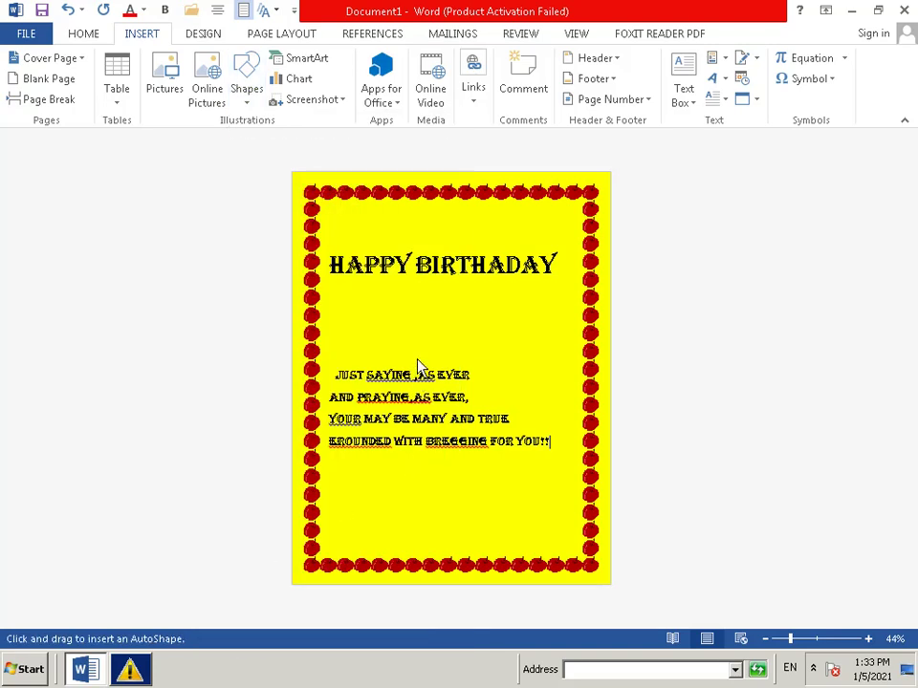
pyautogui.press('Escape')
pyautogui.moveTo(418, 338); pyautogui.dragTo(432, 350)
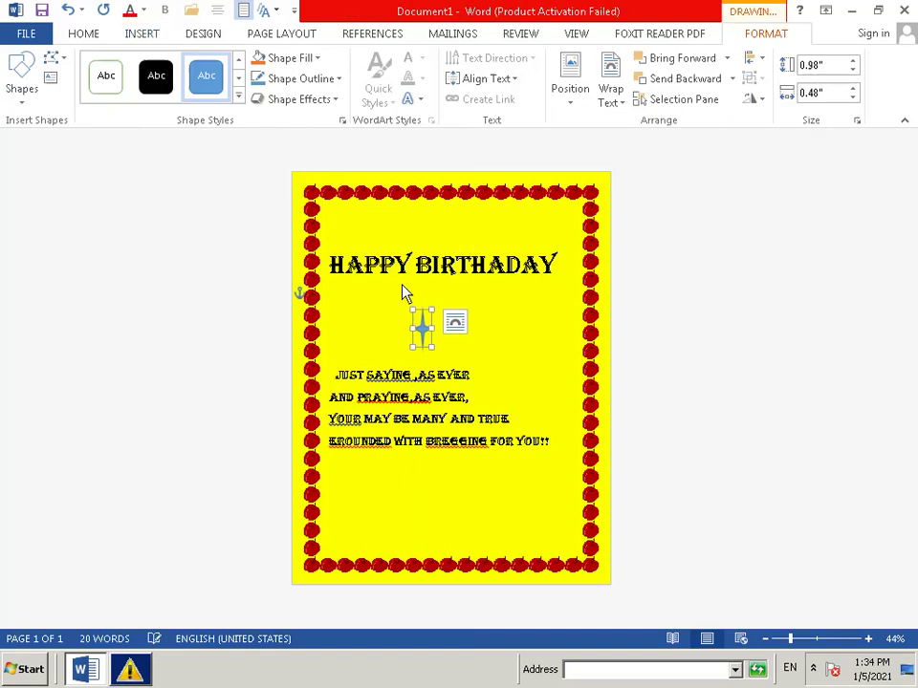
# Draw a larger blue four-point star beside the verse and deselect it.
pyautogui.click(141, 33)
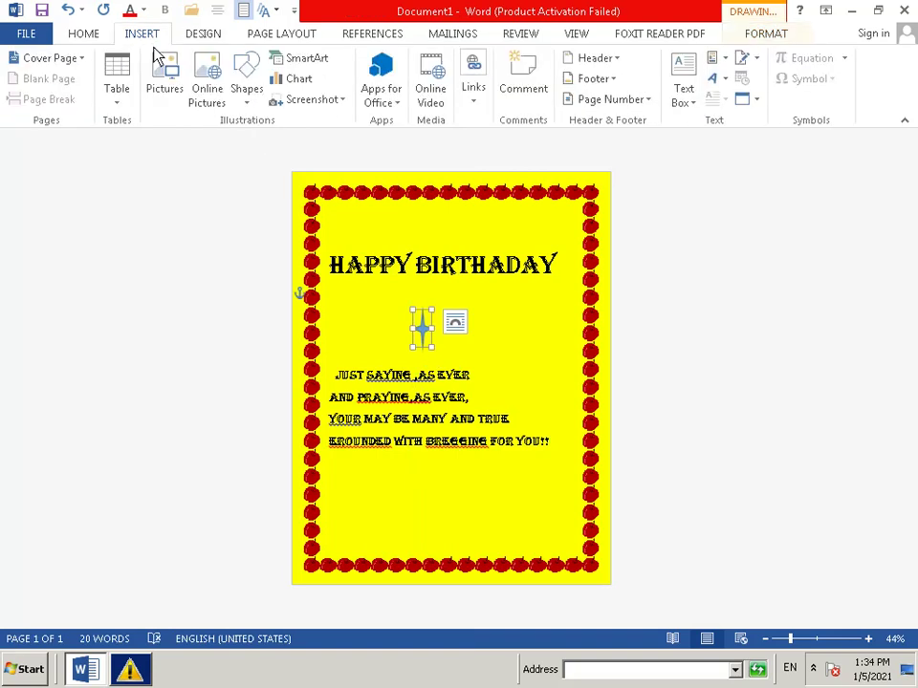
pyautogui.click(251, 95)
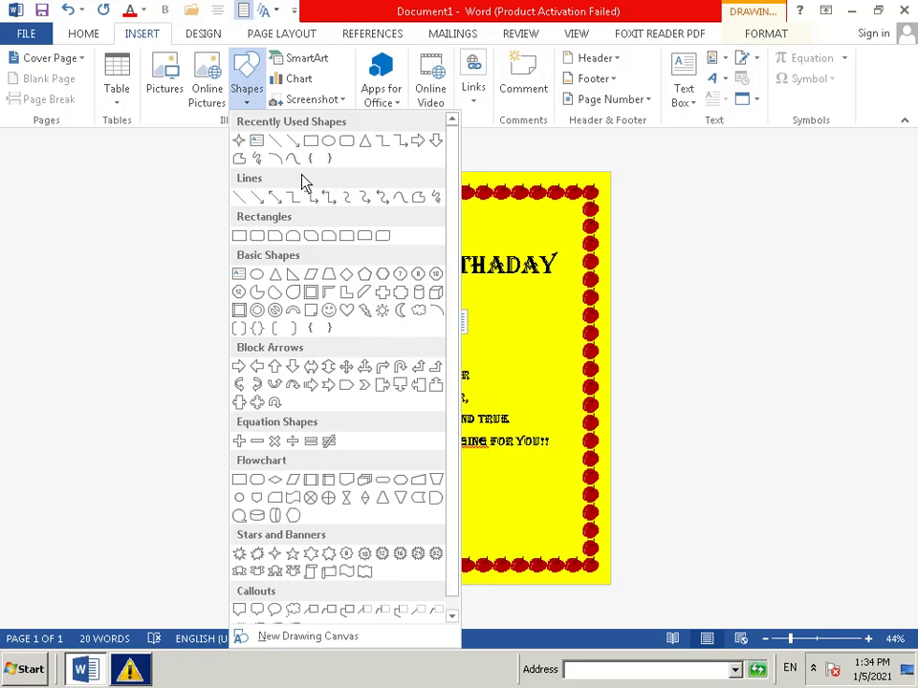
pyautogui.click(287, 555)
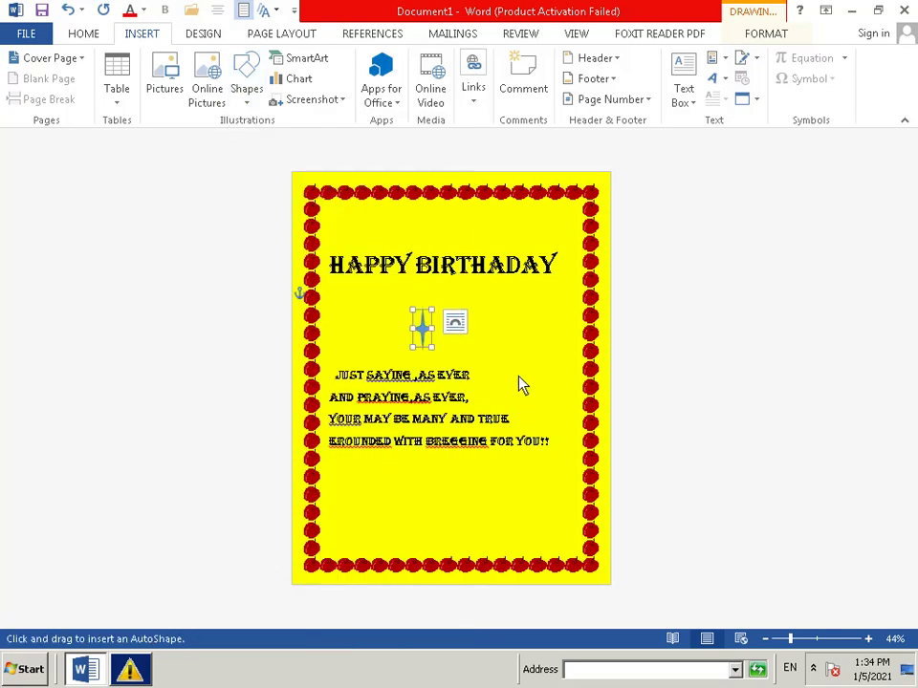
pyautogui.moveTo(547, 418); pyautogui.dragTo(564, 420)
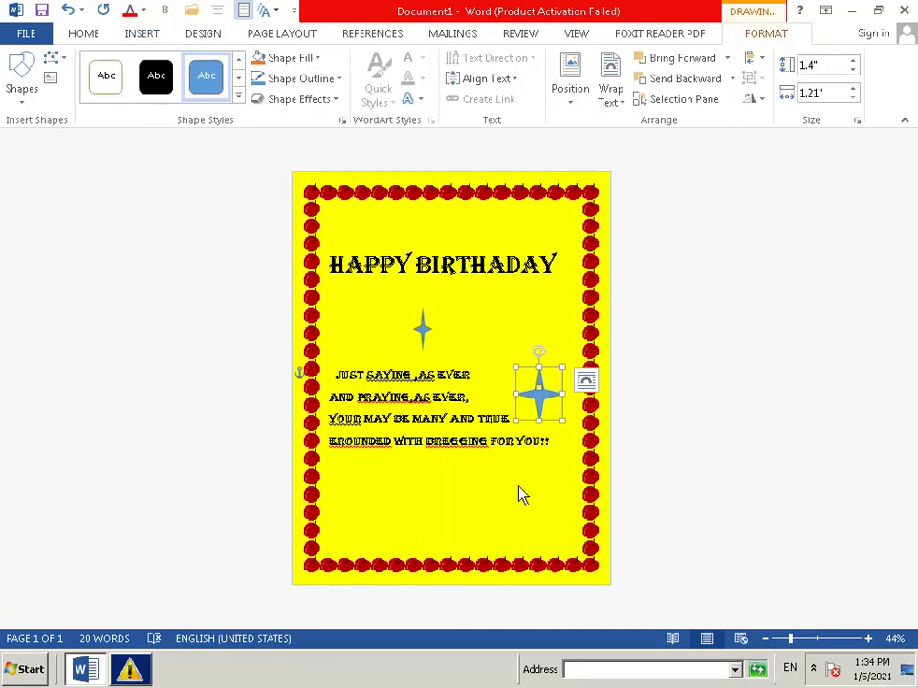
pyautogui.click(497, 526)
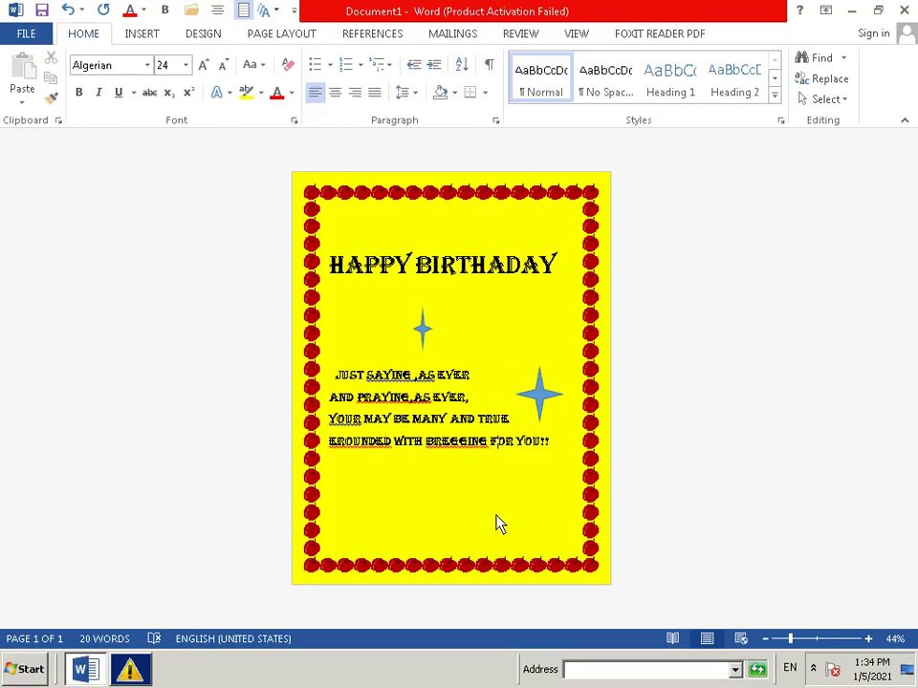
# Start a new Tab-indented line below the verse, trying sizes 36 and 24.
pyautogui.click(551, 451)
pyautogui.press('Return')
pyautogui.press('Return')
pyautogui.press('Tab')
pyautogui.press('Tab')
pyautogui.press('Tab')
pyautogui.press('Tab')
pyautogui.press('Tab')
pyautogui.write('M')
pyautogui.press('BackSpace')
pyautogui.click(186, 65)
pyautogui.click(163, 307)
pyautogui.click(409, 565)
pyautogui.write('Re')
pyautogui.press('BackSpace')
pyautogui.press('BackSpace')
# Set the new line's font to Calibri Light at 48 point.
pyautogui.click(148, 65)
pyautogui.click(151, 113)
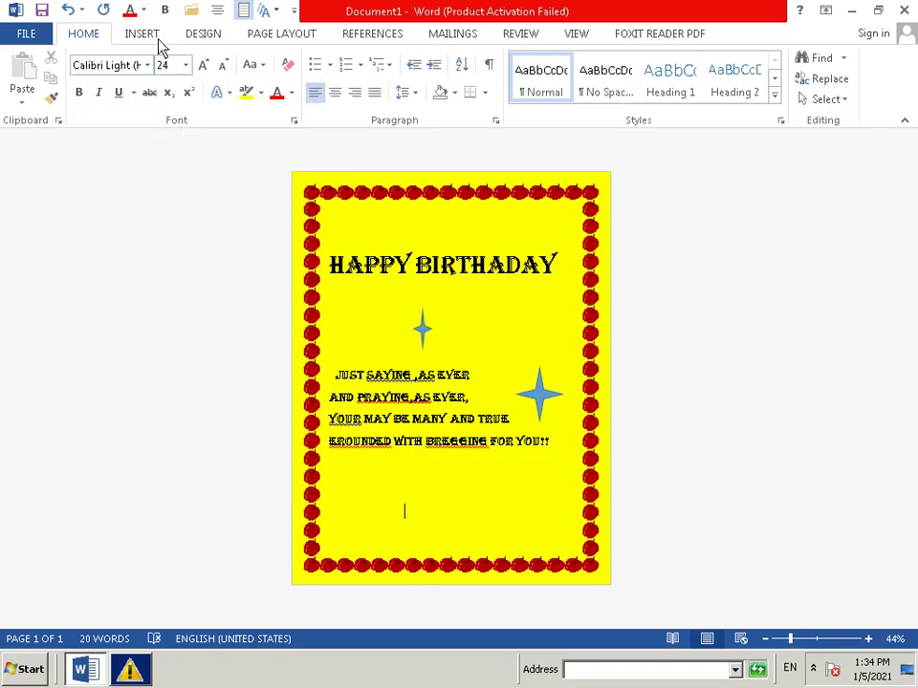
pyautogui.write('h')
pyautogui.press('BackSpace')
pyautogui.write('m')
pyautogui.press('BackSpace')
pyautogui.click(186, 65)
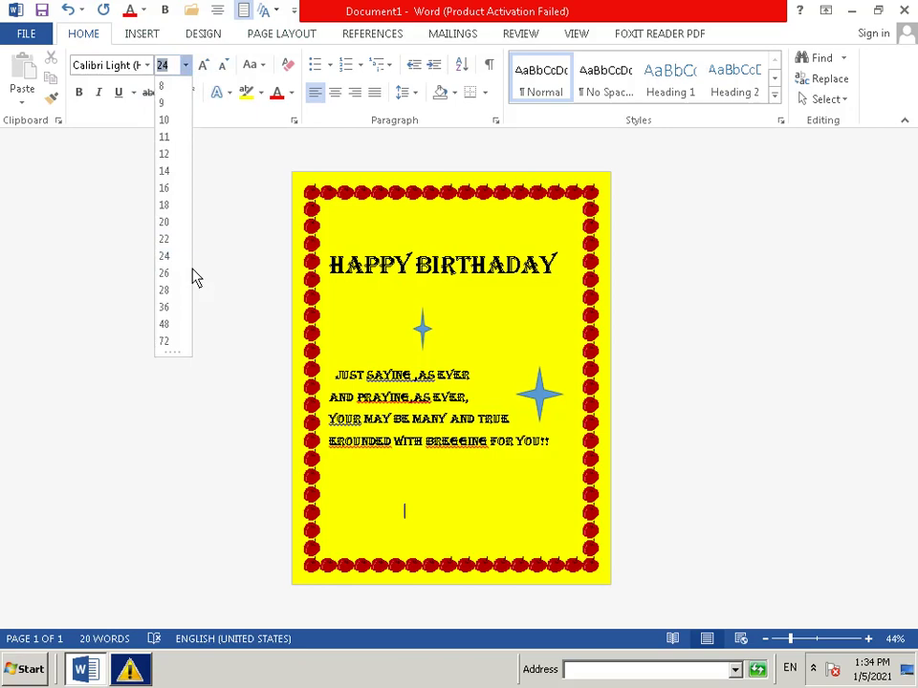
pyautogui.click(160, 331)
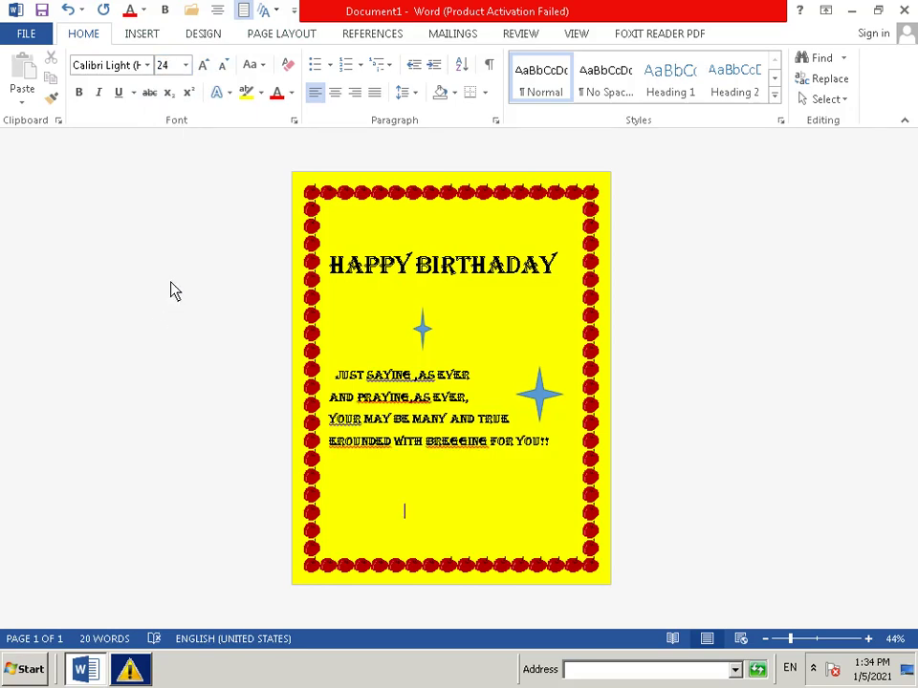
pyautogui.click(201, 66)
pyautogui.click(186, 67)
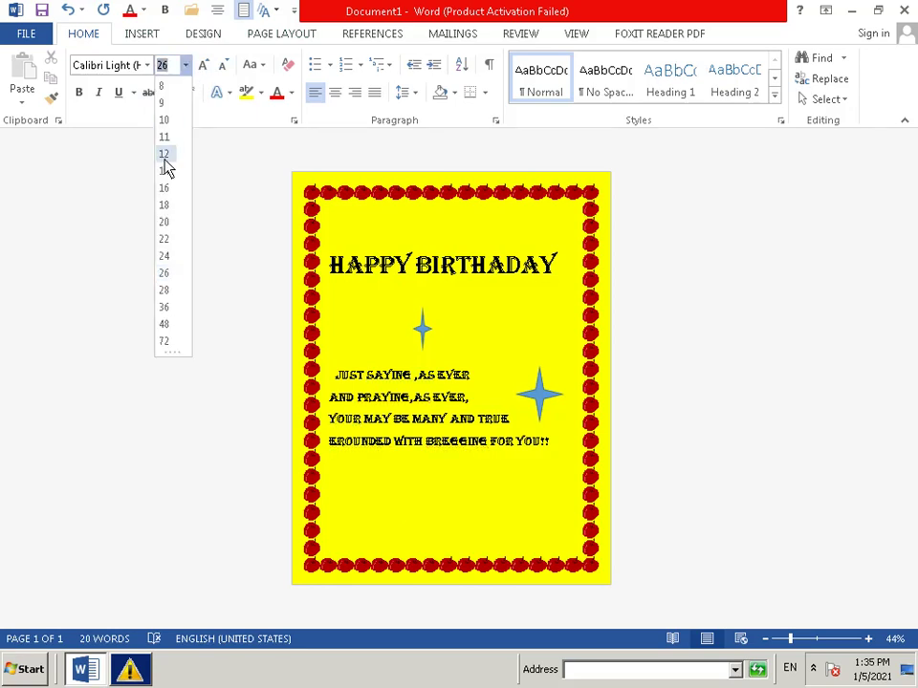
pyautogui.click(164, 326)
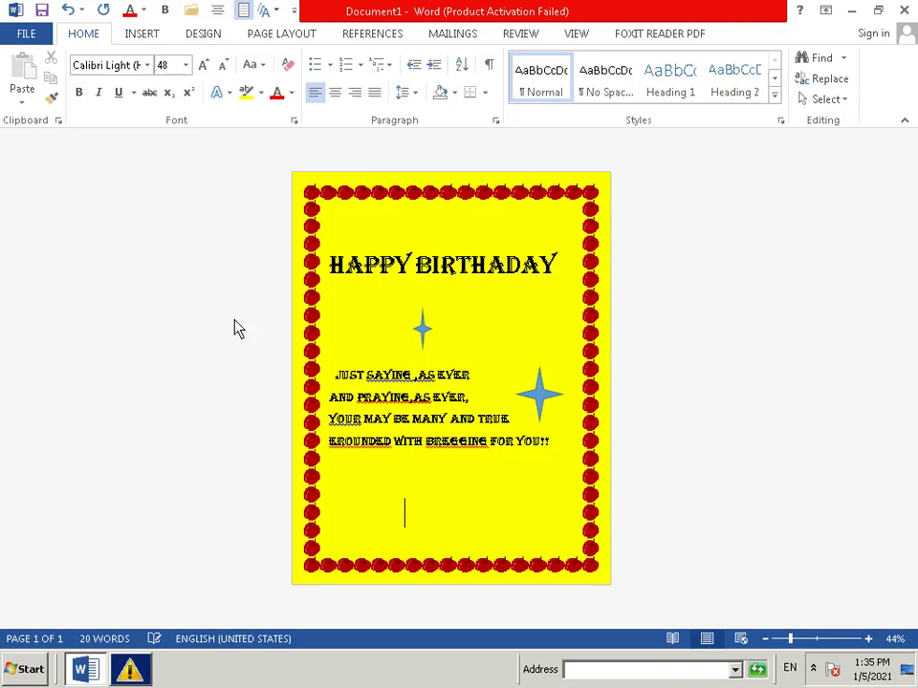
# Type the recipient's name on the new line.
pyautogui.write('m')
pyautogui.write('ot')
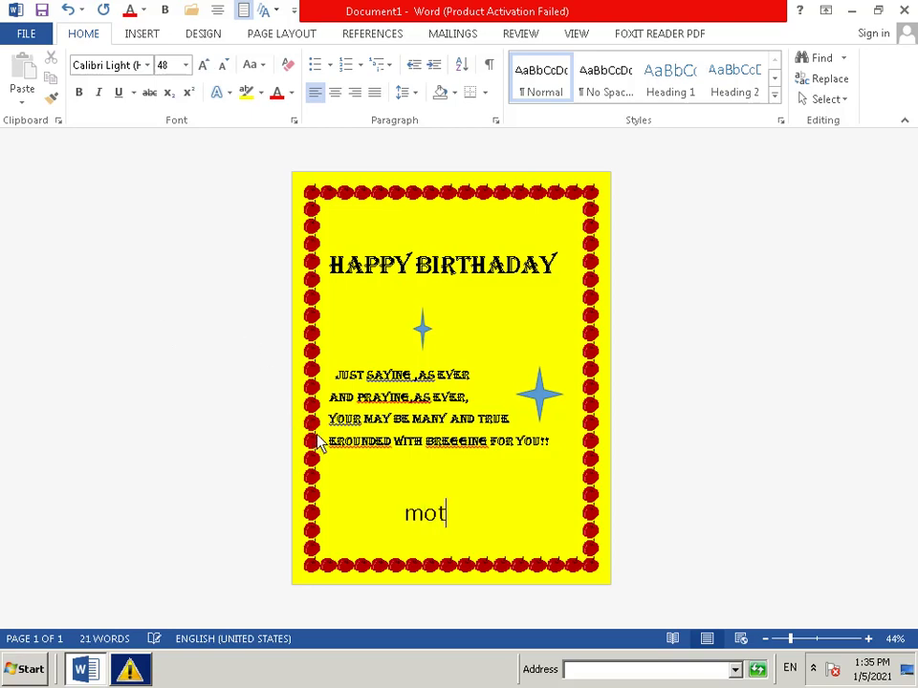
pyautogui.write('i')
pyautogui.press('BackSpace')
pyautogui.press('BackSpace')
pyautogui.press('BackSpace')
pyautogui.press('BackSpace')
pyautogui.write('m')
pyautogui.write('oti')
pyautogui.write('ra')
pyautogui.write('m')
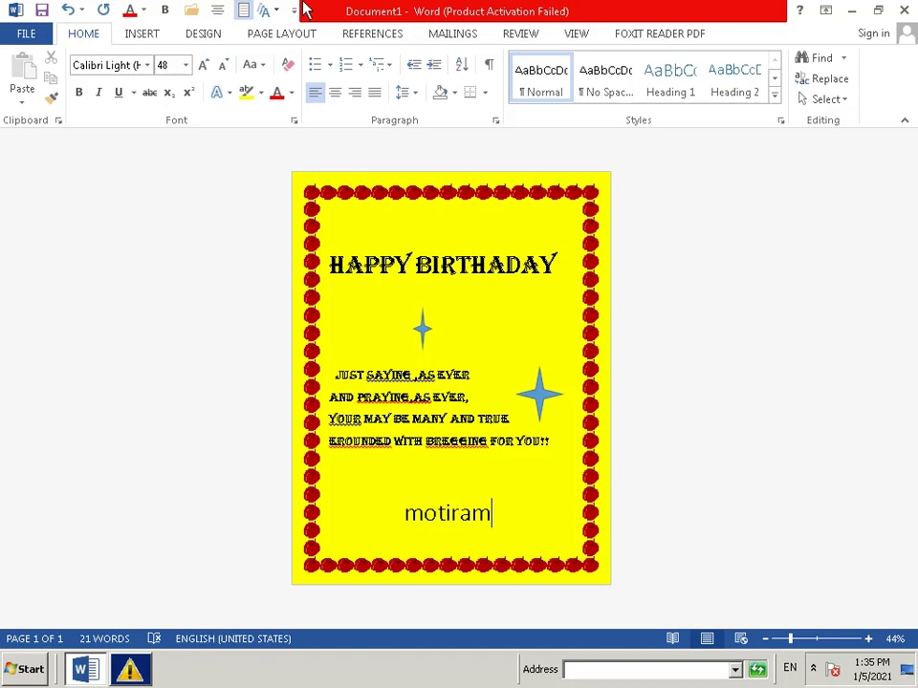
# Select the recipient's name and apply a bright green text highlight.
pyautogui.moveTo(392, 516); pyautogui.dragTo(492, 554)
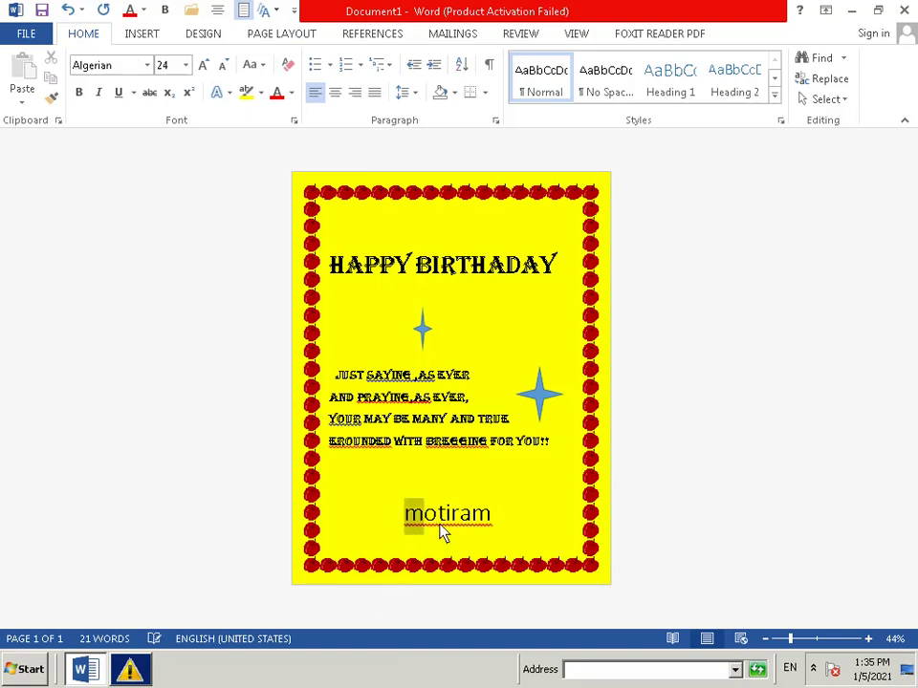
pyautogui.click(250, 95)
pyautogui.click(260, 95)
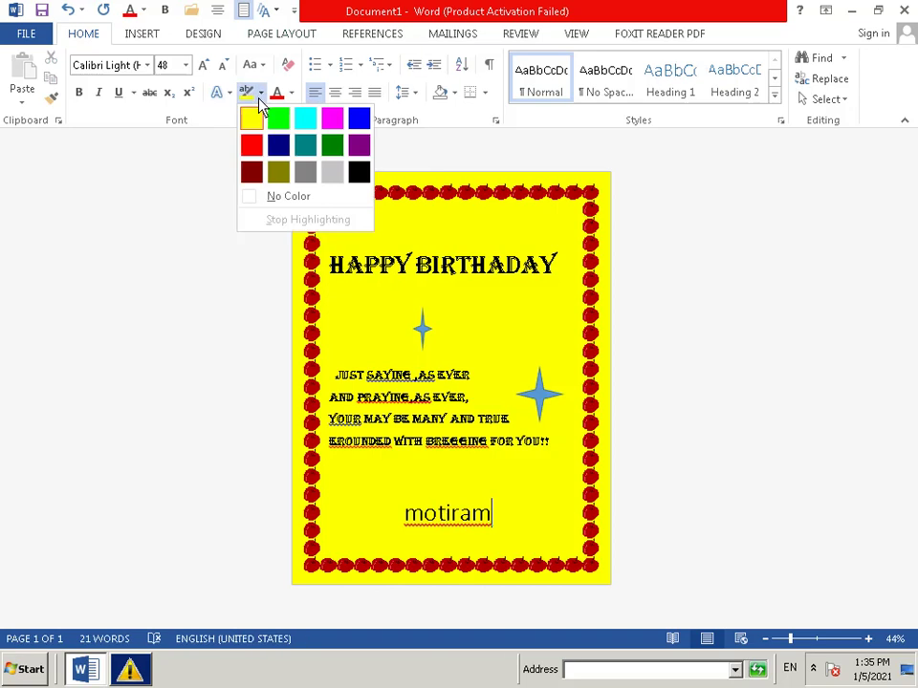
pyautogui.click(278, 120)
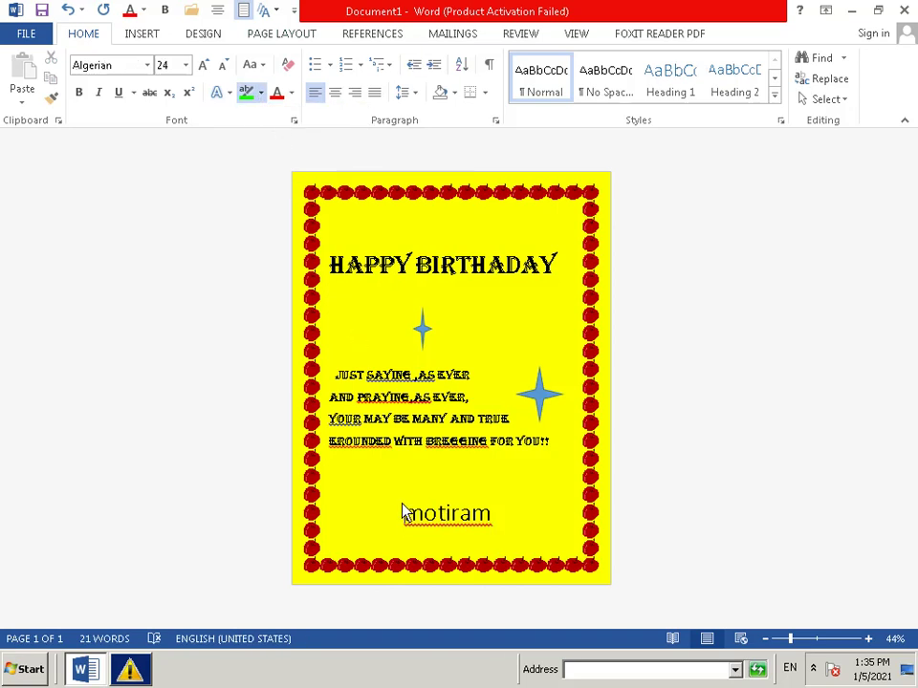
pyautogui.moveTo(403, 514); pyautogui.dragTo(454, 511)
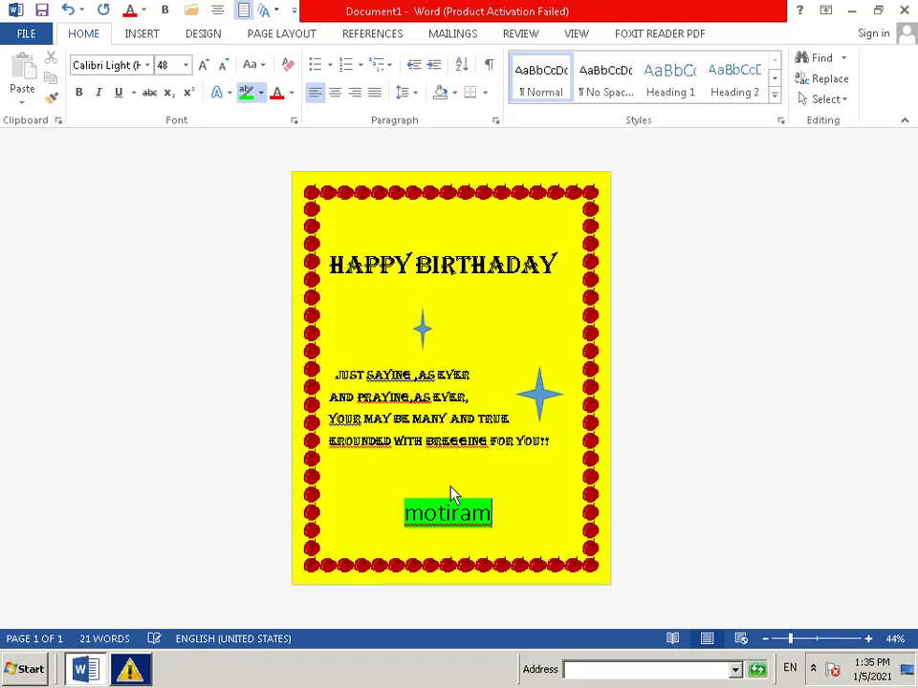
# Draw four-point stars above the title and a tall one near the top-right border.
pyautogui.click(170, 65)
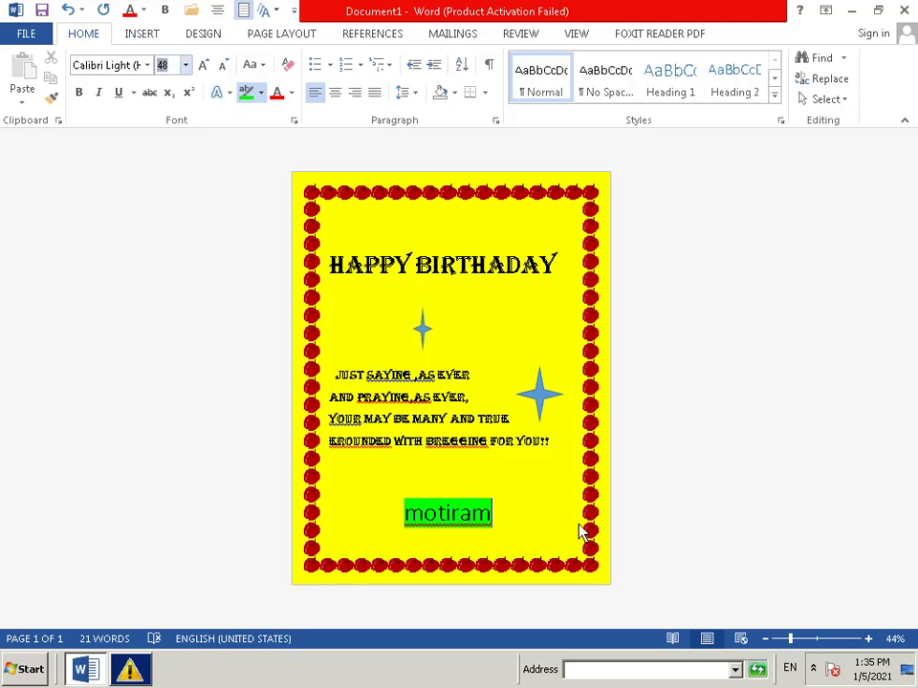
pyautogui.click(364, 246)
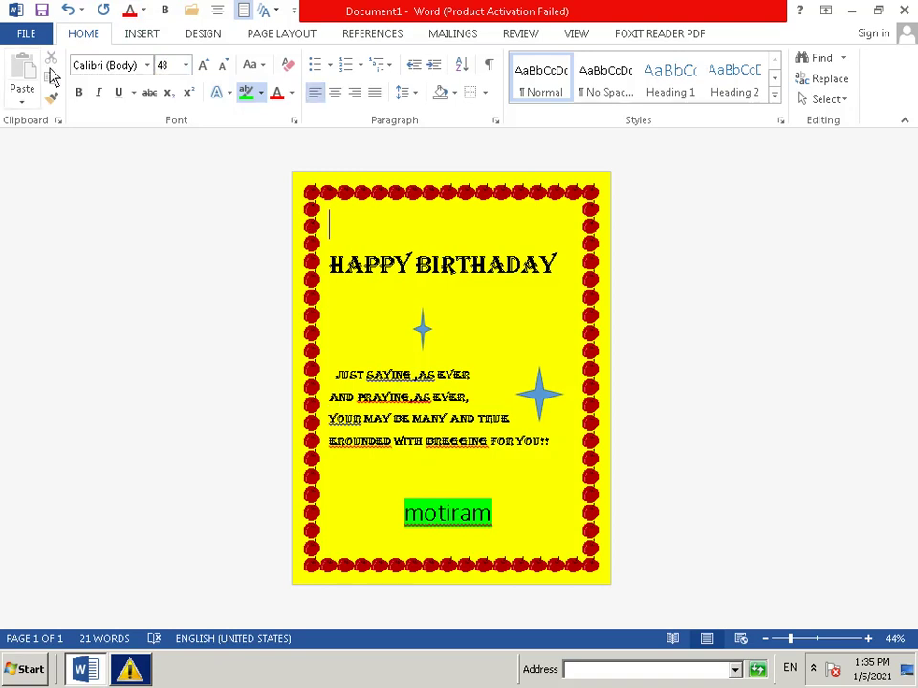
pyautogui.click(144, 35)
pyautogui.click(249, 91)
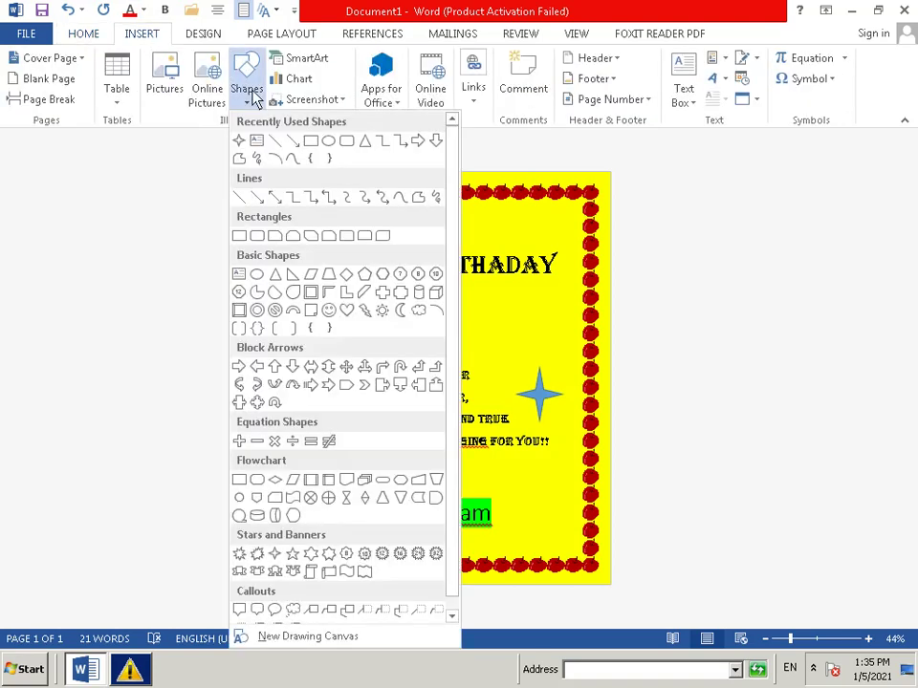
pyautogui.click(275, 555)
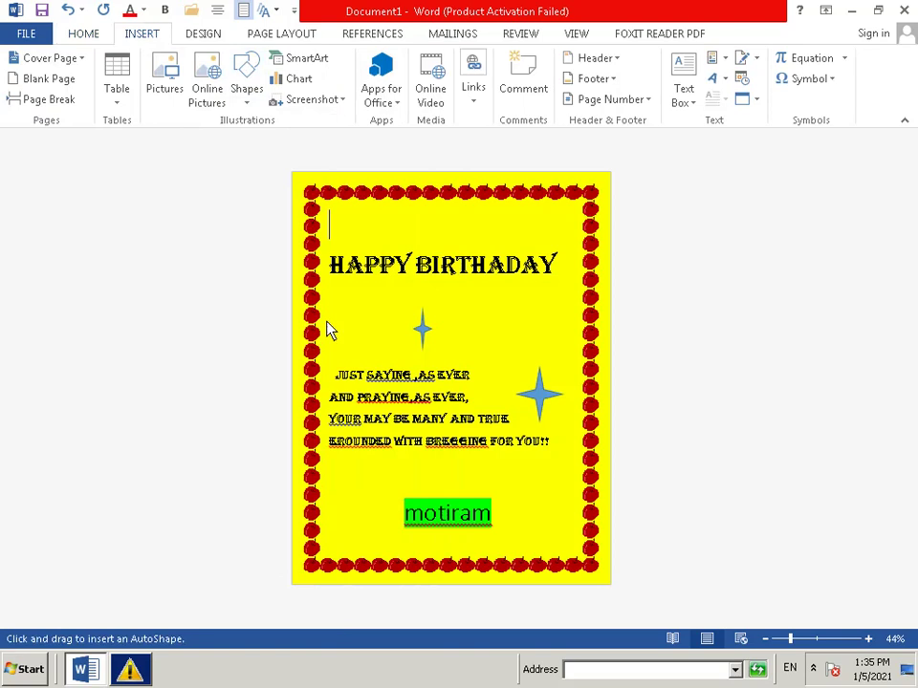
pyautogui.moveTo(362, 225); pyautogui.dragTo(424, 251)
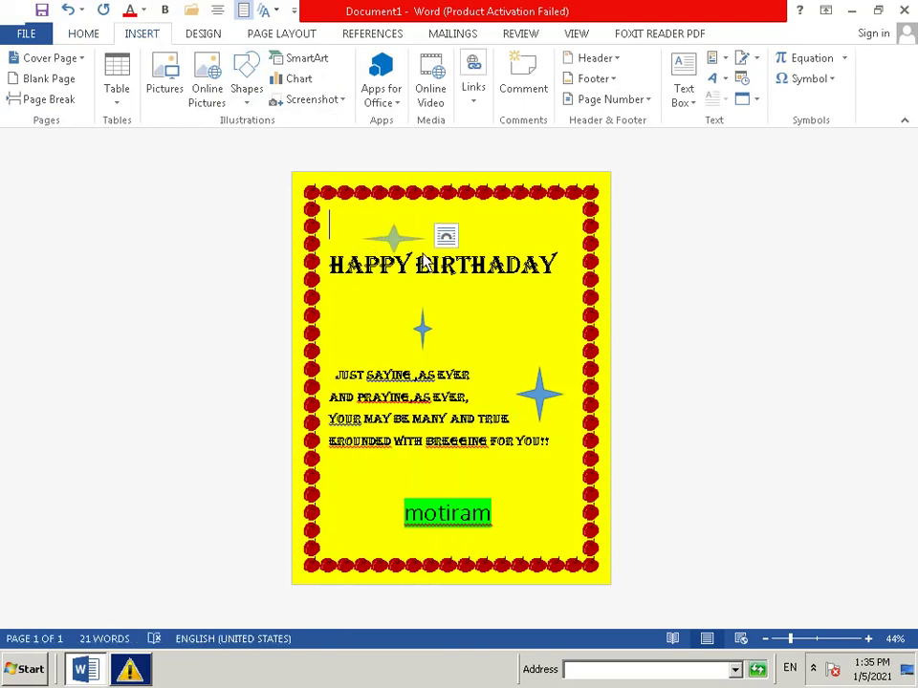
pyautogui.click(138, 36)
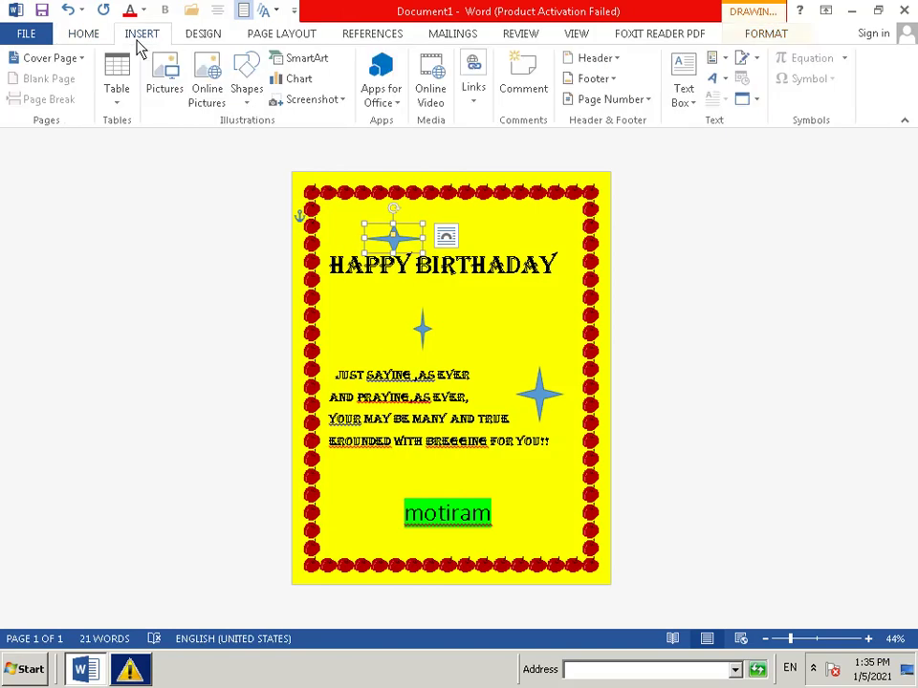
pyautogui.click(250, 94)
pyautogui.click(276, 554)
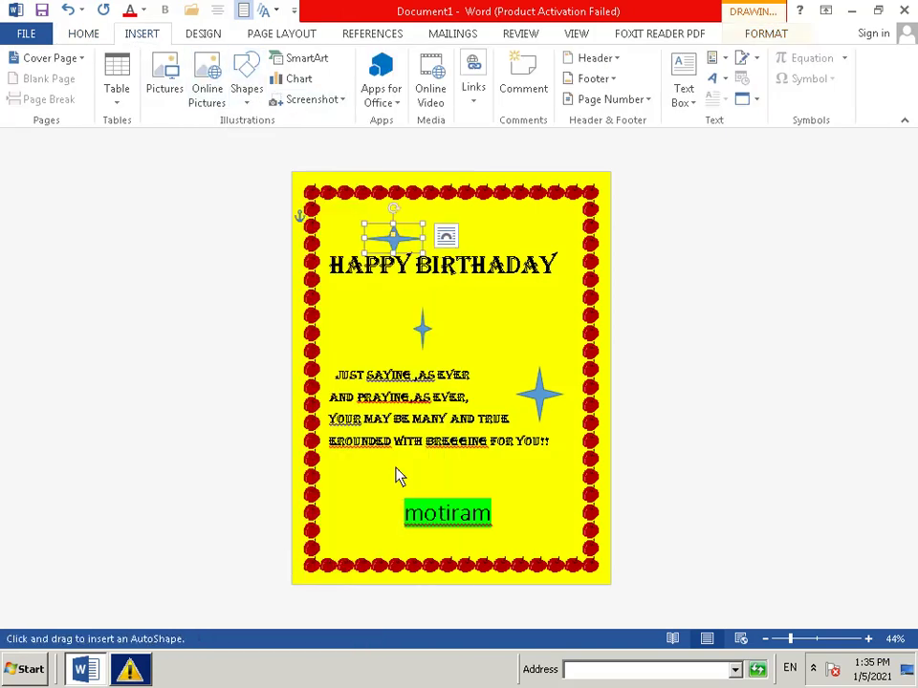
pyautogui.moveTo(555, 212); pyautogui.dragTo(589, 287)
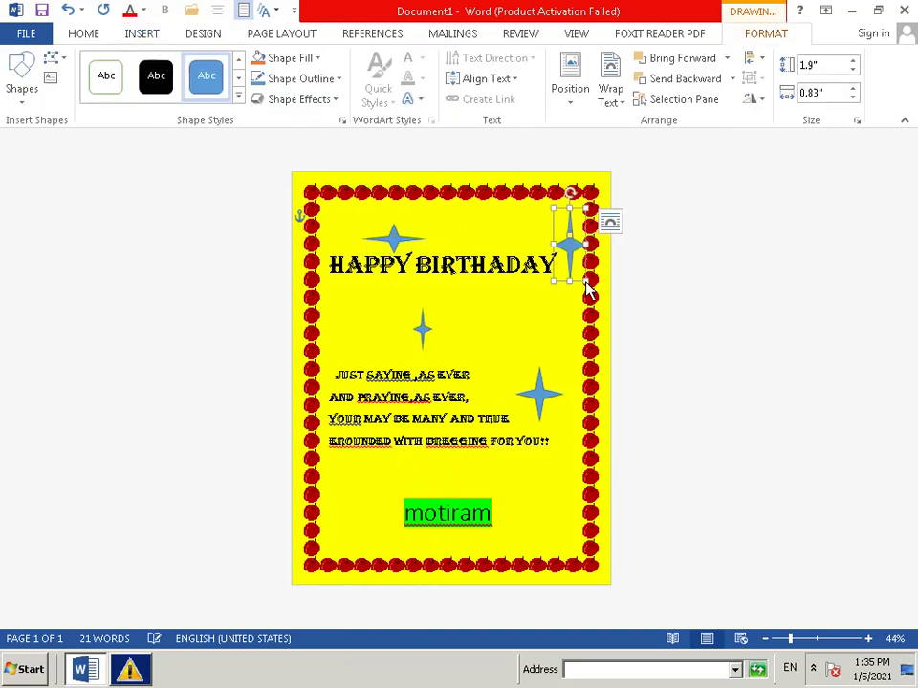
# Add stars right of the centre star and below the title on the left.
pyautogui.click(143, 34)
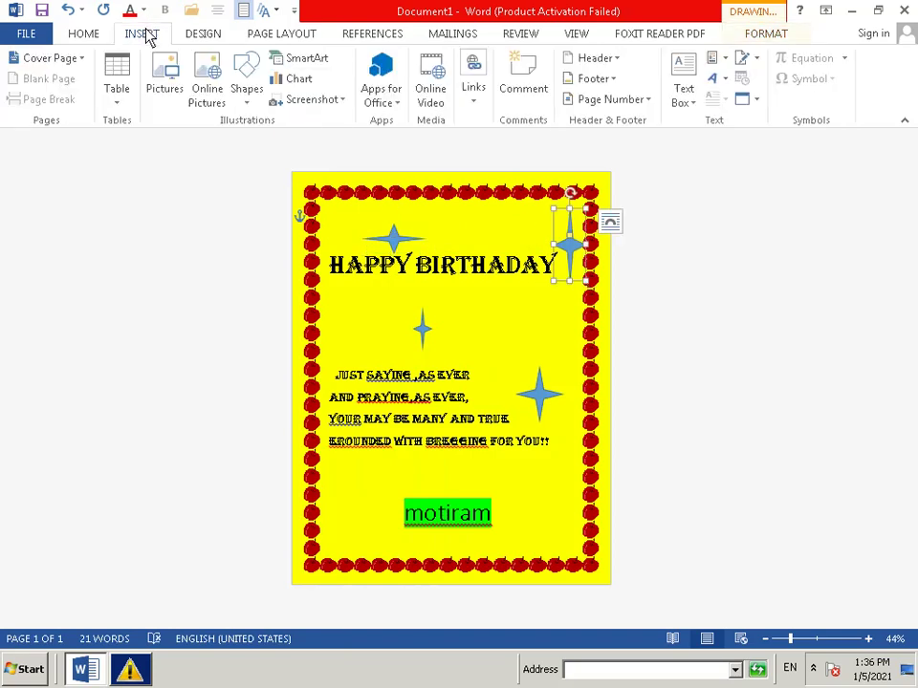
pyautogui.click(250, 96)
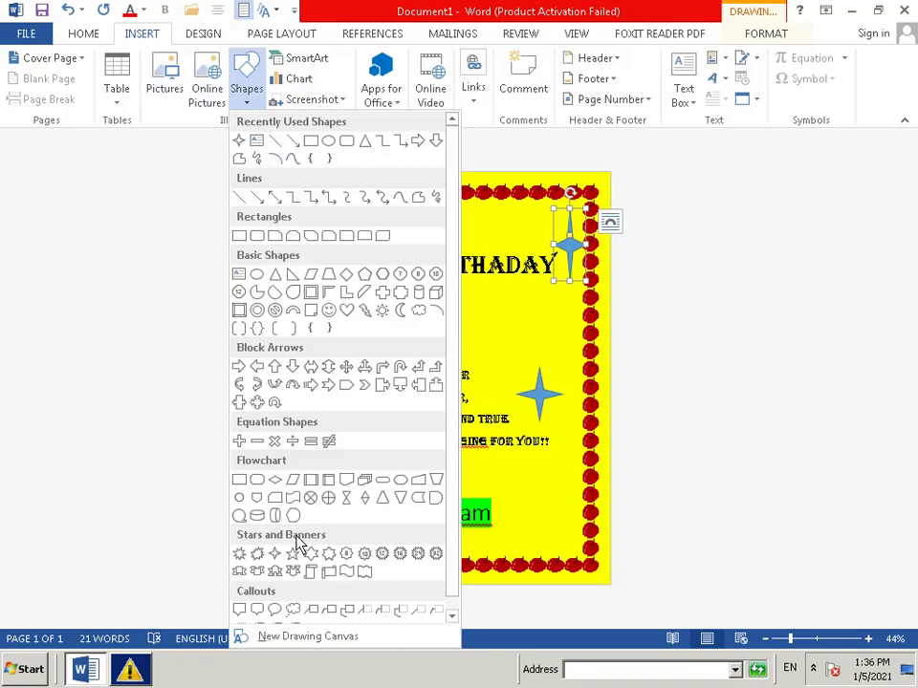
pyautogui.click(270, 555)
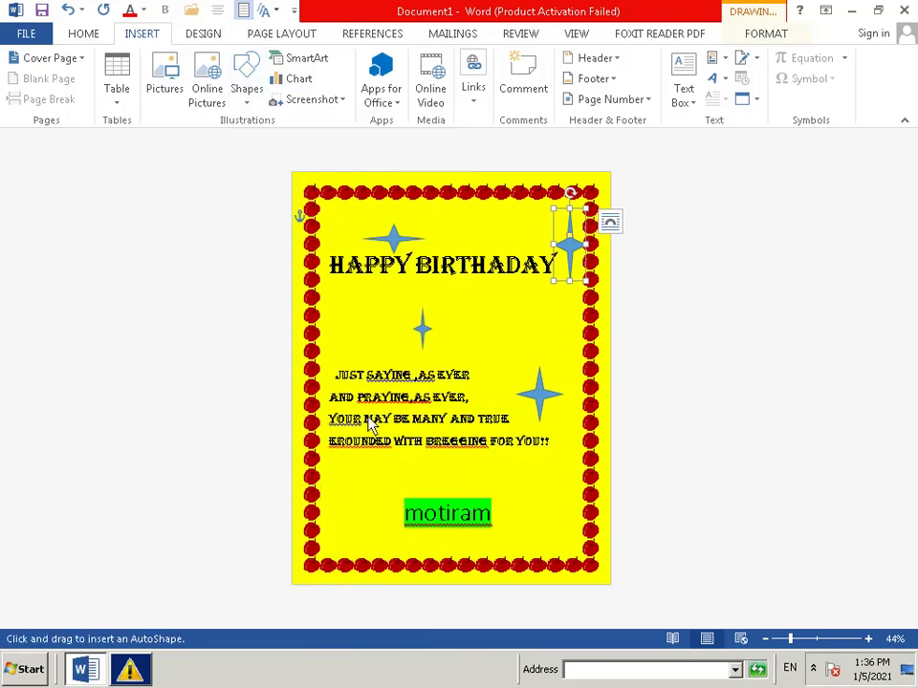
pyautogui.moveTo(505, 307); pyautogui.dragTo(540, 361)
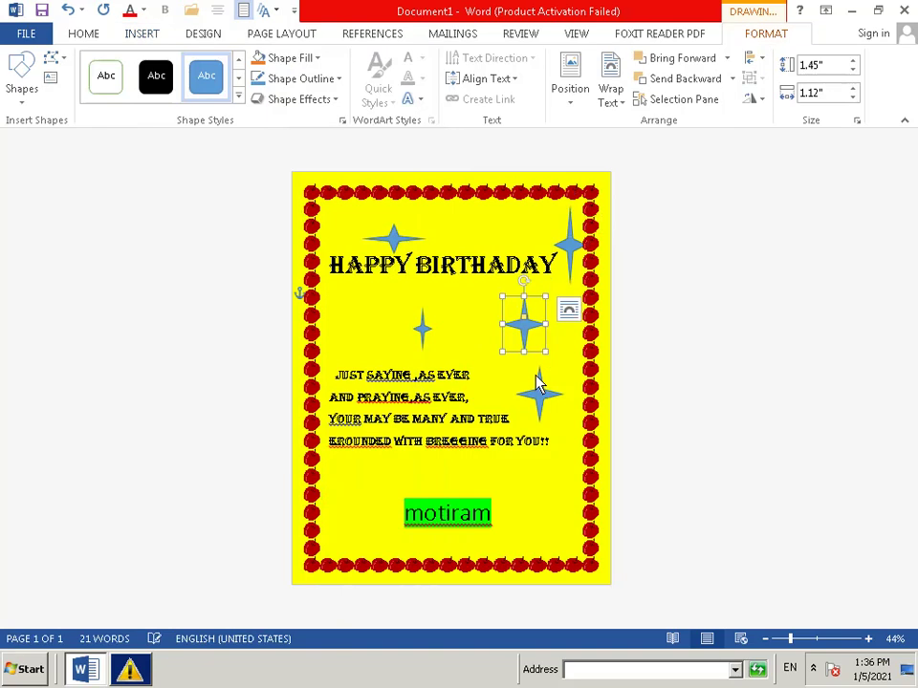
pyautogui.click(144, 34)
pyautogui.click(249, 102)
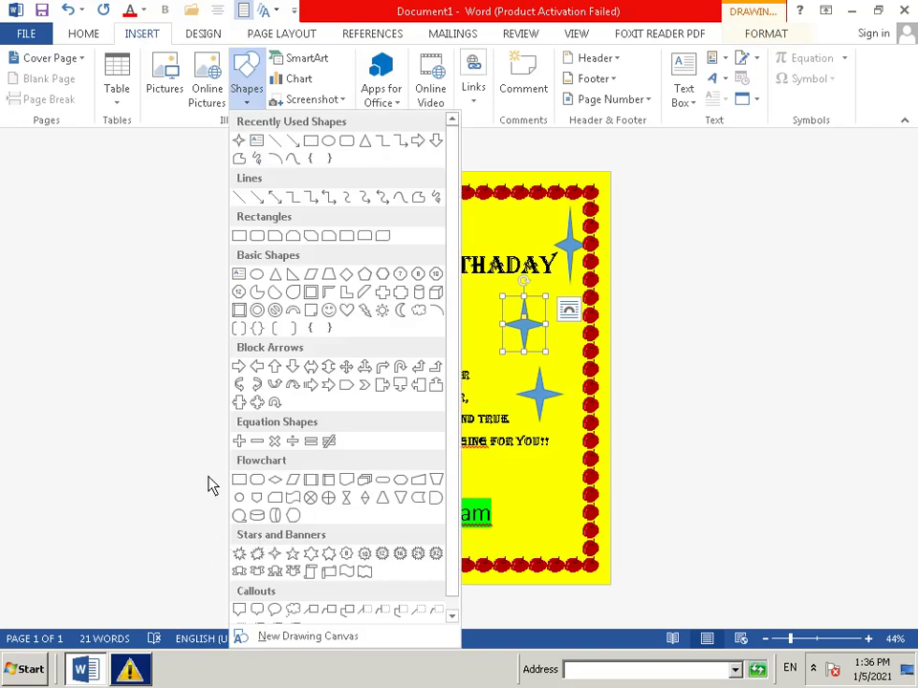
pyautogui.click(274, 553)
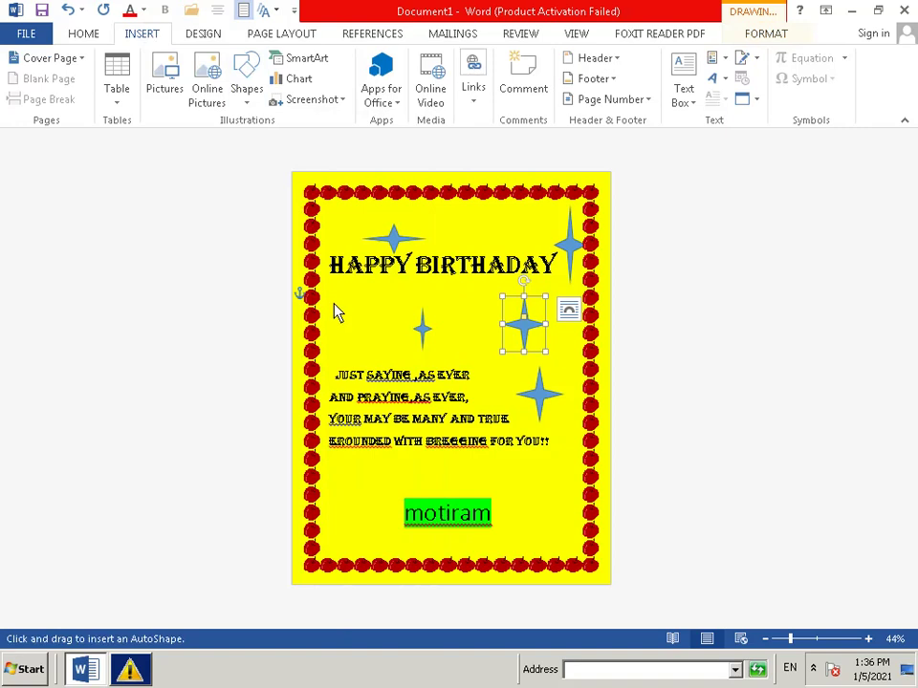
pyautogui.moveTo(333, 303); pyautogui.dragTo(370, 363)
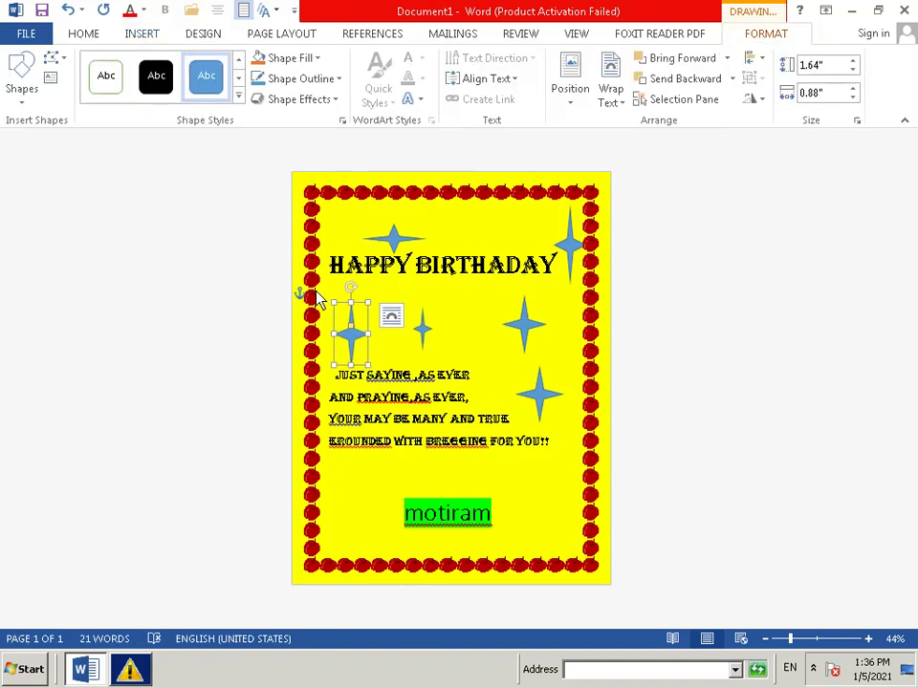
# Draw two stars flanking the recipient's name at the bottom of the card.
pyautogui.click(134, 35)
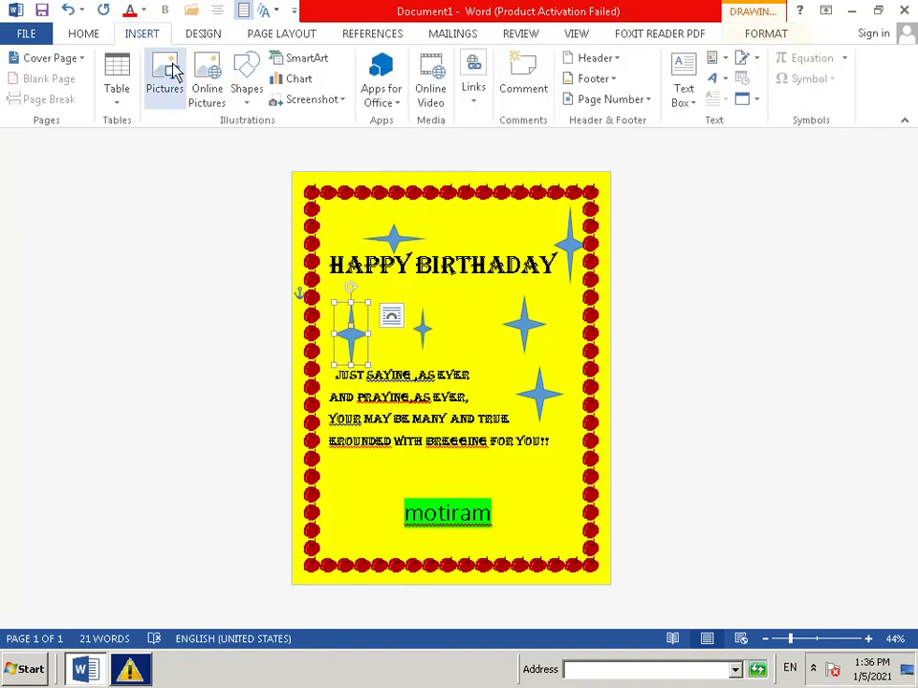
pyautogui.click(247, 87)
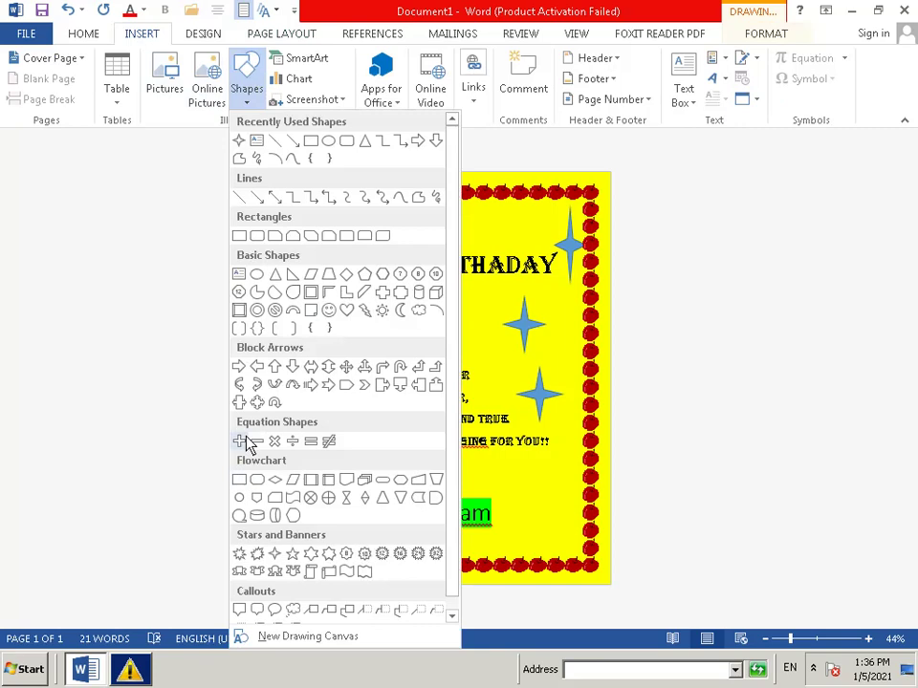
pyautogui.click(274, 555)
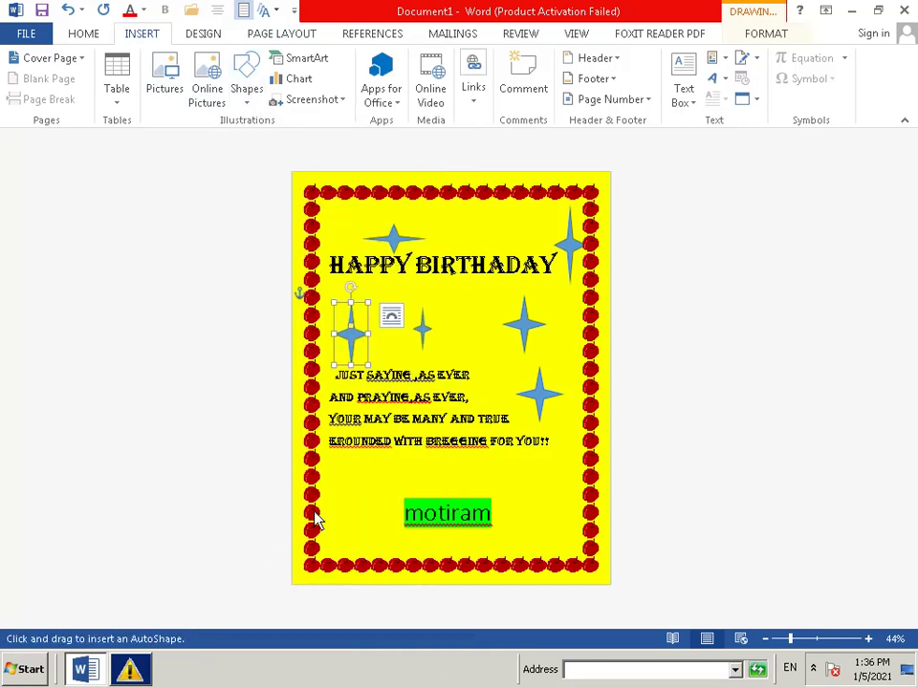
pyautogui.moveTo(335, 505)
pyautogui.mouseDown()
pyautogui.moveTo(369, 527)
pyautogui.moveTo(389, 569)
pyautogui.mouseUp()
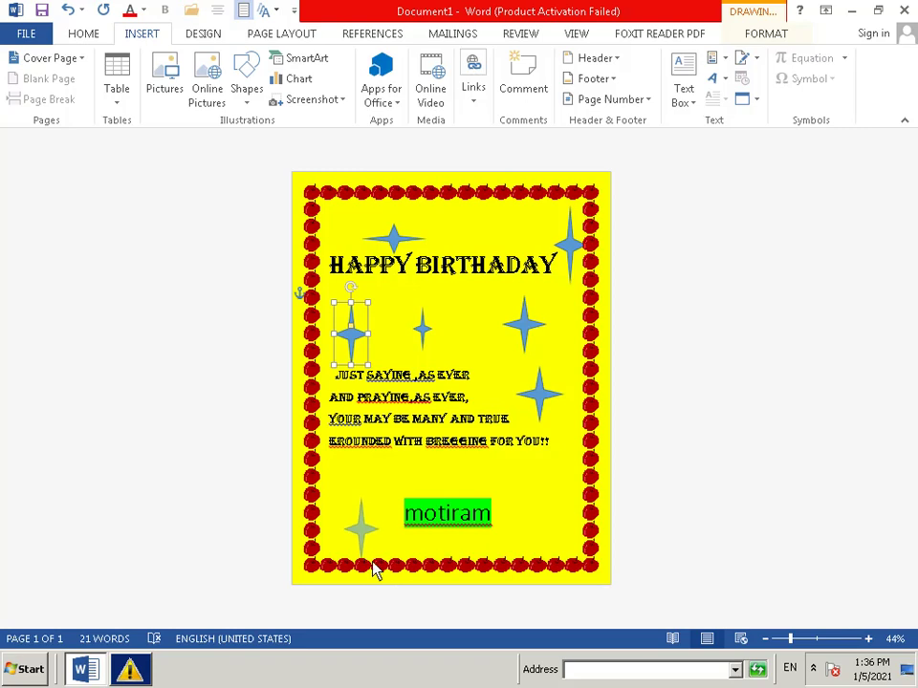
pyautogui.moveTo(387, 569); pyautogui.dragTo(369, 571)
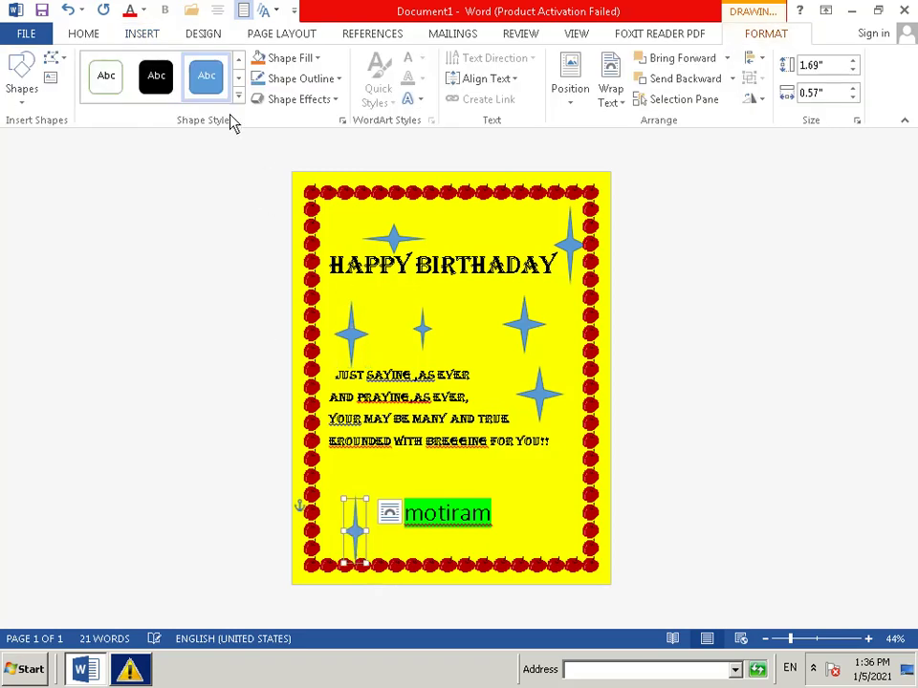
pyautogui.click(142, 35)
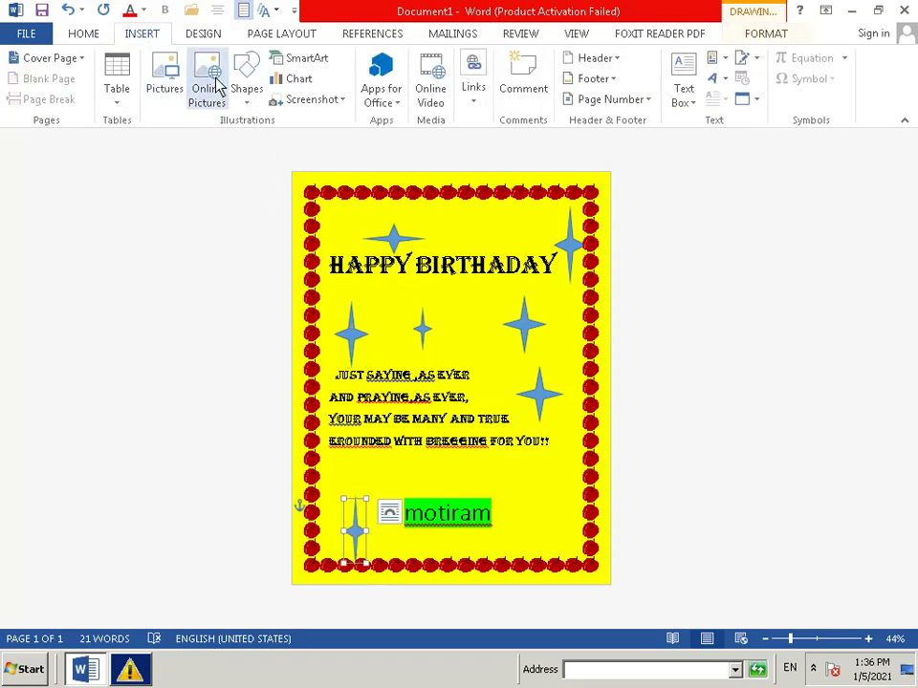
pyautogui.click(243, 88)
pyautogui.click(271, 556)
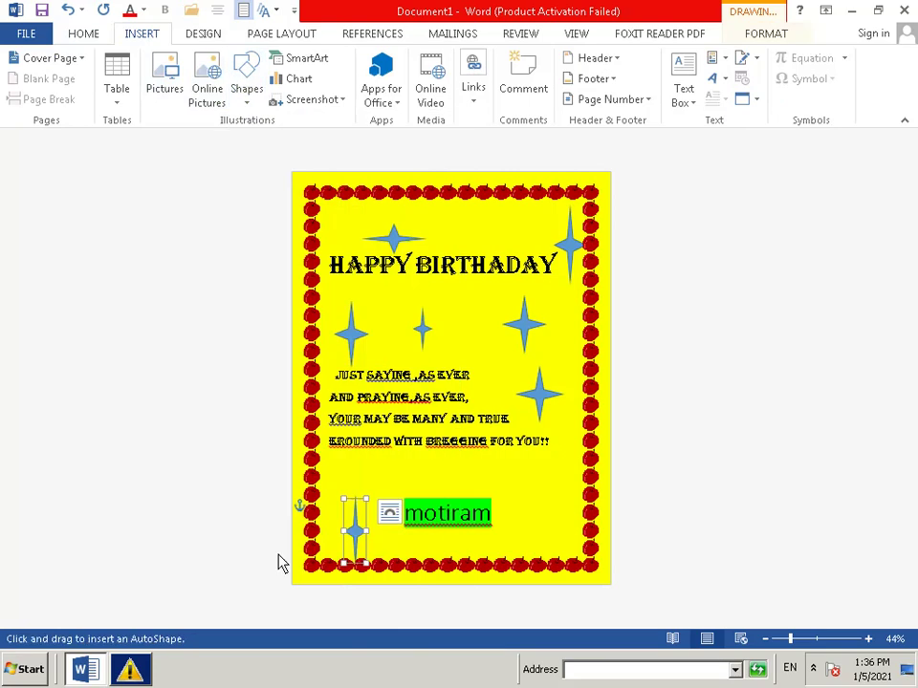
pyautogui.moveTo(502, 475); pyautogui.dragTo(561, 552)
pyautogui.click(435, 435)
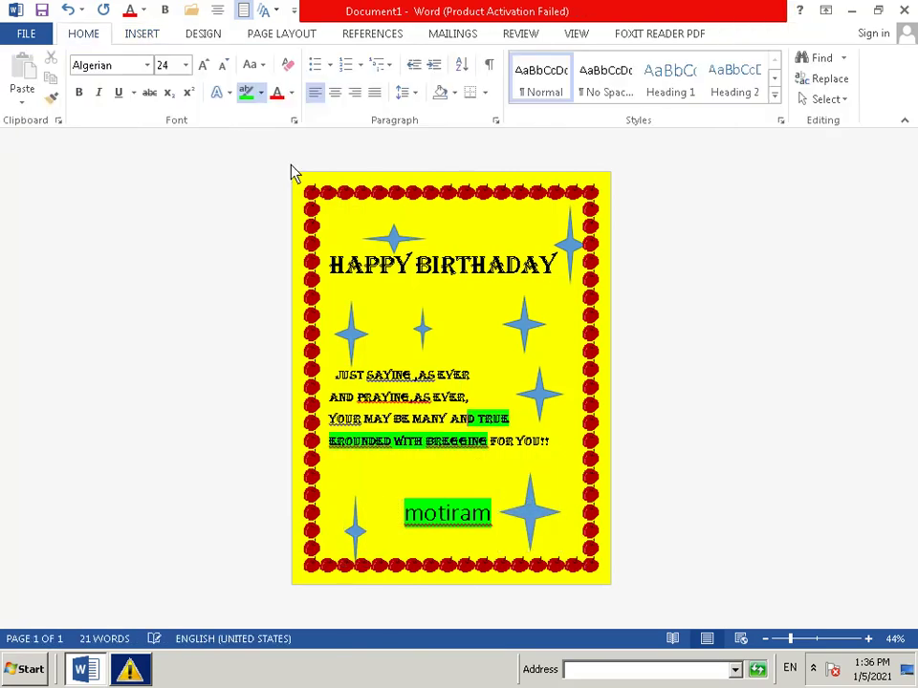
pyautogui.click(205, 36)
pyautogui.click(803, 113)
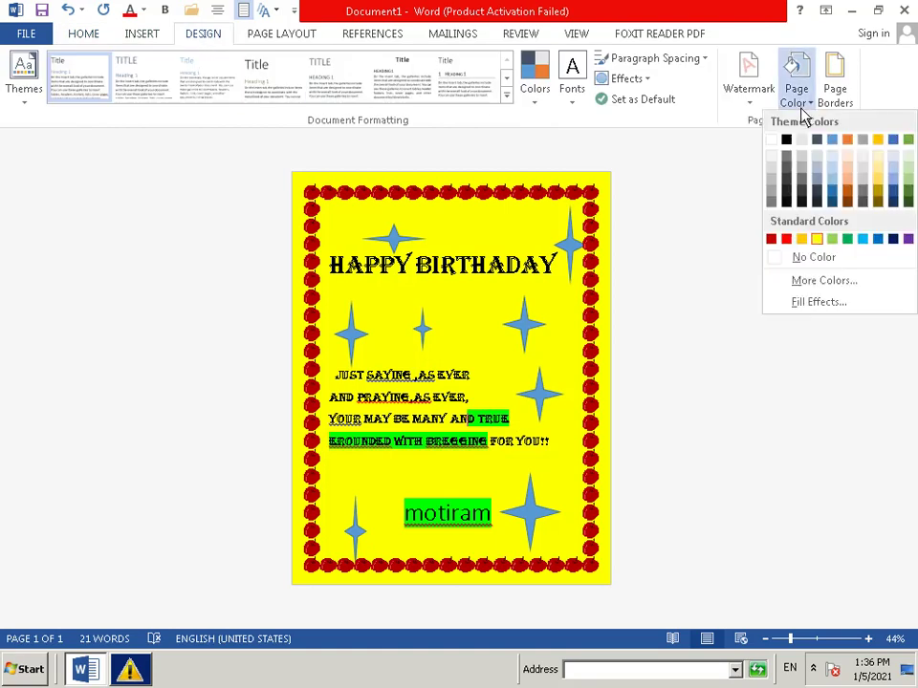
# Fill the page with a two-colour horizontal gradient, red to black, via Fill Effects.
pyautogui.click(821, 302)
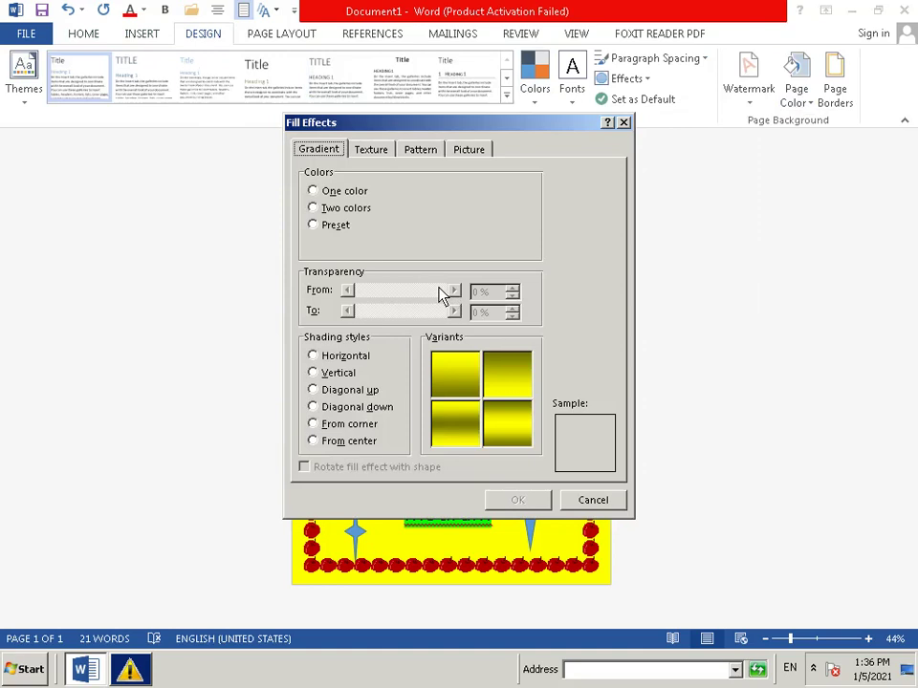
pyautogui.click(349, 207)
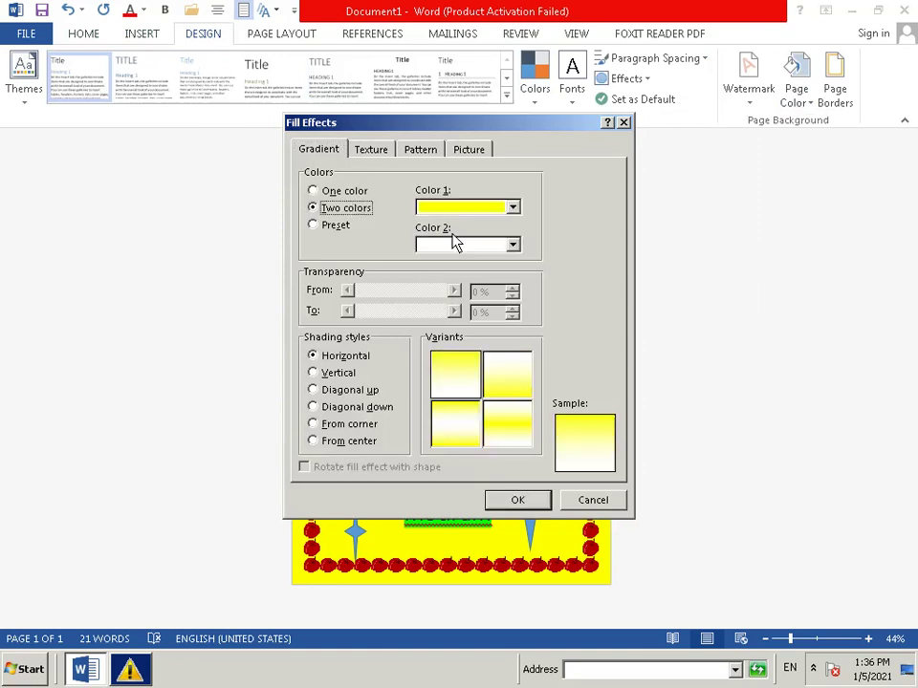
pyautogui.click(513, 243)
pyautogui.click(452, 313)
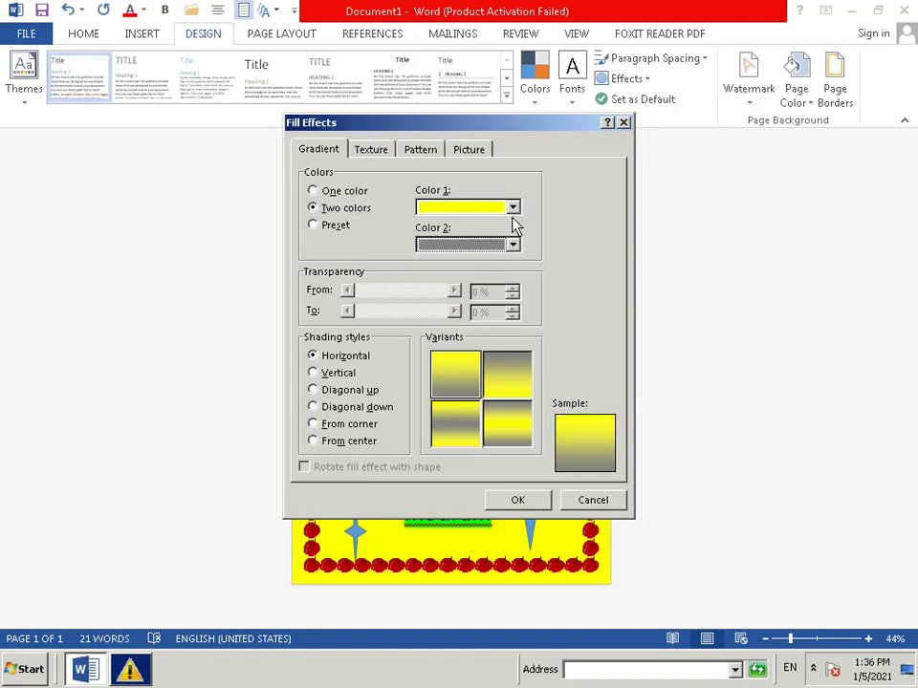
pyautogui.click(514, 244)
pyautogui.click(440, 338)
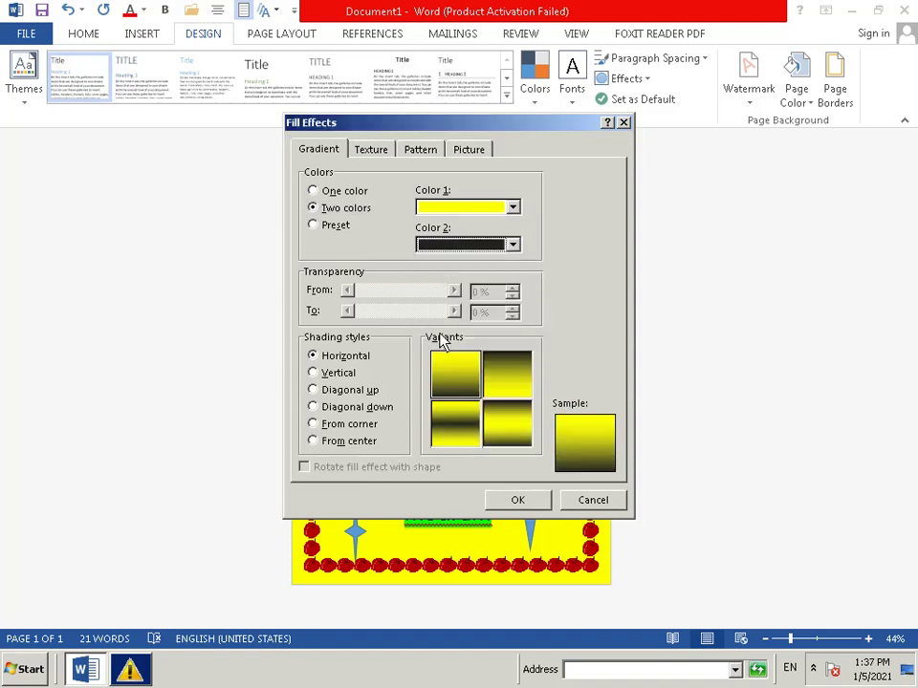
pyautogui.click(514, 207)
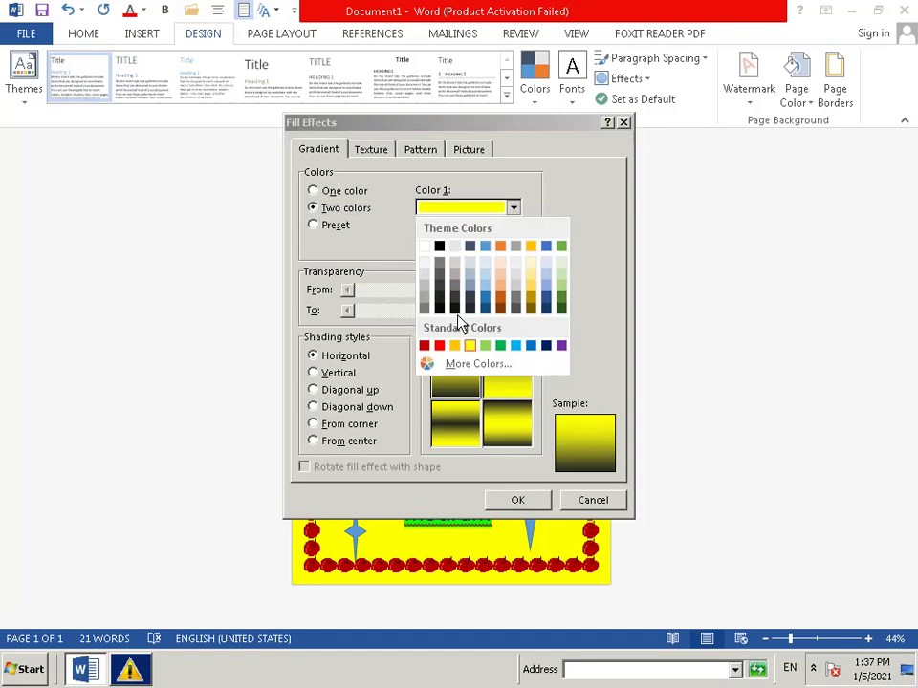
pyautogui.click(440, 346)
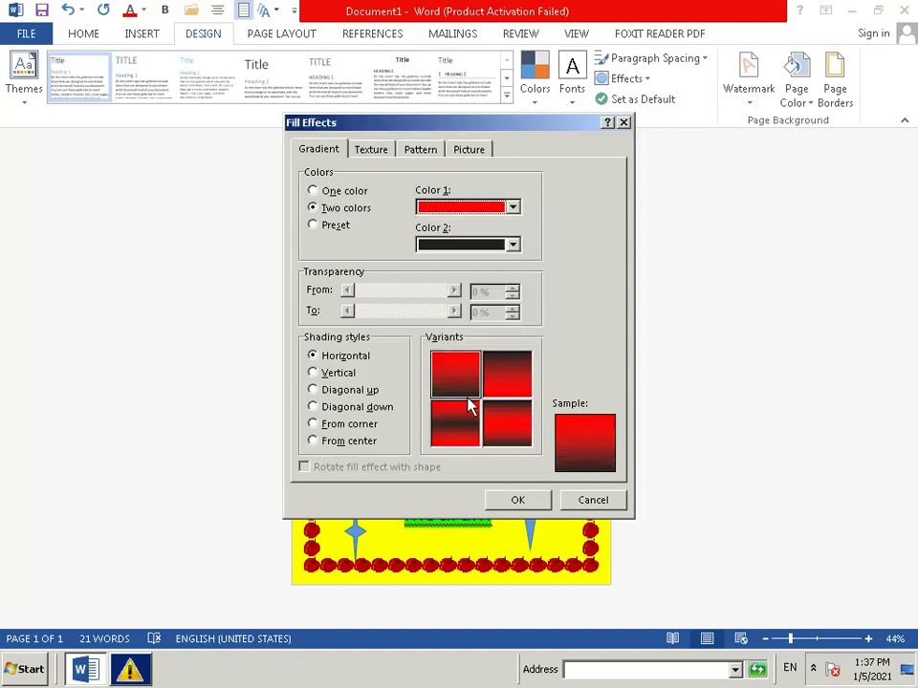
pyautogui.click(457, 438)
pyautogui.press('Return')
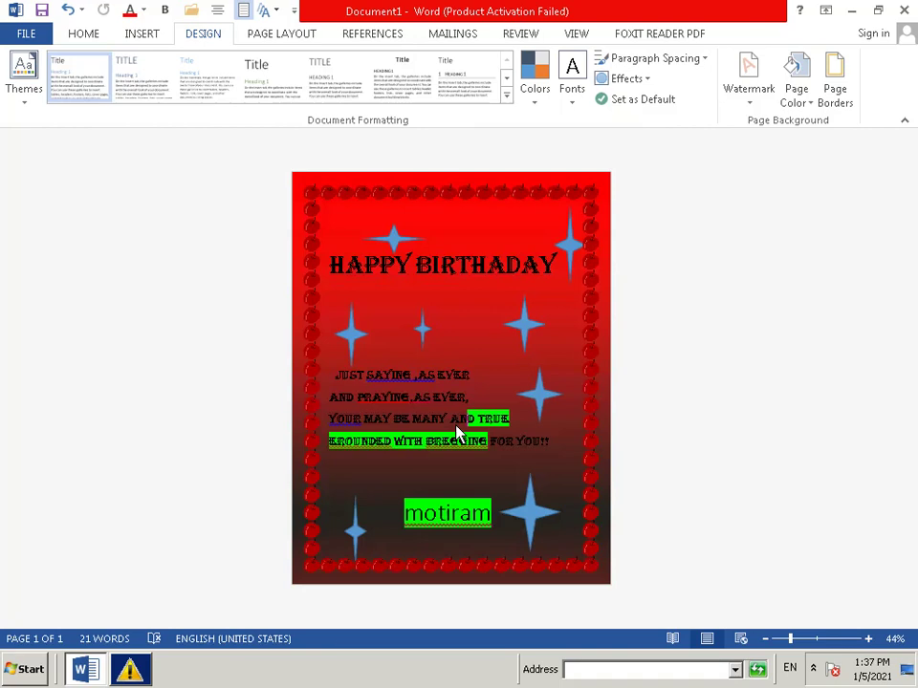
pyautogui.click(806, 641)
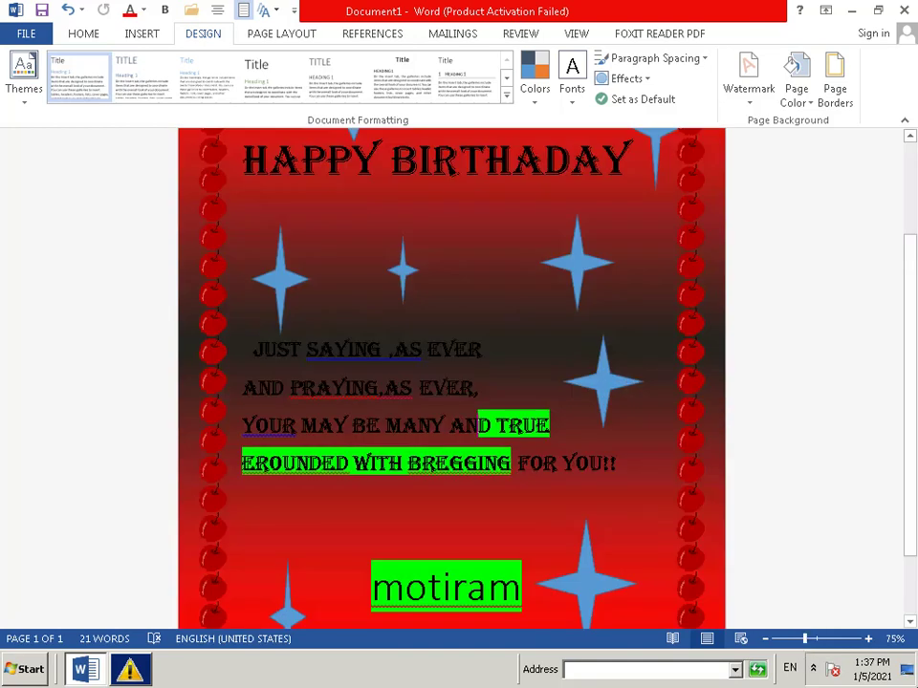
pyautogui.click(796, 639)
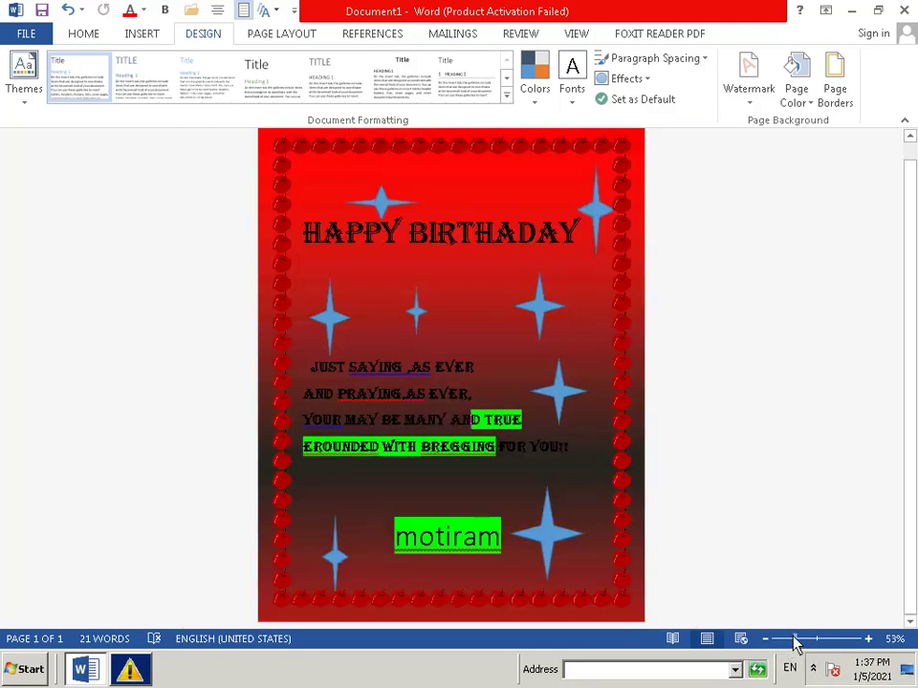
pyautogui.click(792, 640)
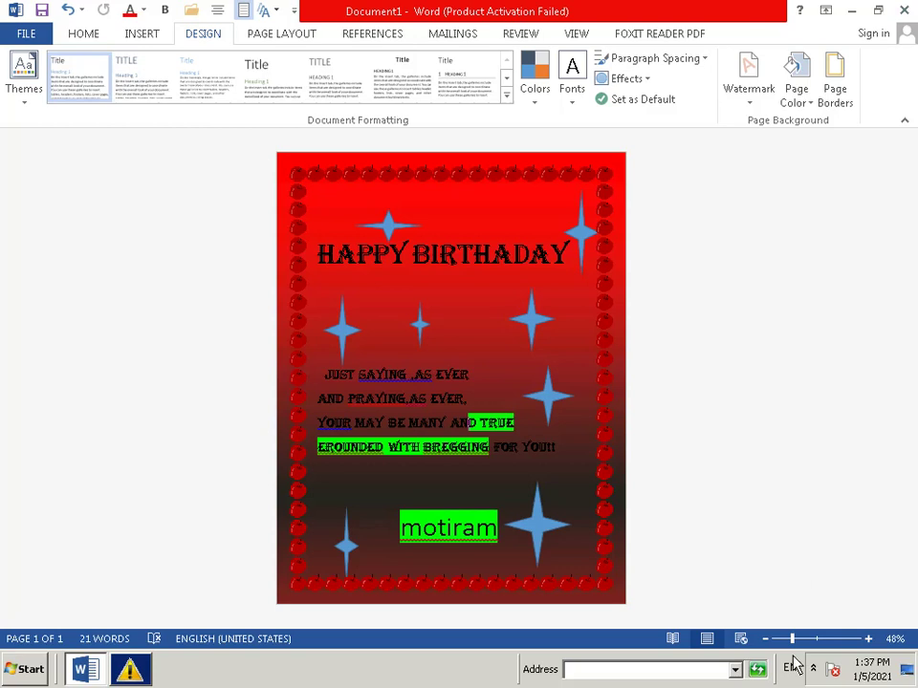
pyautogui.click(813, 668)
pyautogui.click(811, 594)
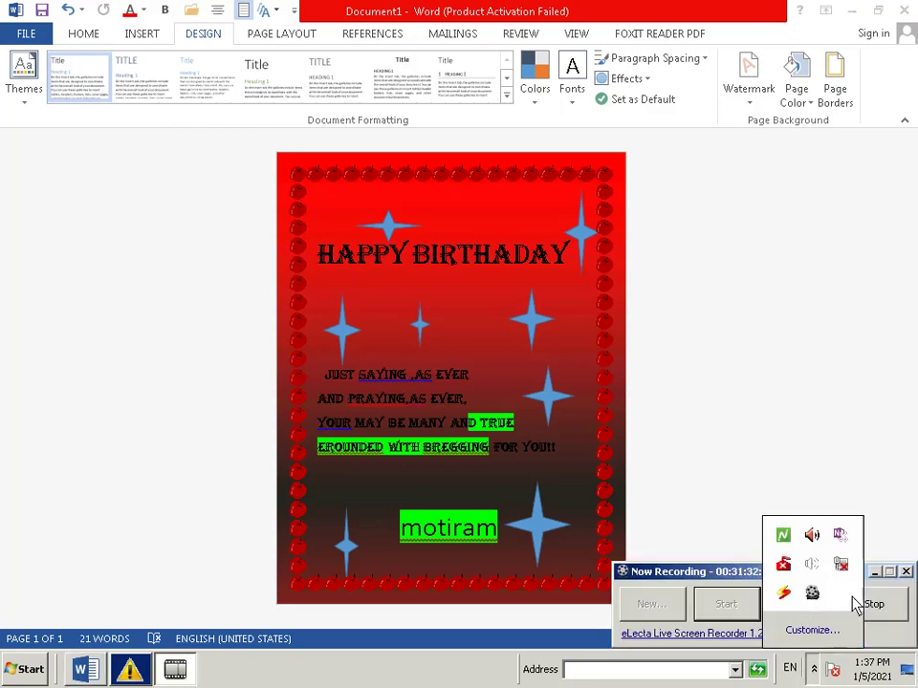